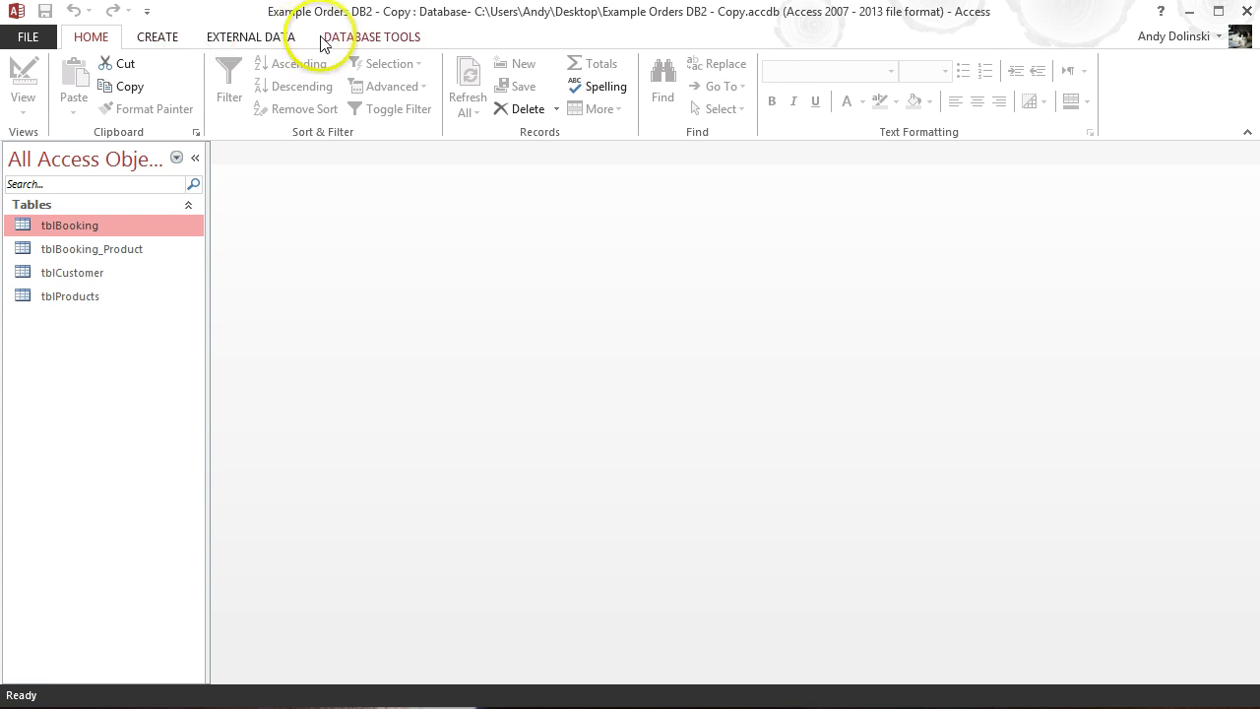
- Review the table relationships diagram and the records in tblProducts, and close both objects
left_click(369, 40)
left_click(252, 40)
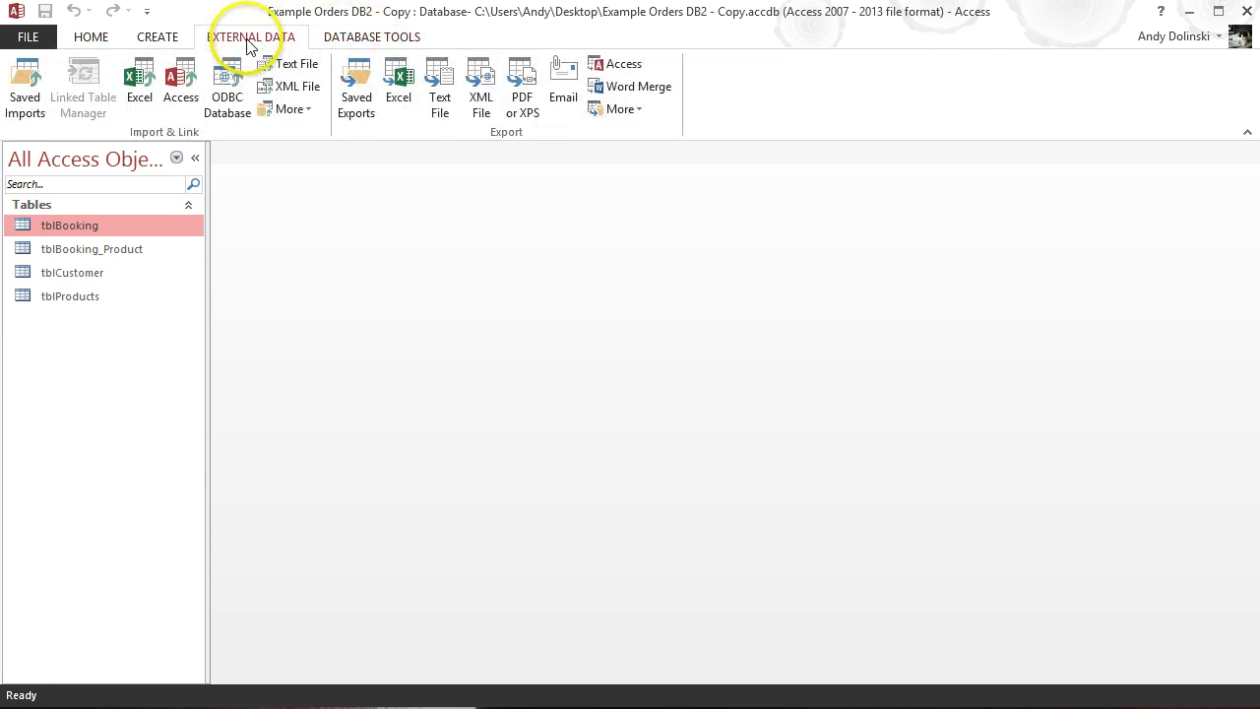
left_click(344, 39)
left_click(233, 87)
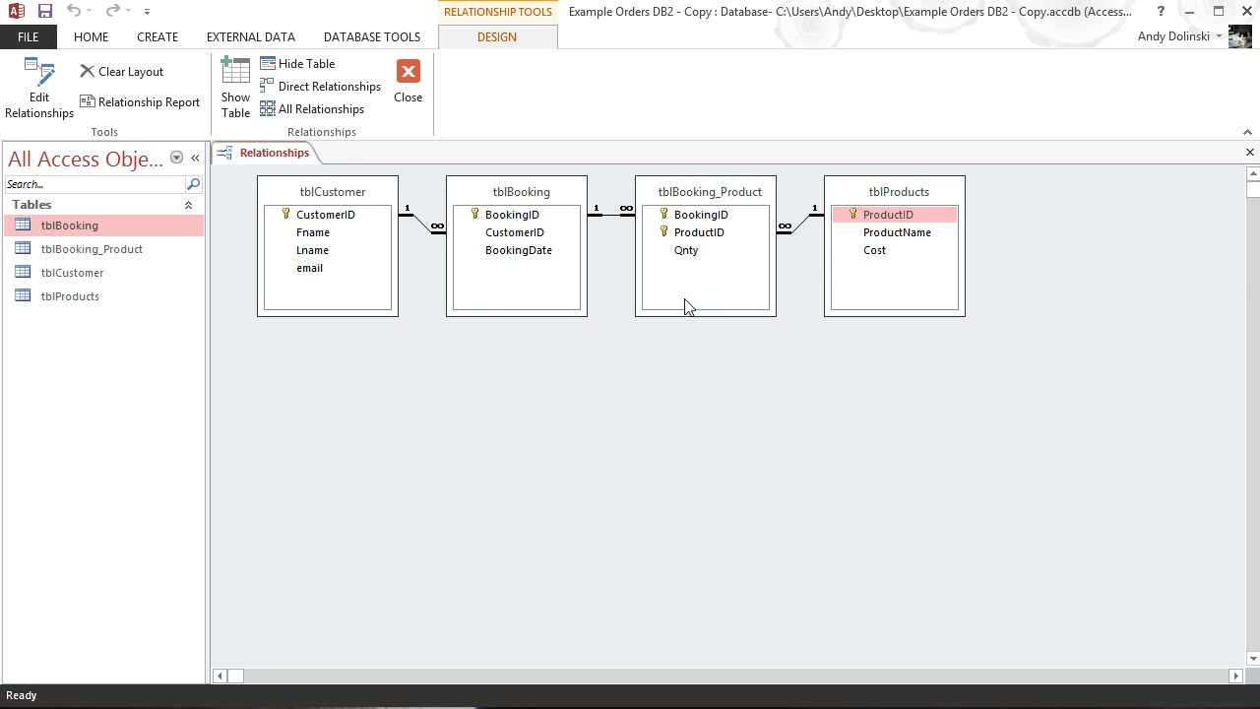
double_click(63, 297)
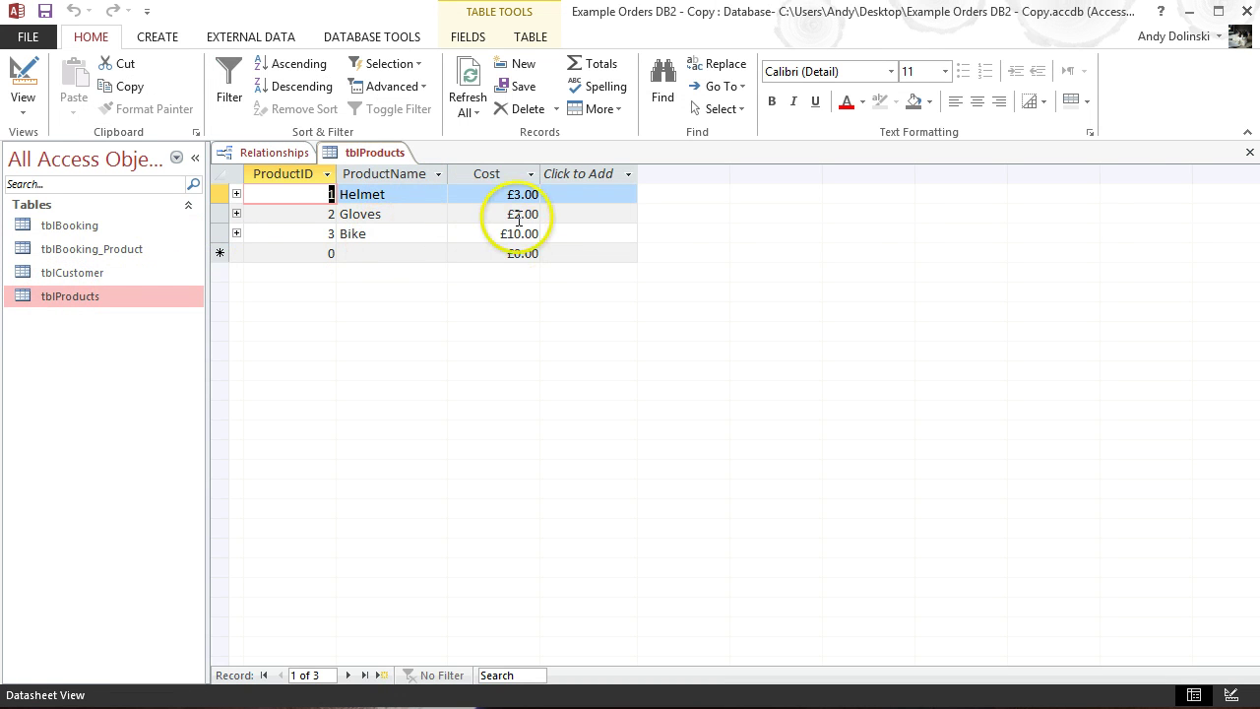
left_click(1249, 151)
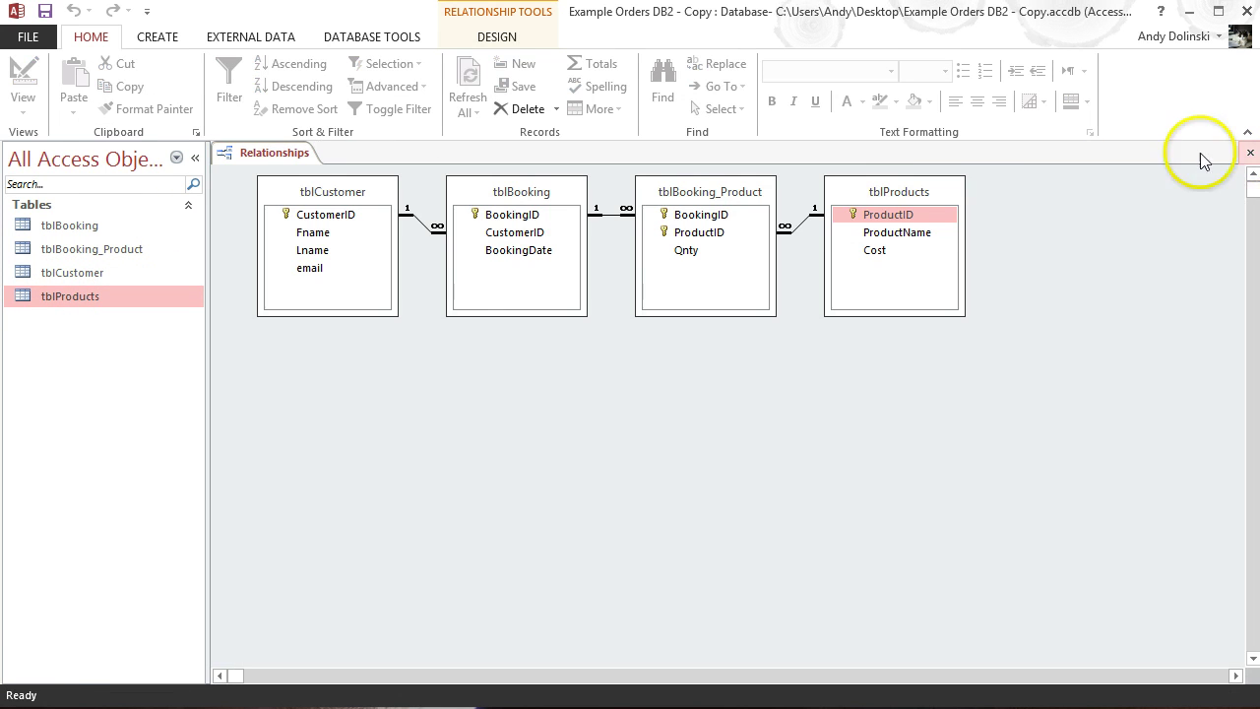
left_click(1251, 152)
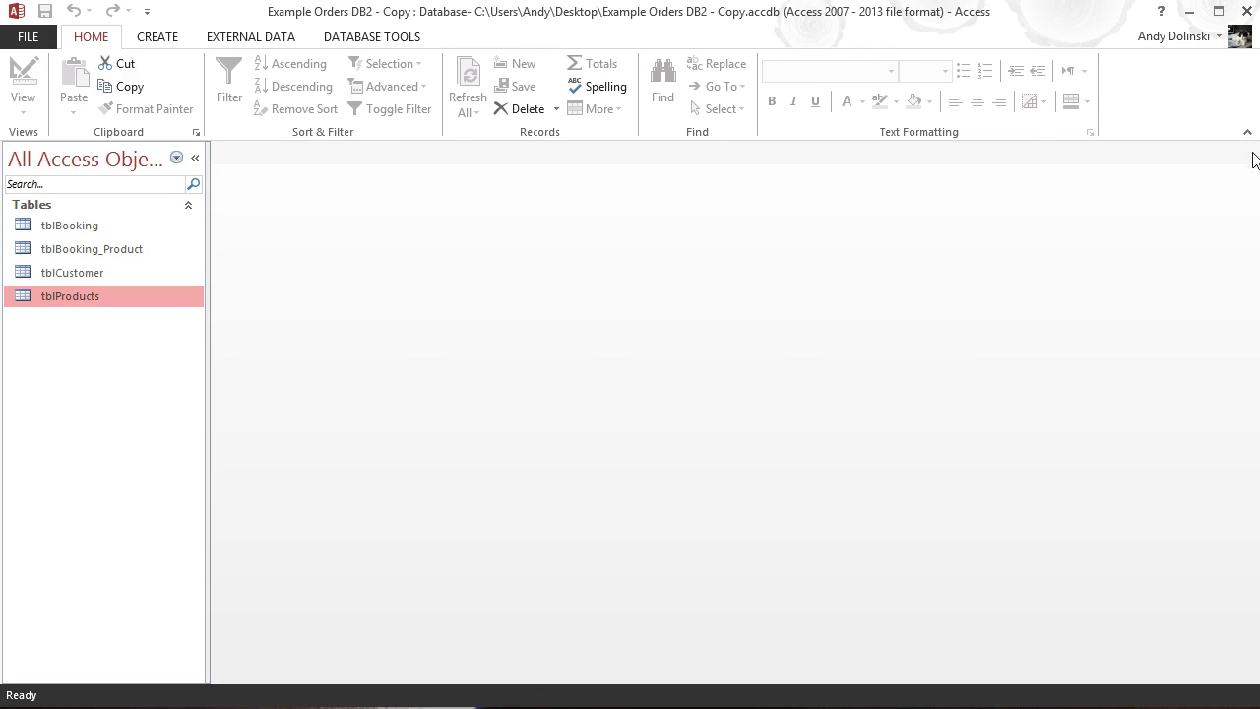
- Create a new query in design view containing tblCustomer, tblBooking, tblBooking_Product and tblProducts
left_click(158, 38)
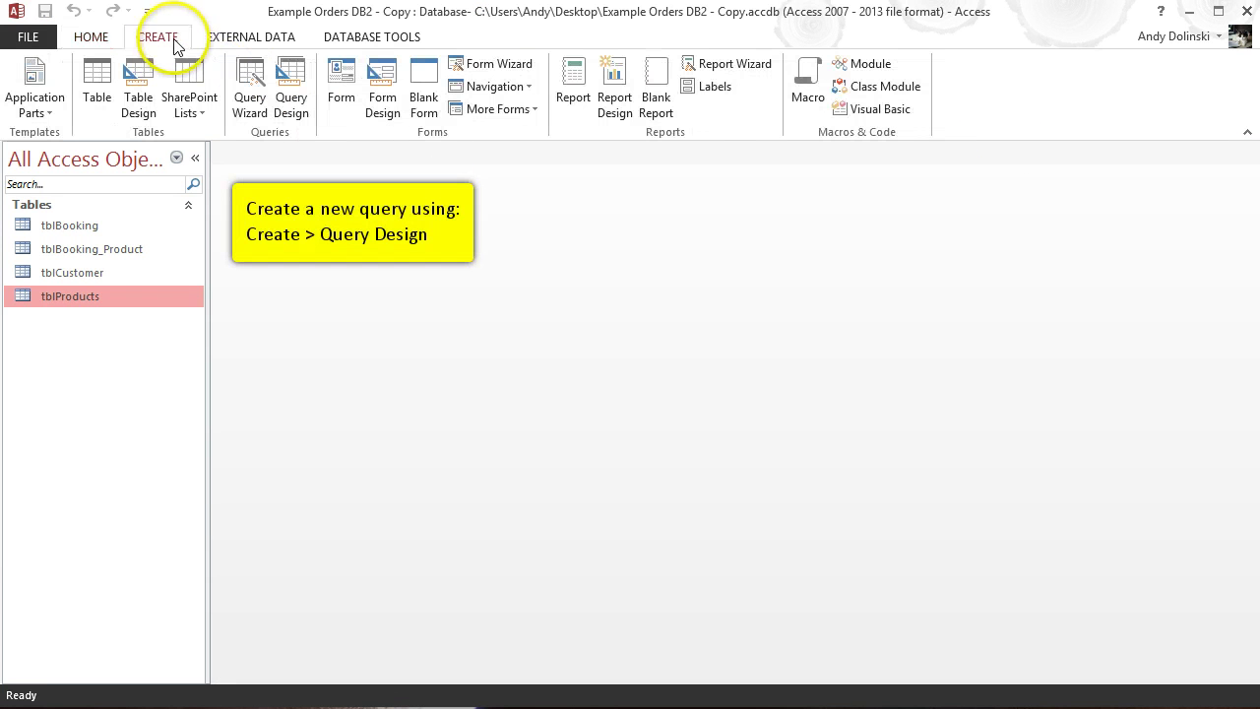
left_click(292, 98)
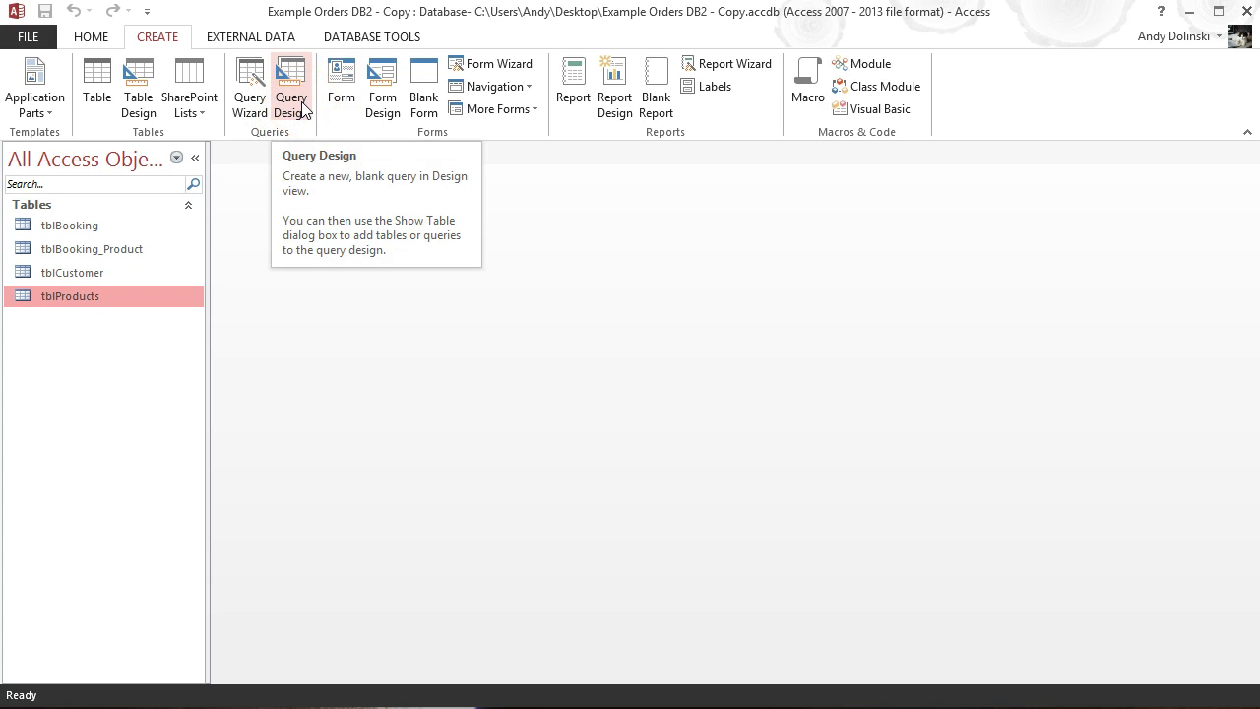
left_click(295, 104)
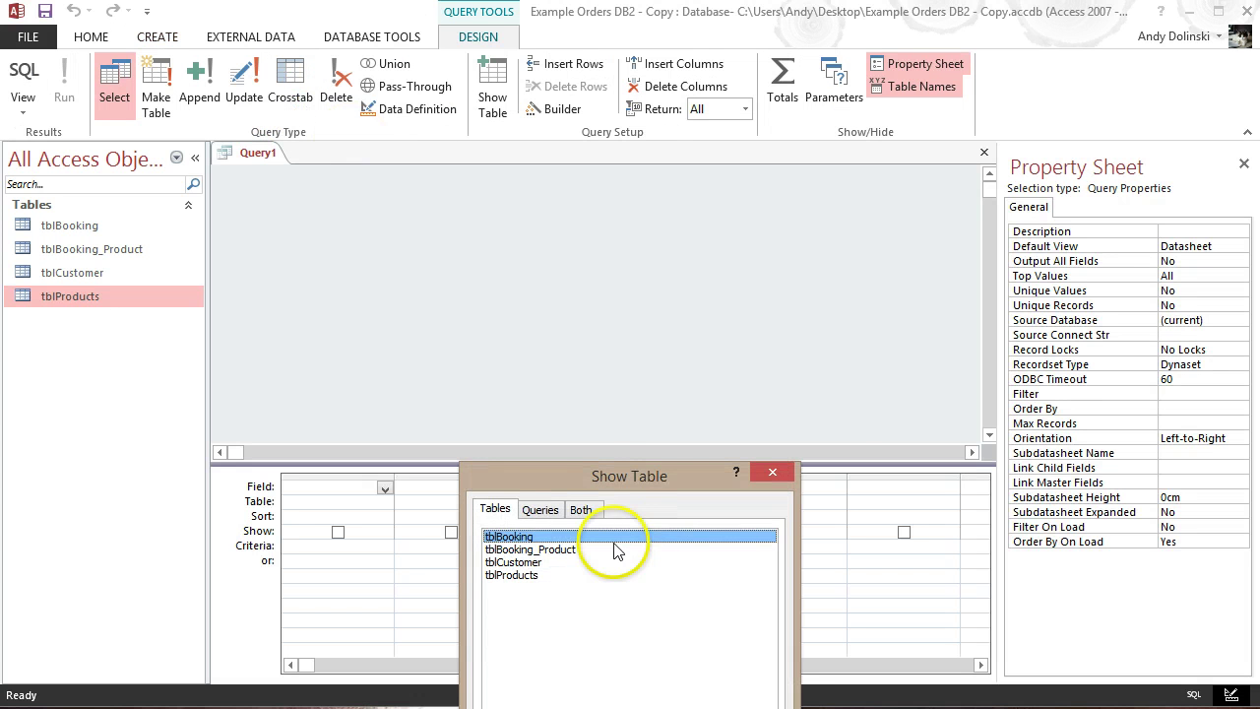
left_click_drag(608, 487, 761, 209)
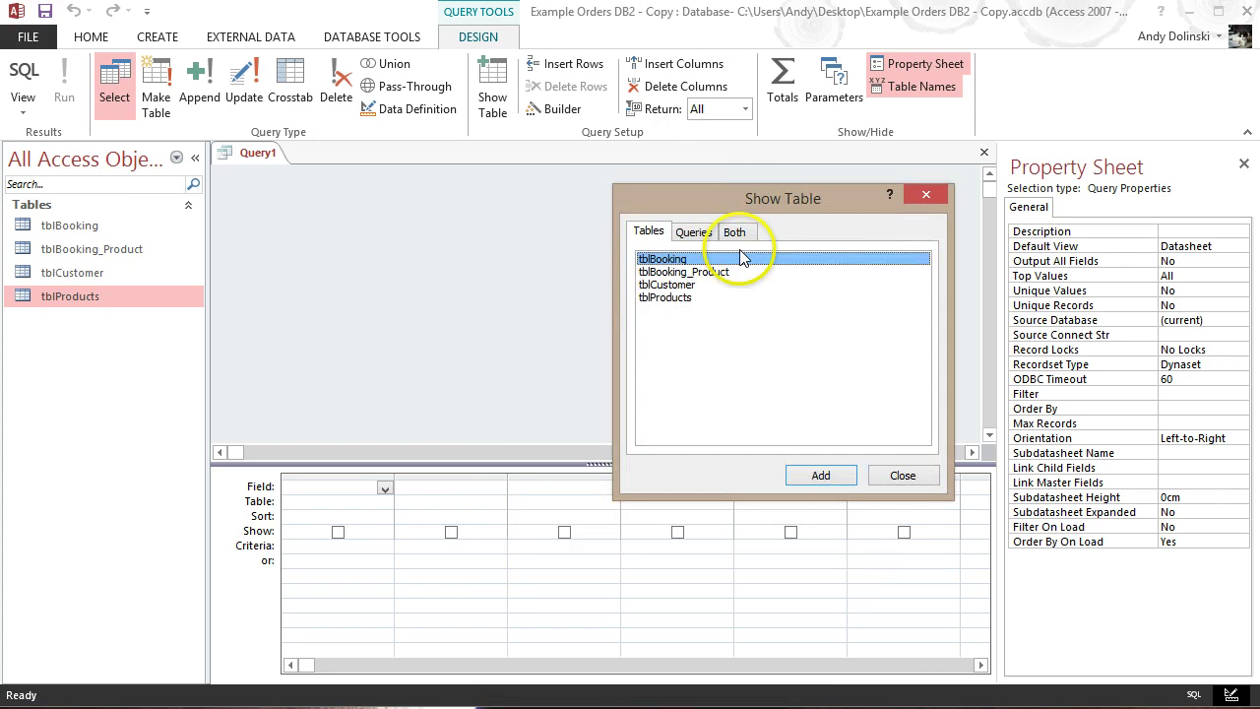
double_click(676, 286)
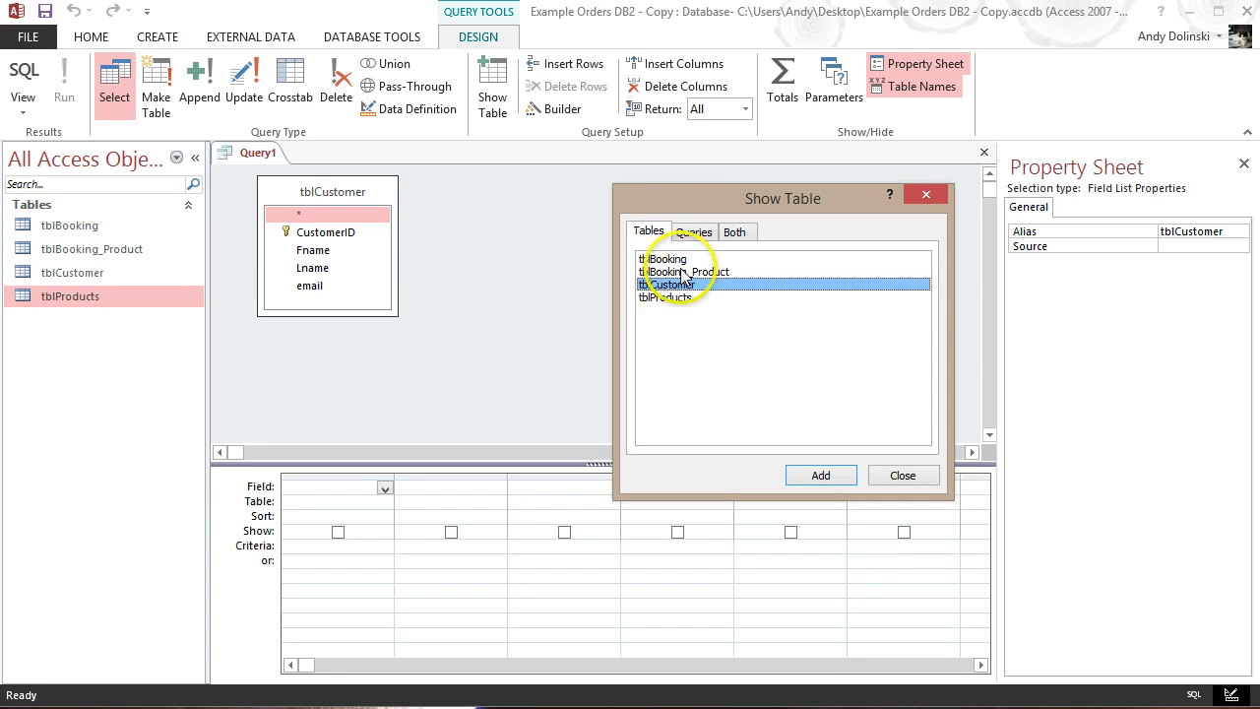
double_click(676, 260)
double_click(679, 272)
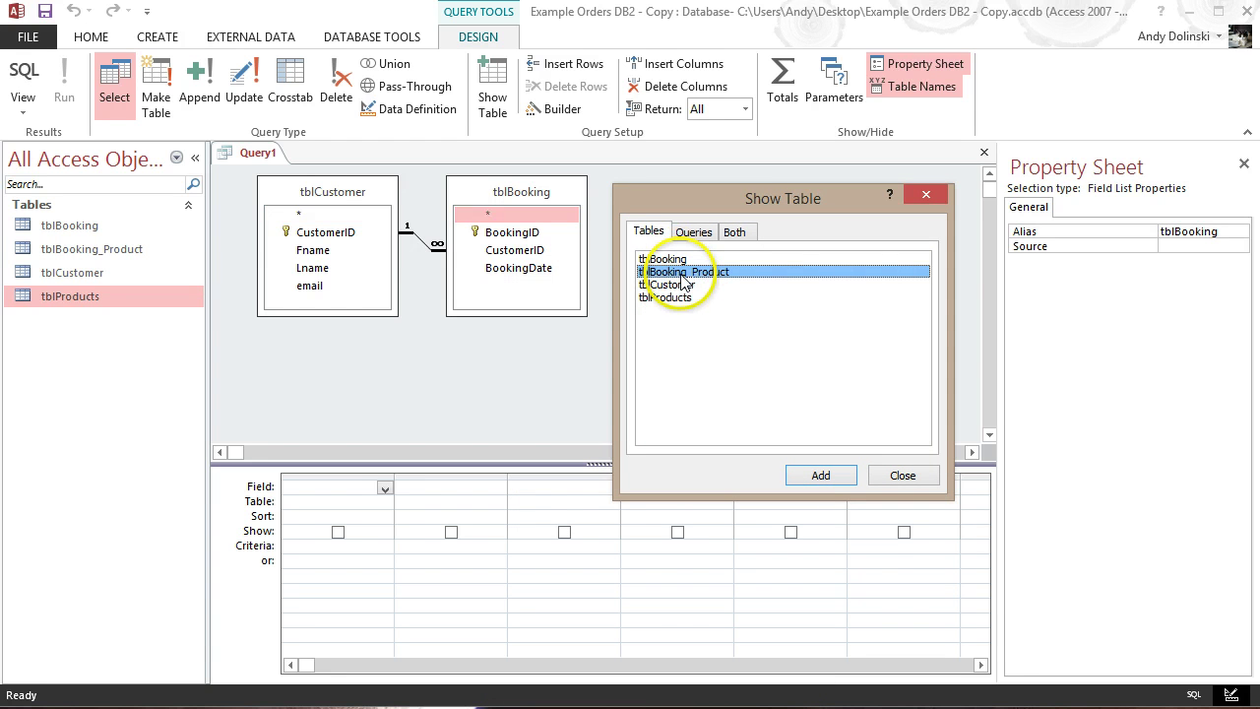
left_click(670, 299)
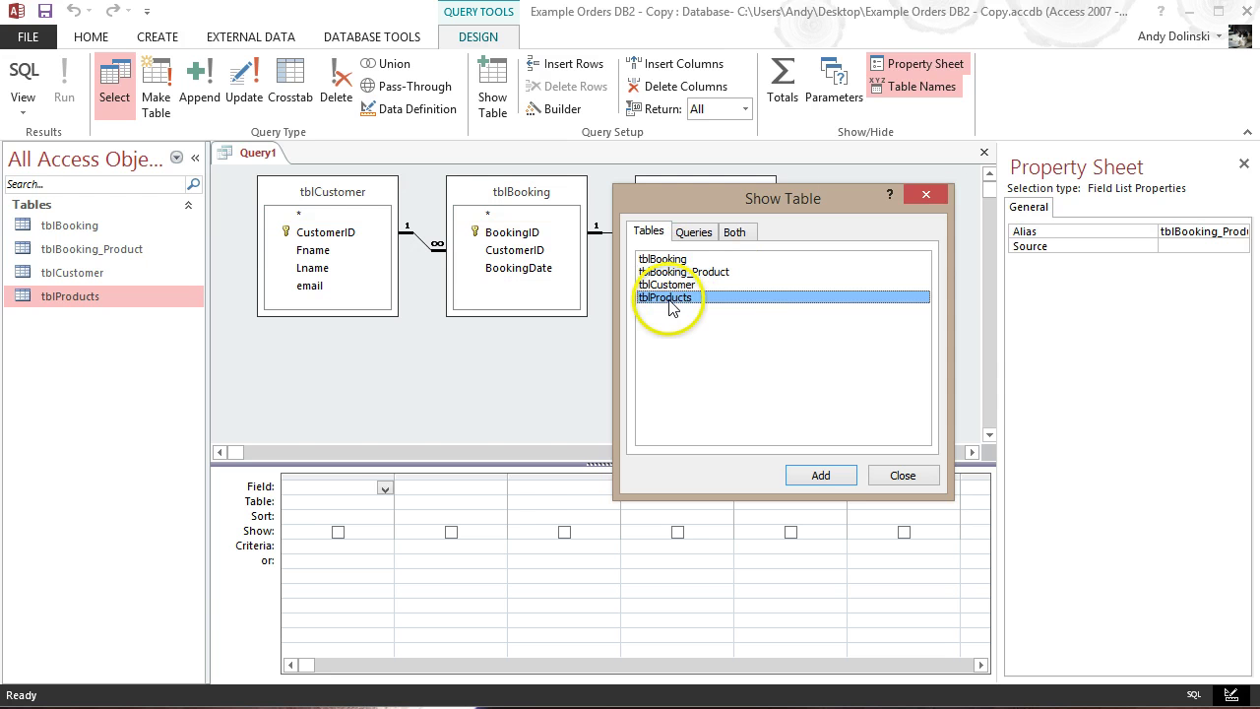
double_click(670, 299)
left_click(898, 477)
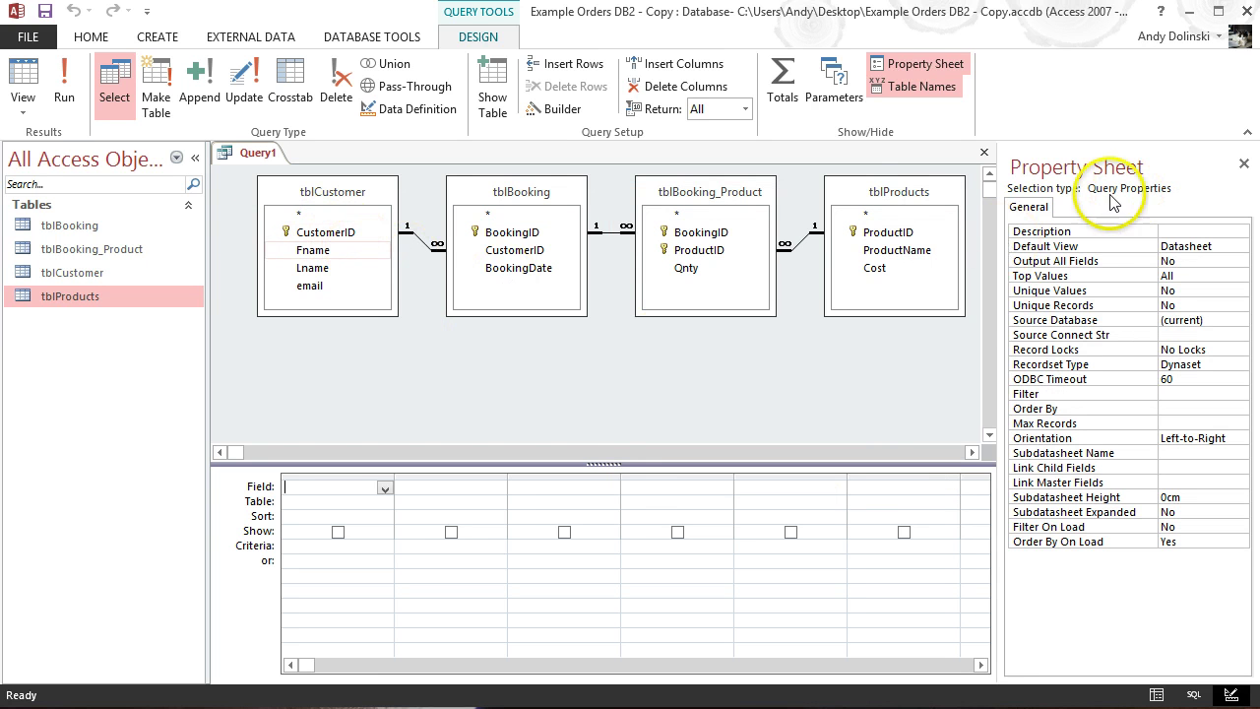
- Add CustomerID, Fname and Lname from tblCustomer and BookingID and BookingDate from tblBooking to the query
double_click(341, 236)
left_click(331, 252)
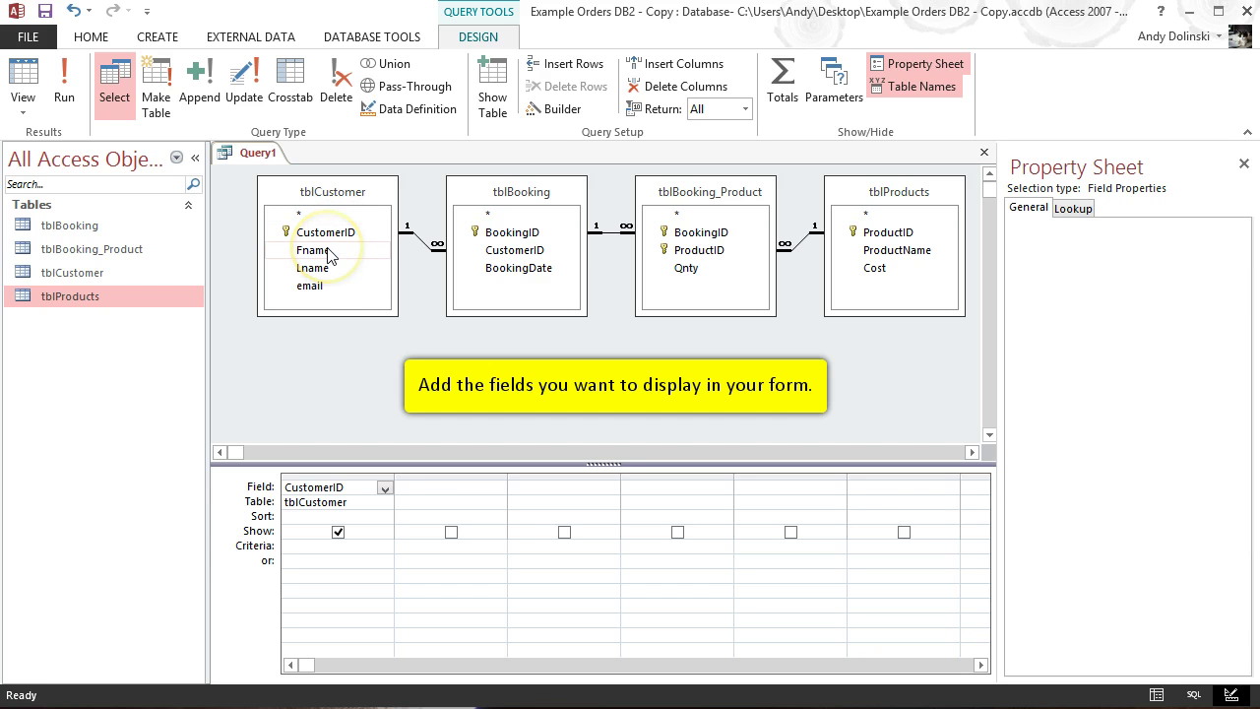
double_click(331, 252)
double_click(312, 268)
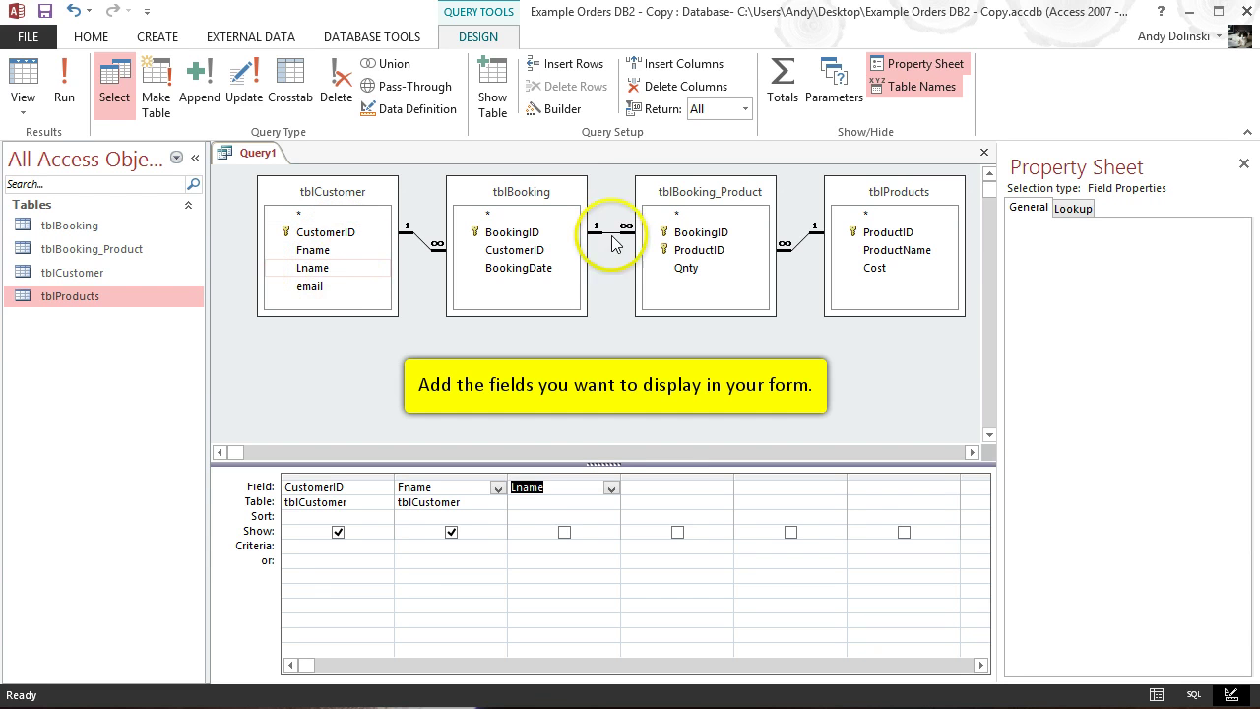
left_click(536, 235)
double_click(537, 234)
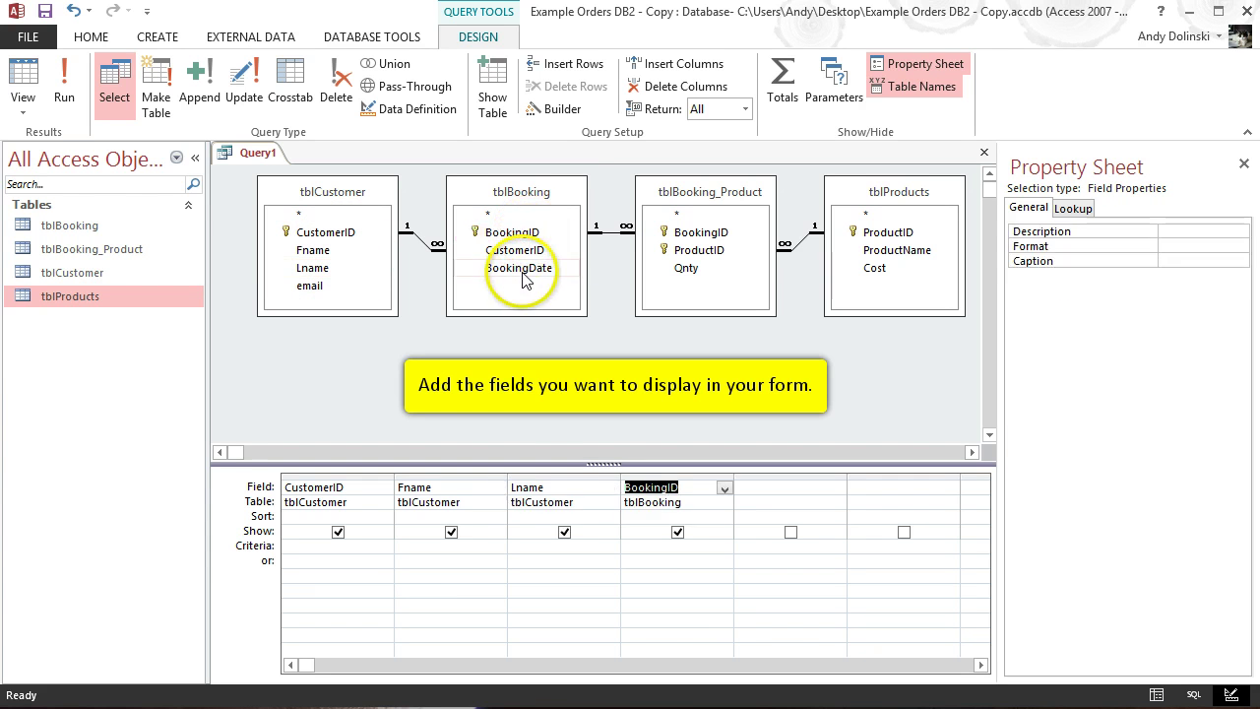
left_click(525, 279)
double_click(526, 276)
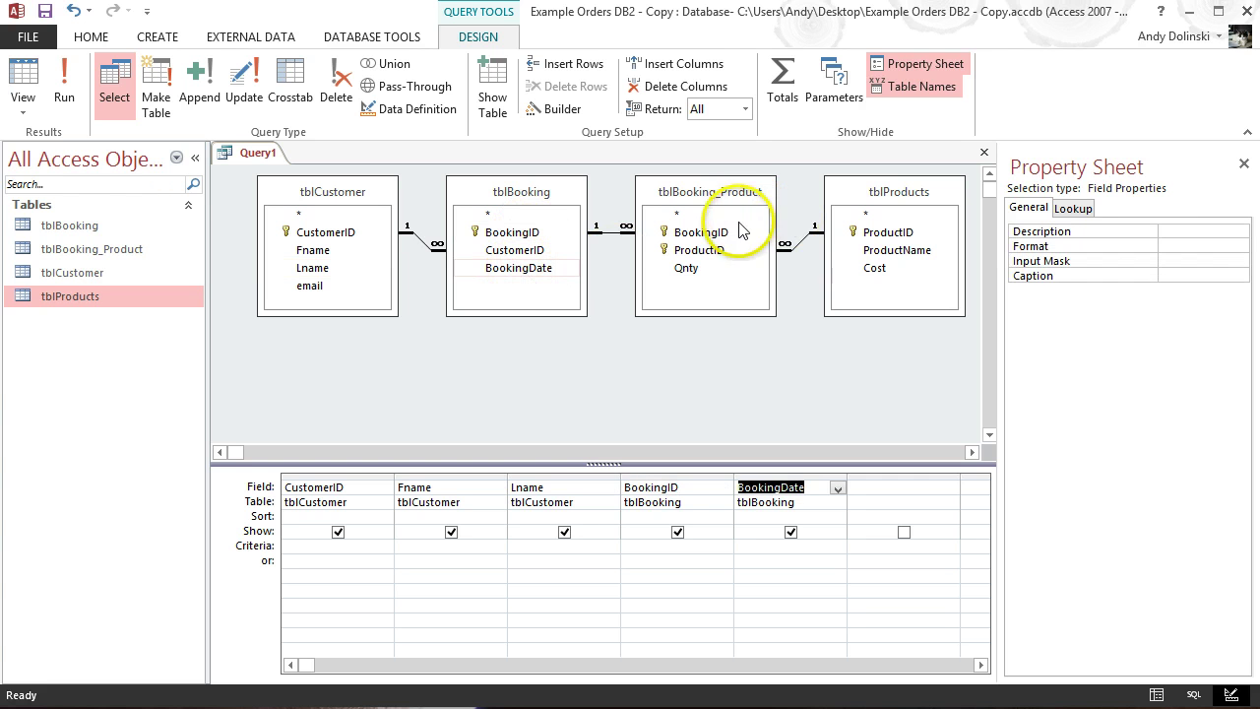
- Add ProductID from tblBooking_Product, ProductName and Cost from tblProducts, and Qnty from tblBooking_Product to the query
left_click(707, 252)
double_click(707, 252)
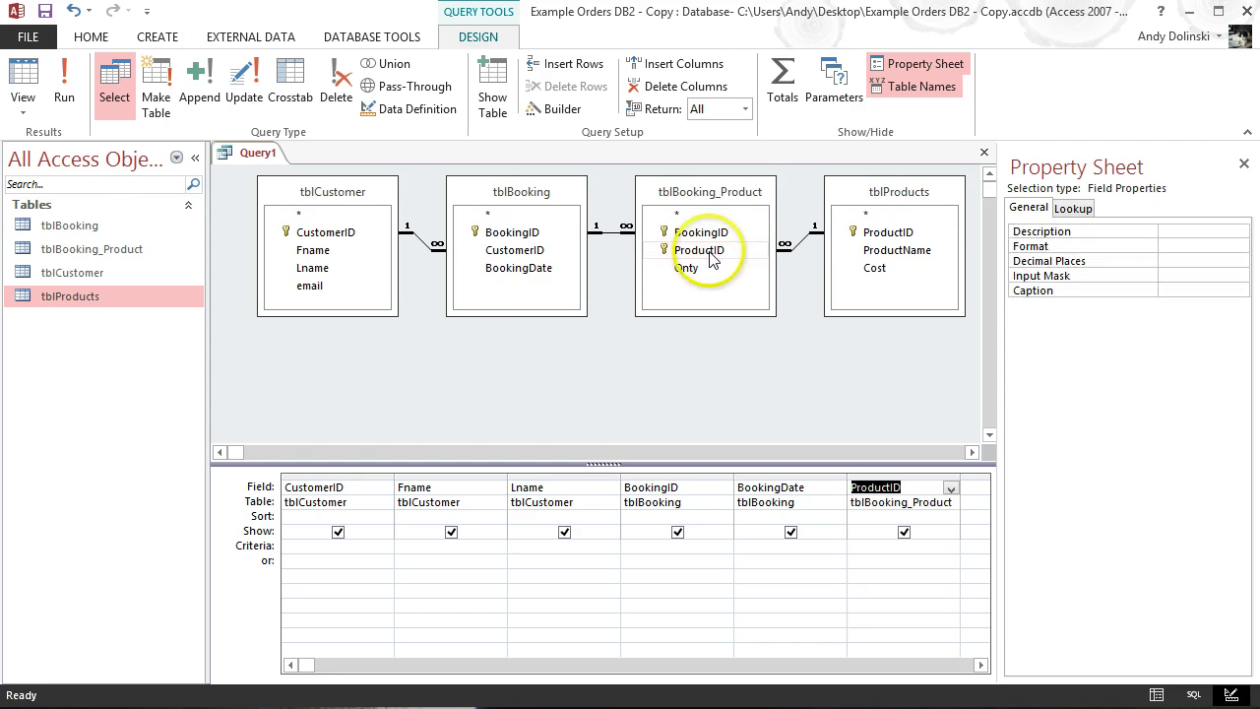
left_click(897, 254)
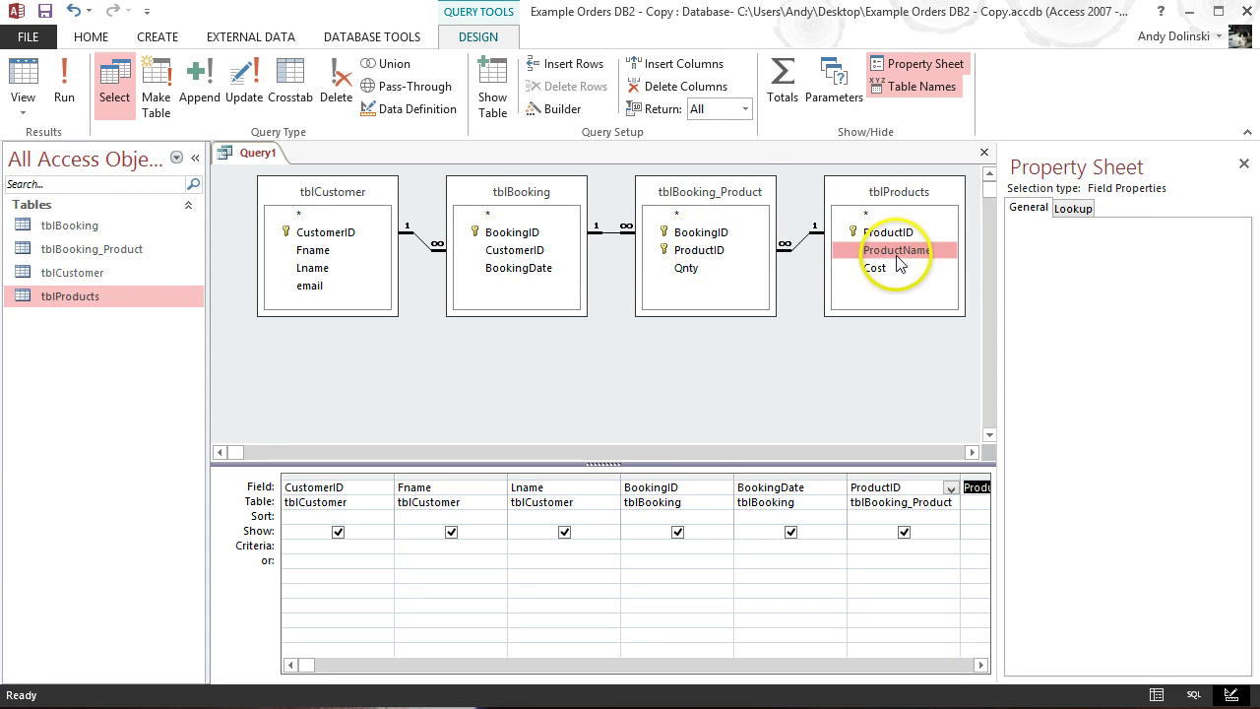
double_click(897, 254)
double_click(878, 274)
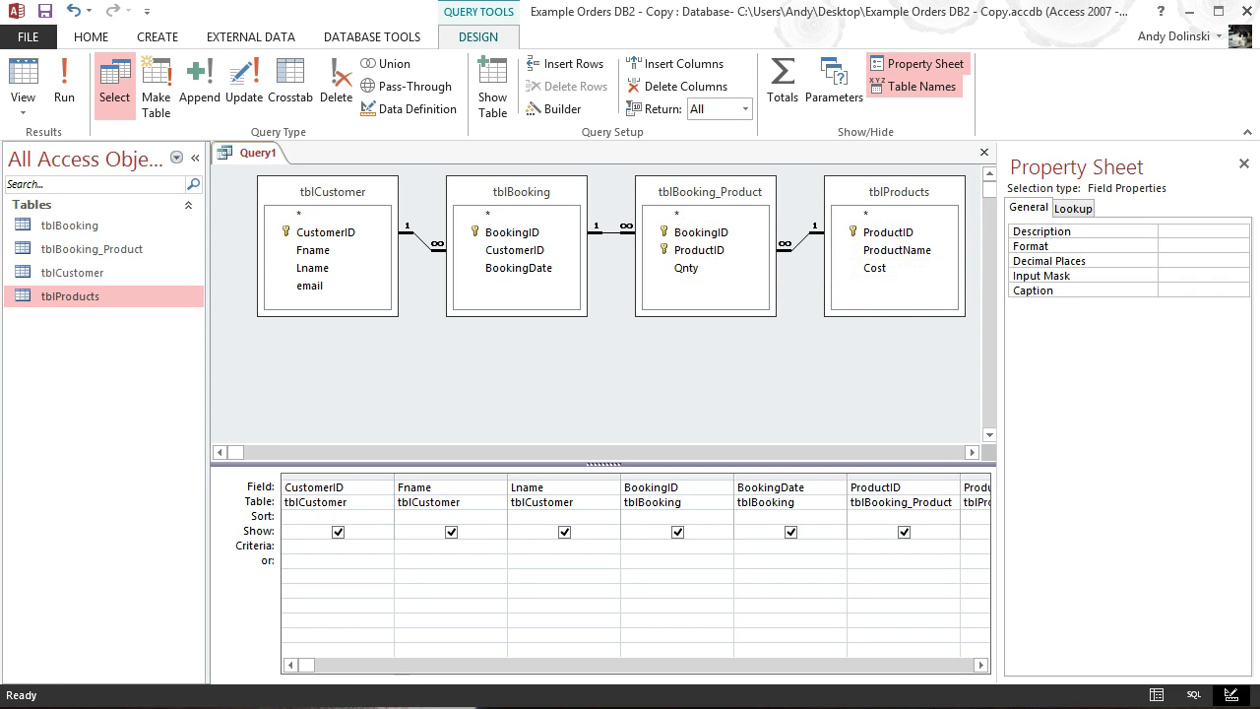
left_click_drag(296, 665, 581, 669)
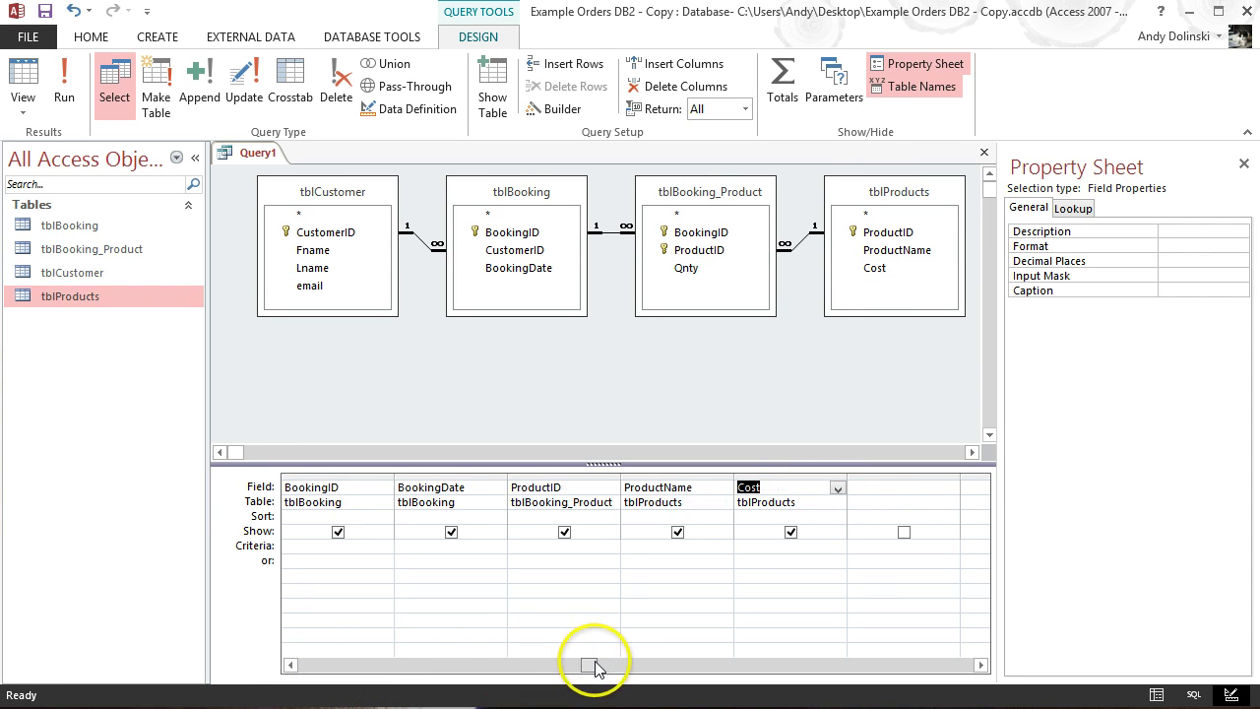
double_click(700, 274)
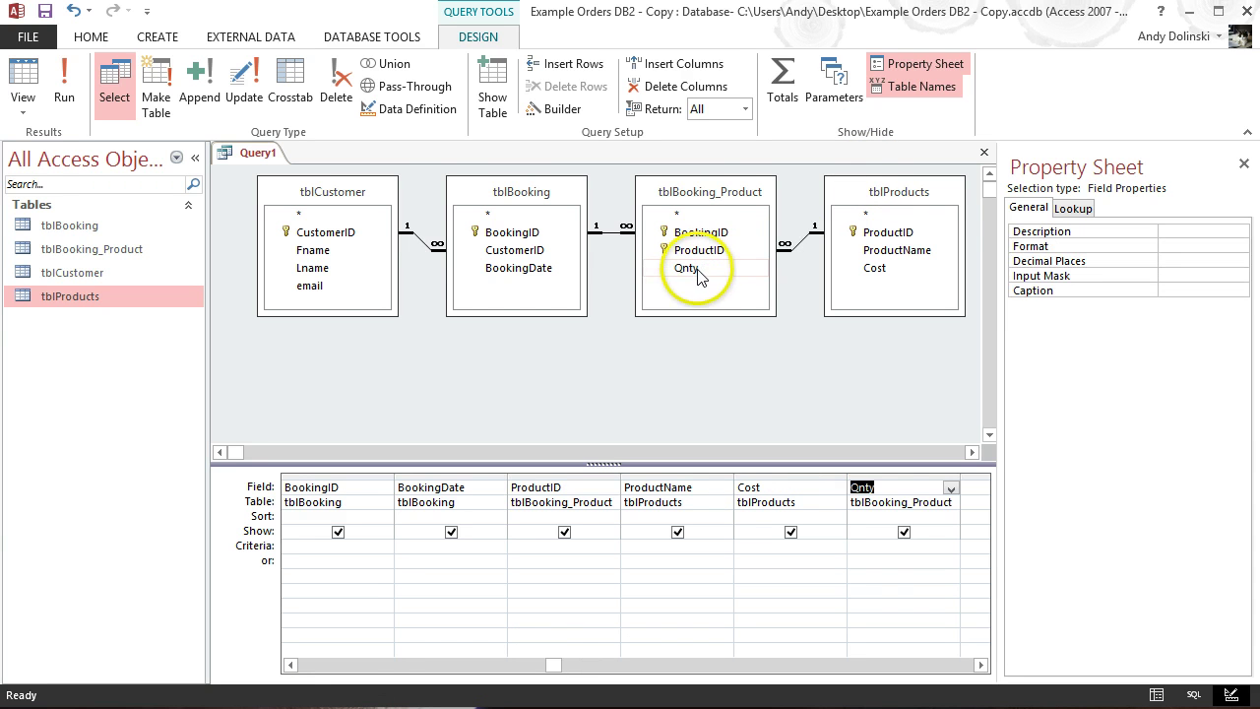
- Run the query, and close it saved under the name qryBookingForm
left_click(62, 82)
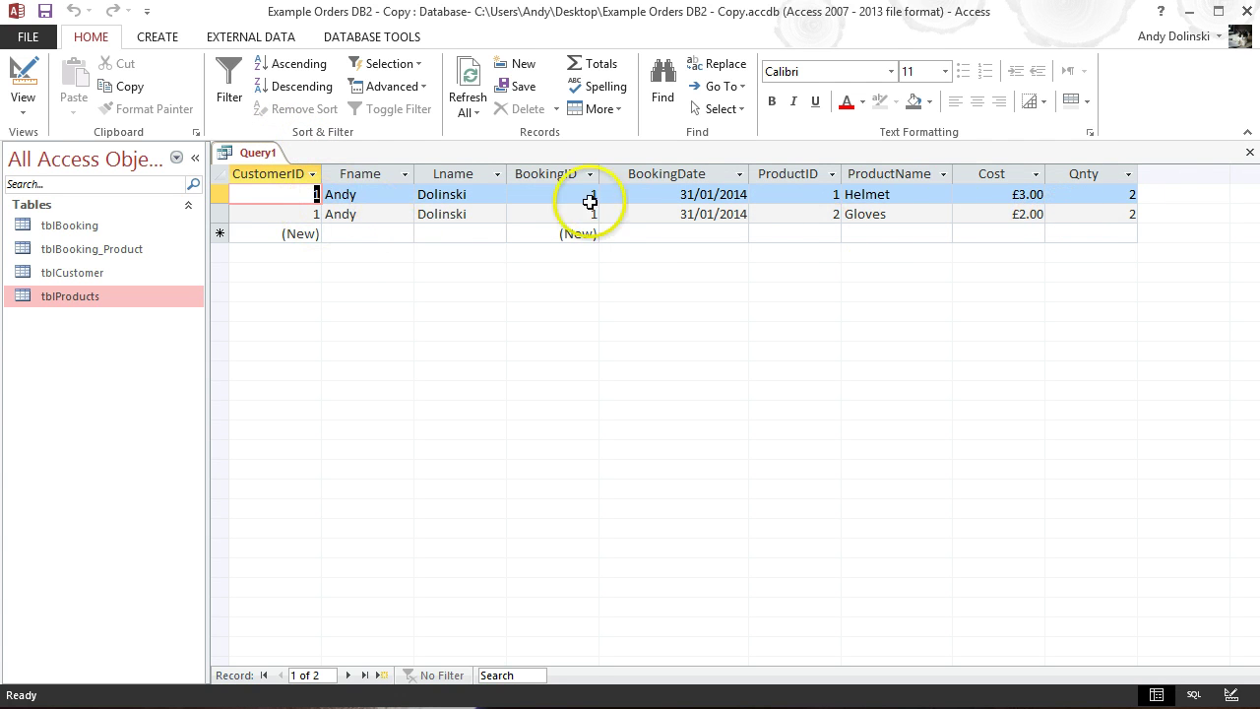
left_click(1250, 155)
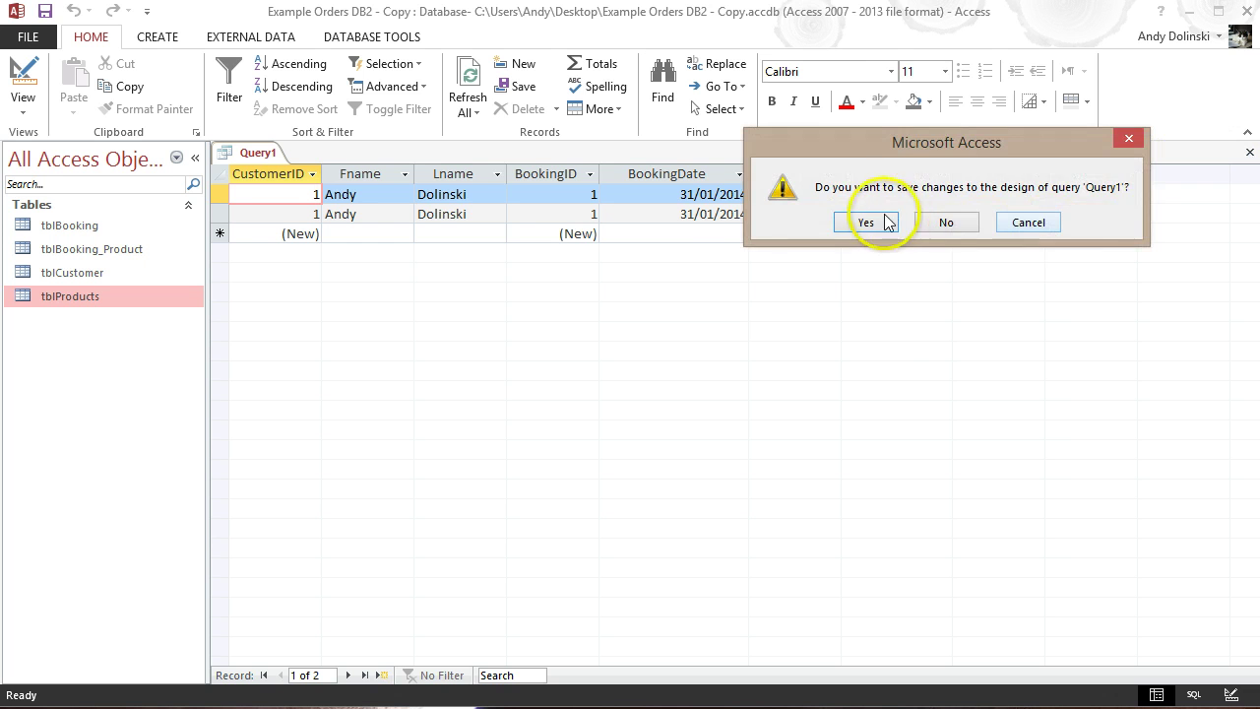
left_click_drag(925, 144, 638, 282)
left_click(601, 364)
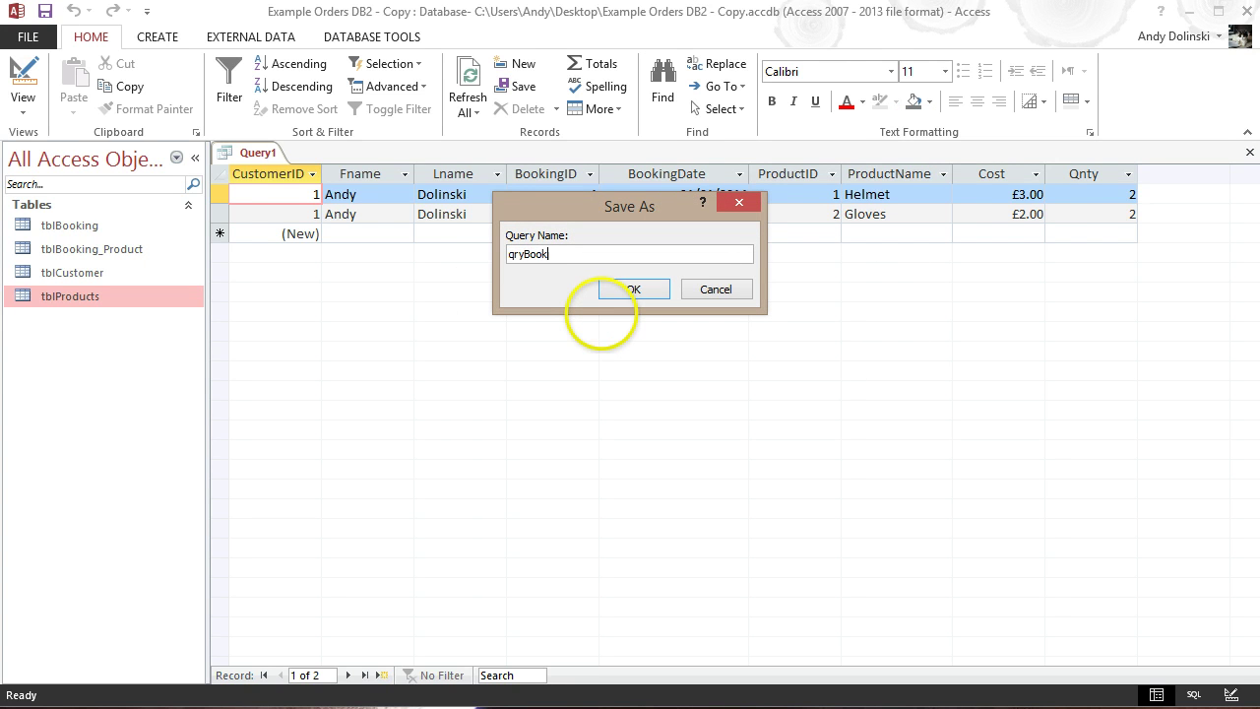
type("qryBookingForm")
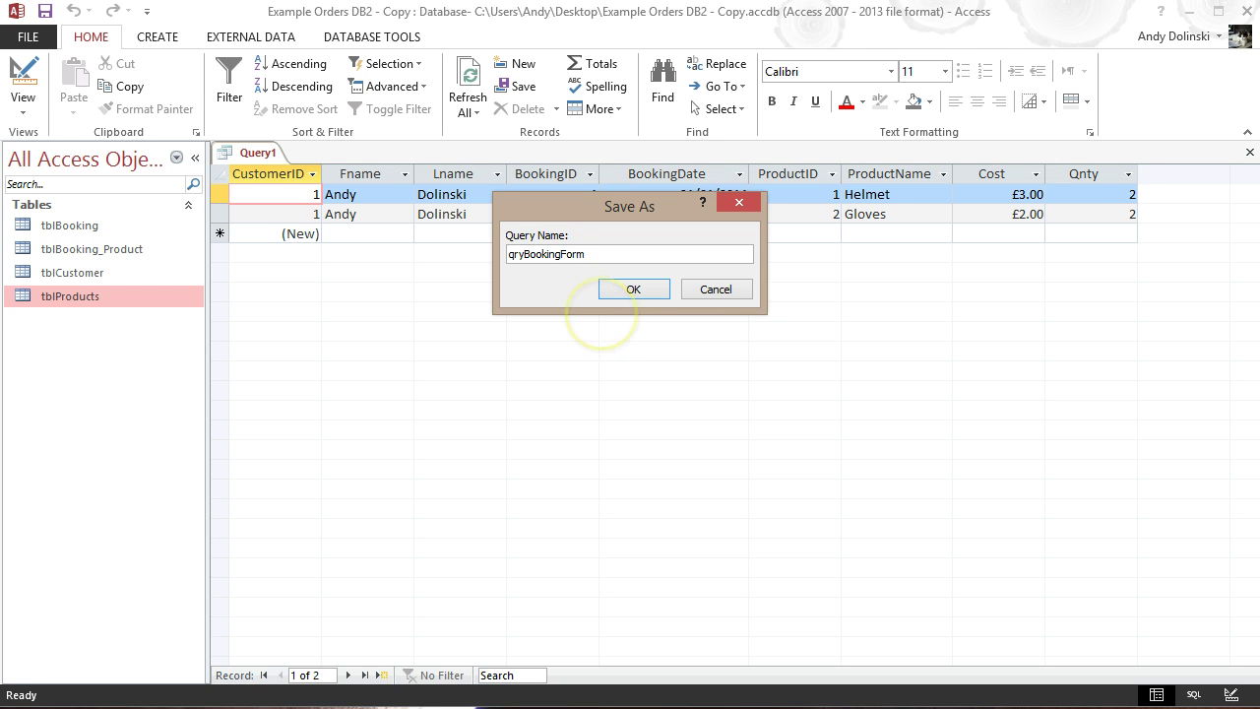
left_click(635, 290)
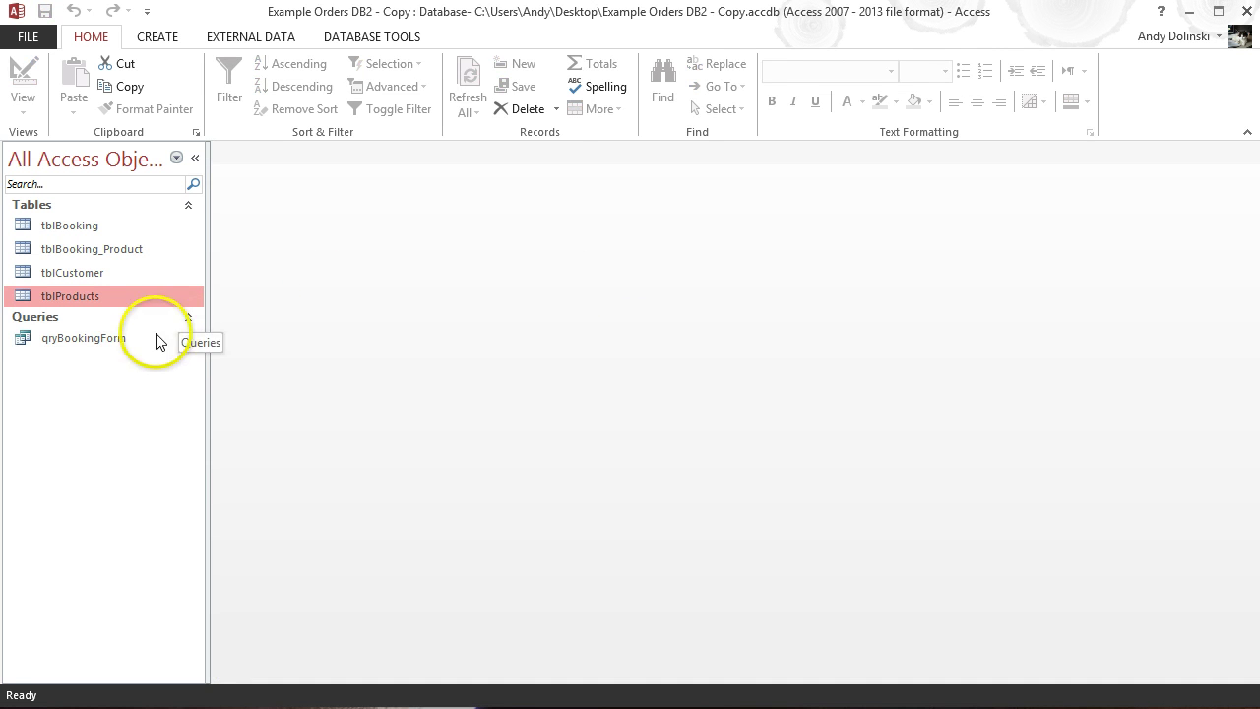
- Start a new form with the Form Wizard, including all fields from the query qryBookingForm
left_click(164, 41)
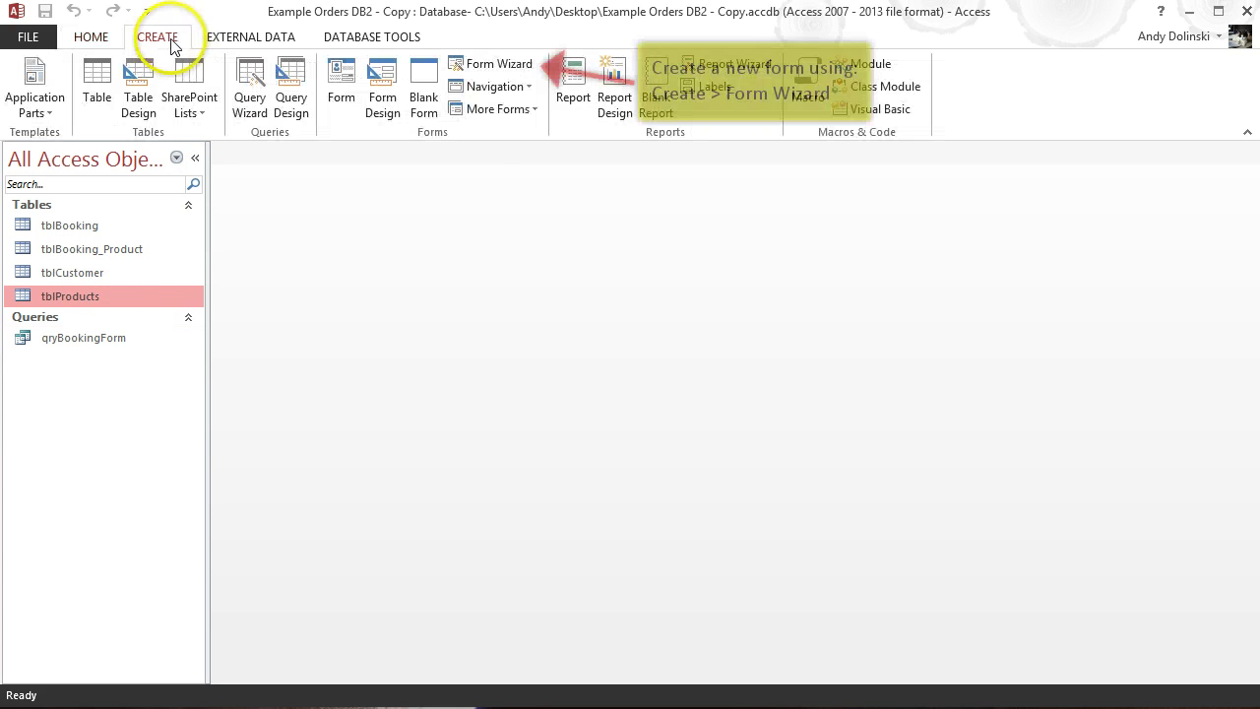
left_click(505, 67)
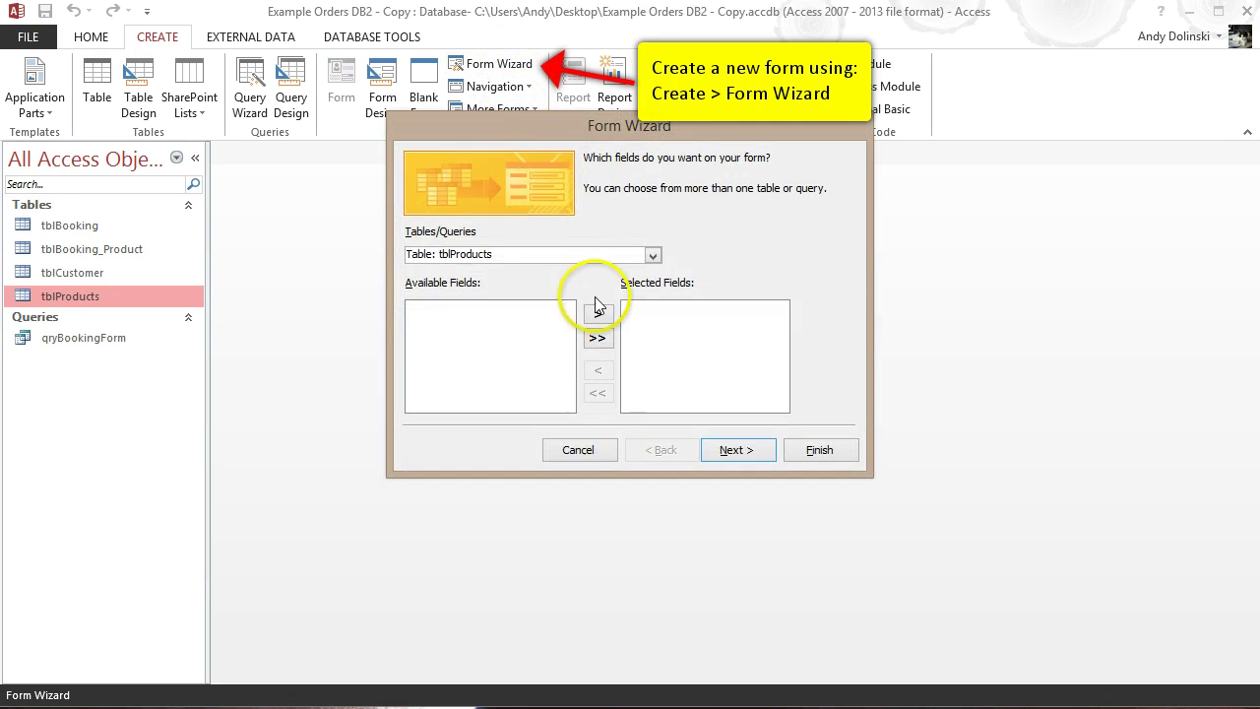
left_click(652, 255)
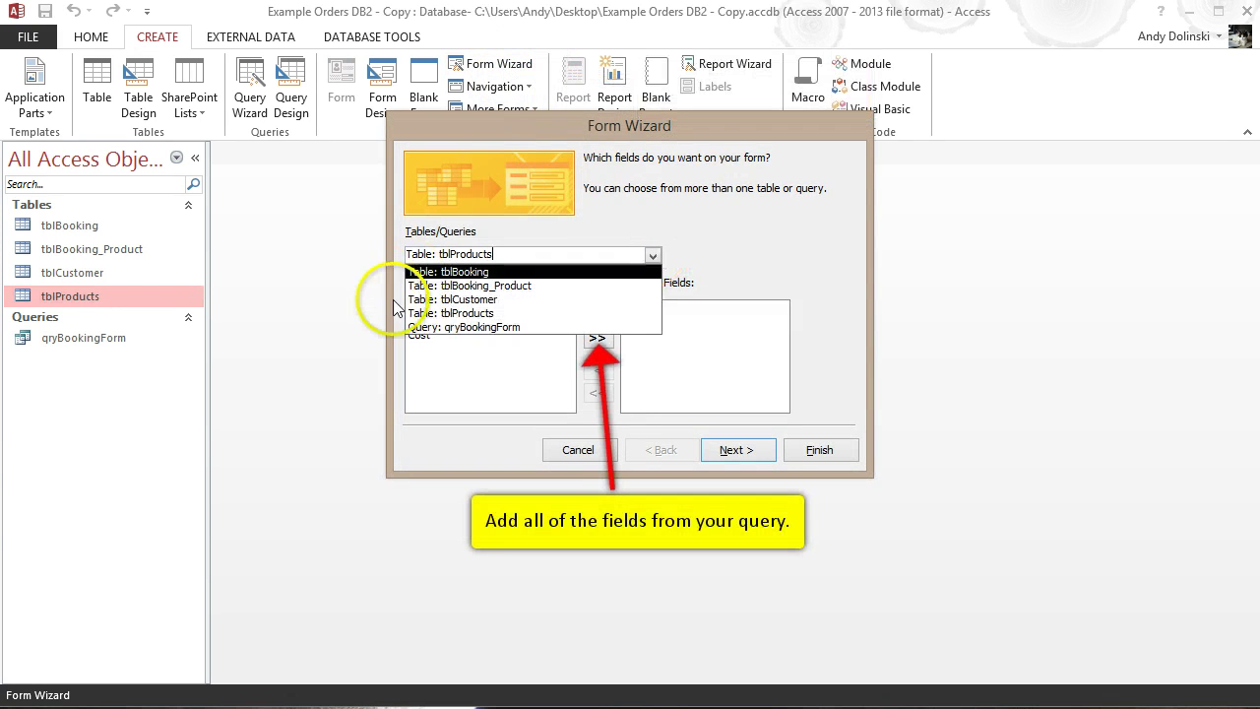
left_click(455, 327)
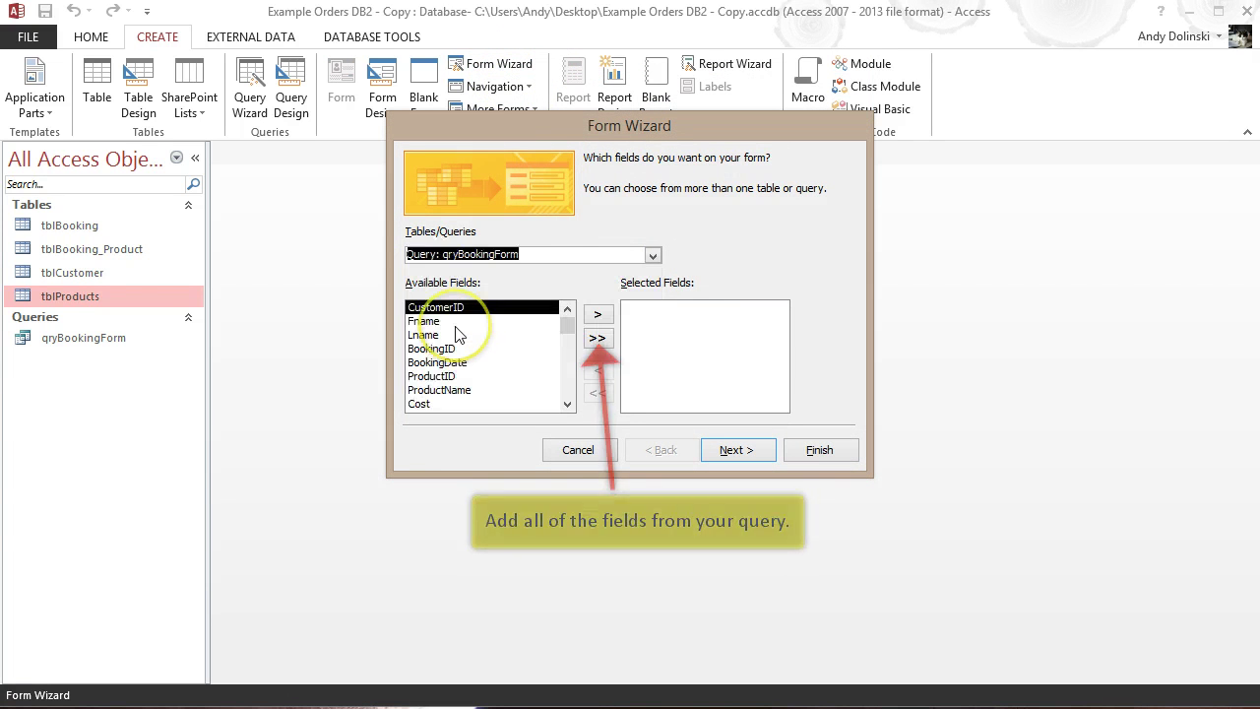
left_click(597, 337)
left_click(754, 456)
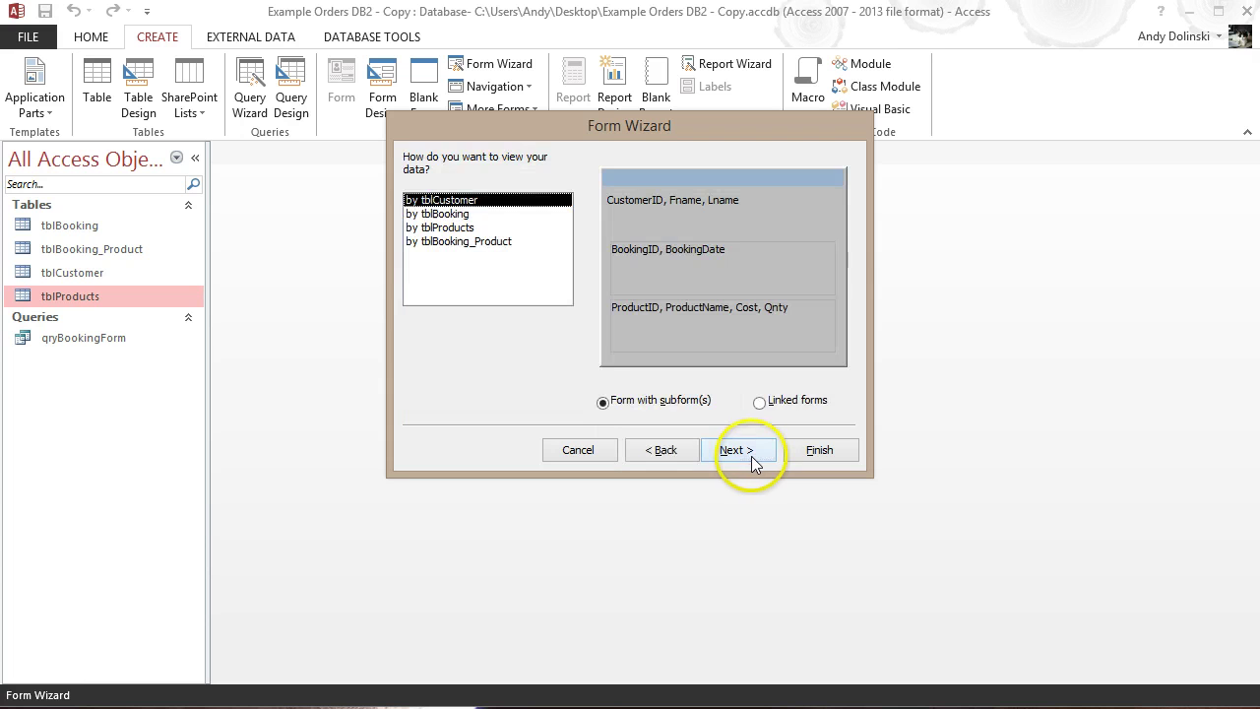
- Compare the wizard's form layouts for viewing the data by tblBooking, tblCustomer and tblProducts
left_click(446, 213)
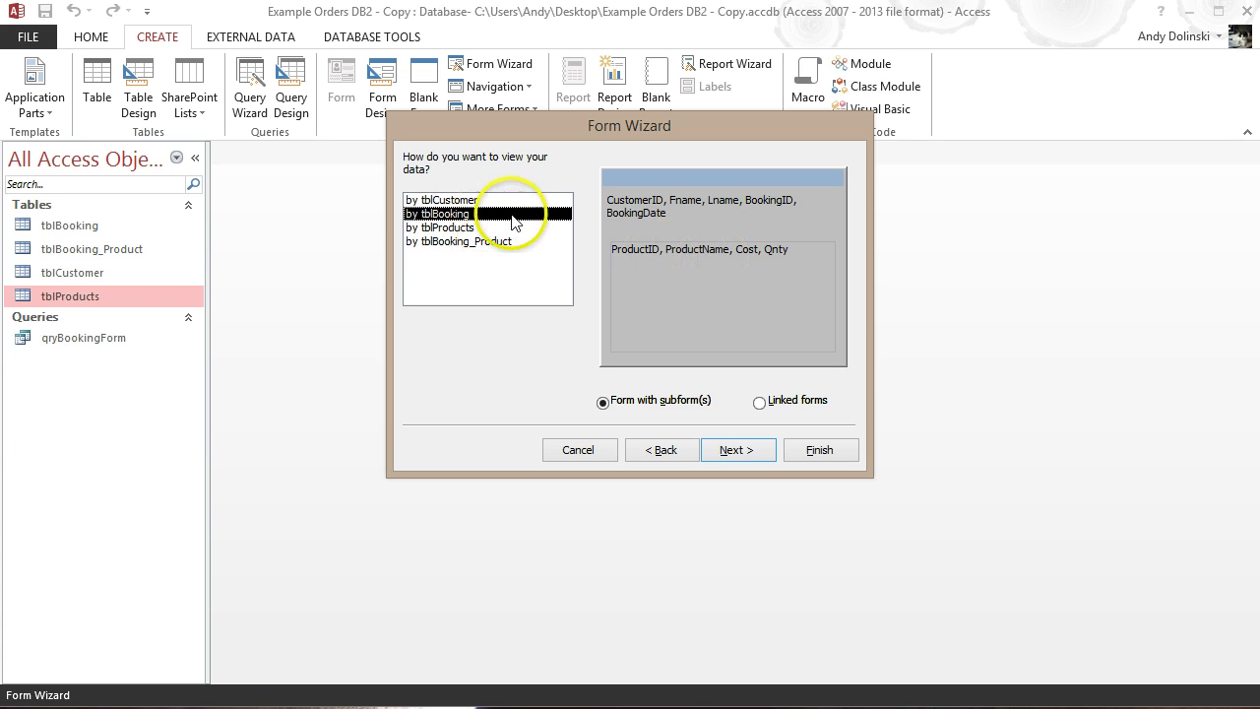
left_click(455, 200)
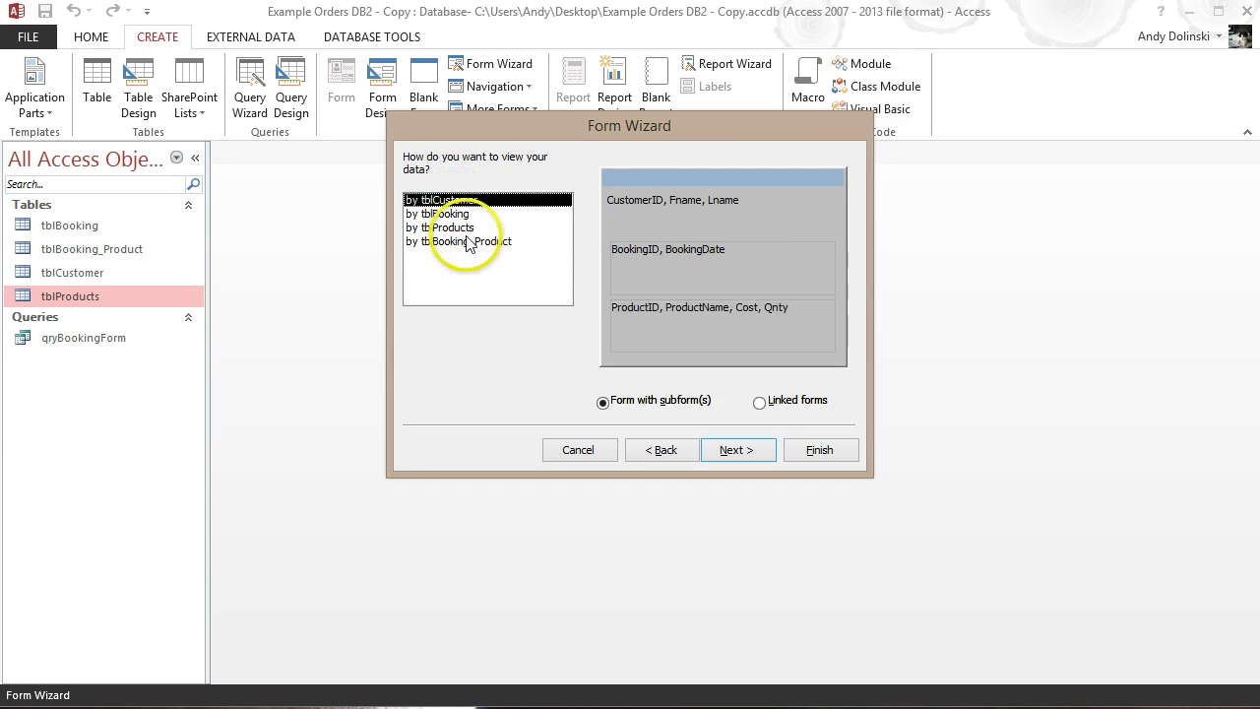
left_click(461, 227)
left_click(450, 200)
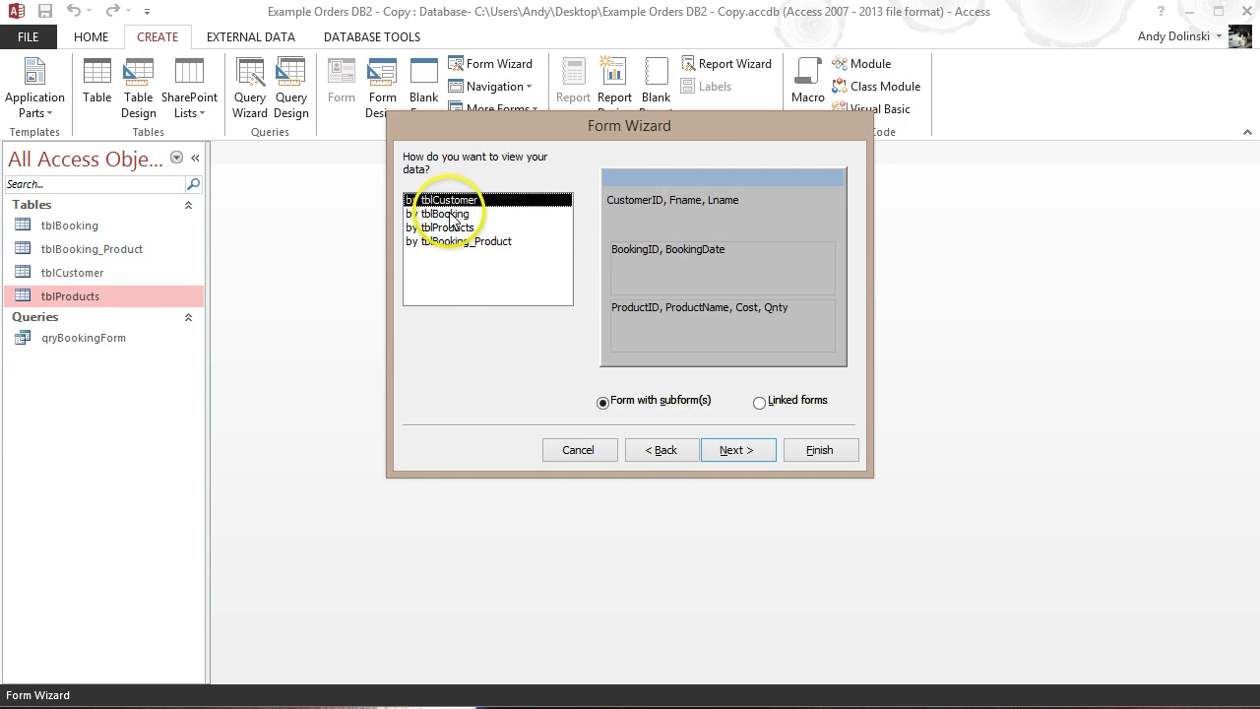
- View the data by tblBooking as a form with subform(s), compare it with linked forms, and choose the Tabular subform layout
left_click(445, 213)
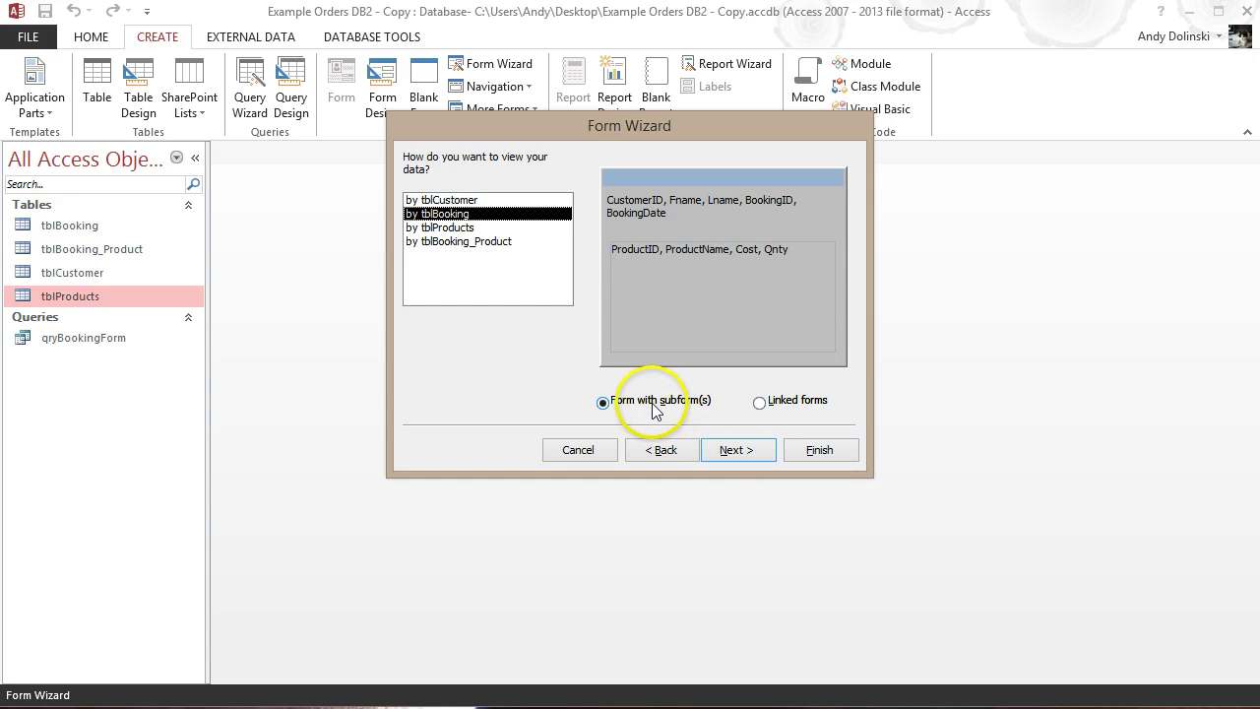
left_click(787, 405)
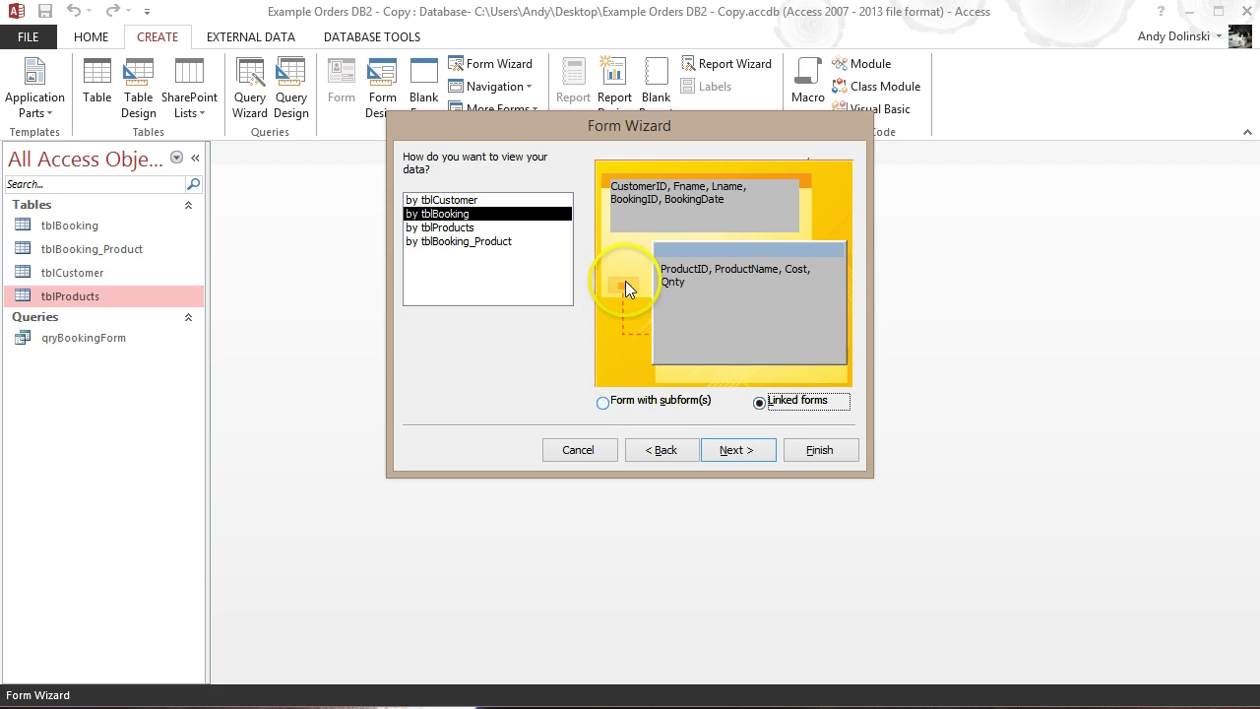
left_click(630, 401)
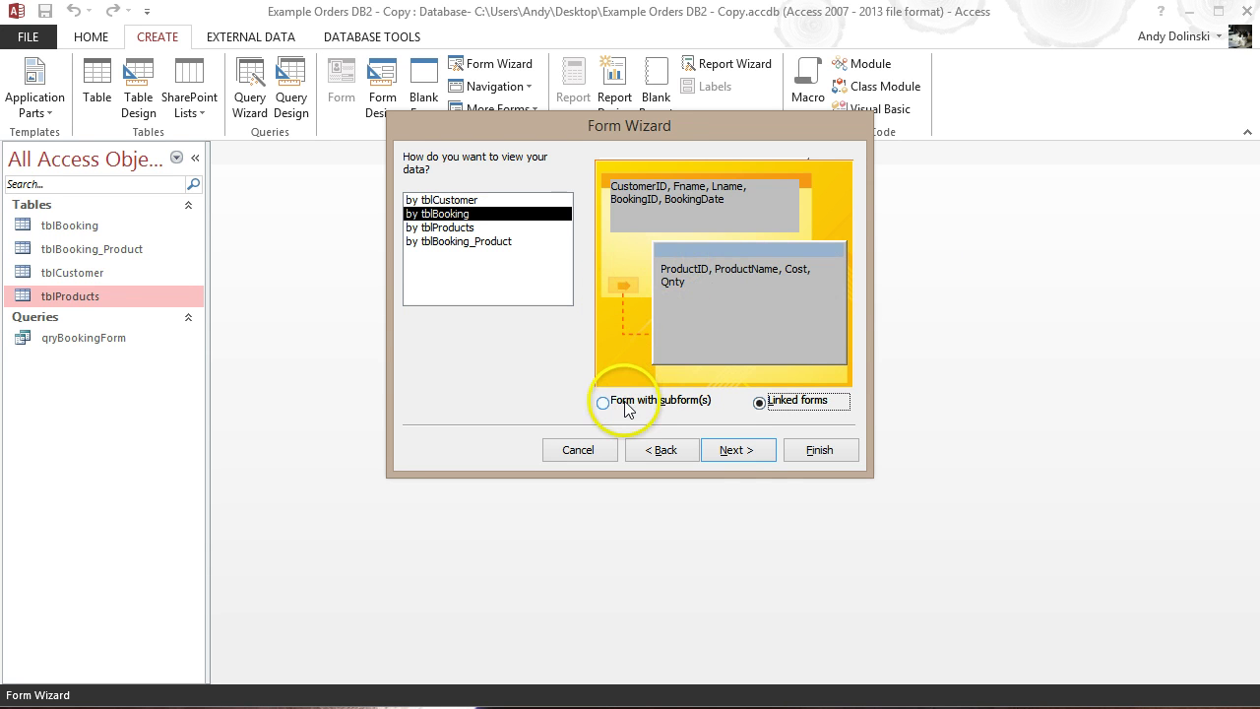
left_click(739, 450)
left_click(705, 189)
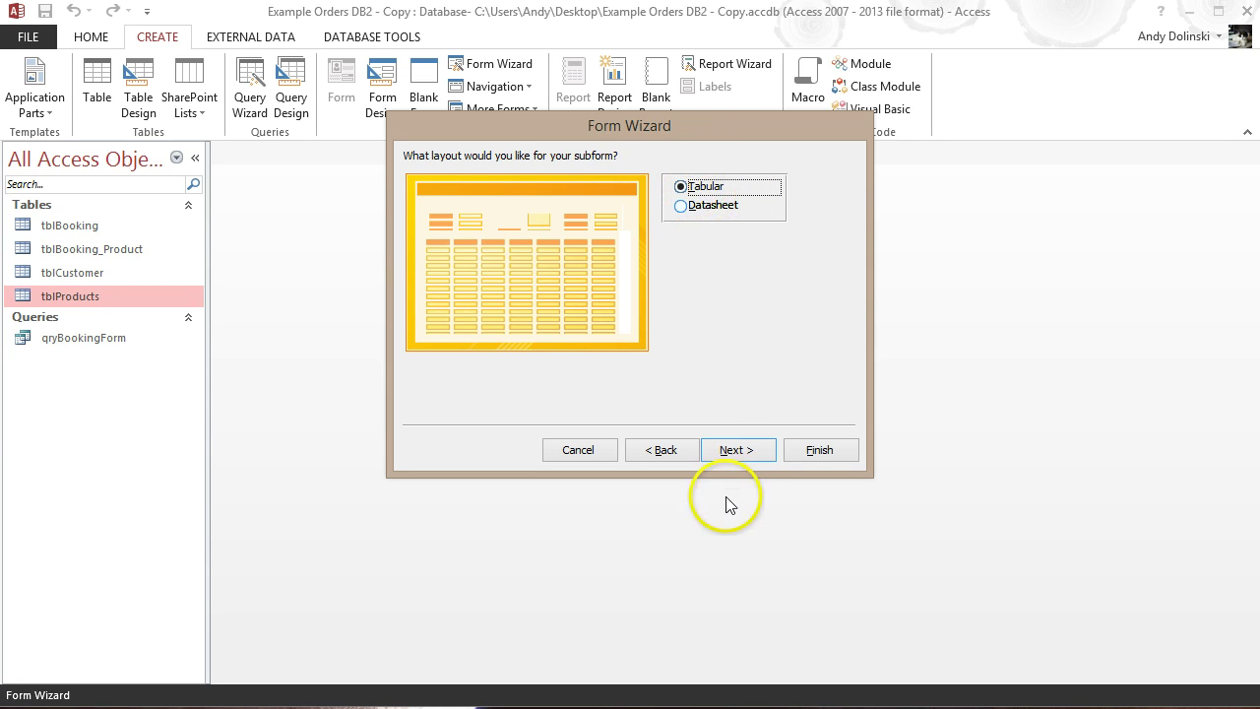
left_click(731, 450)
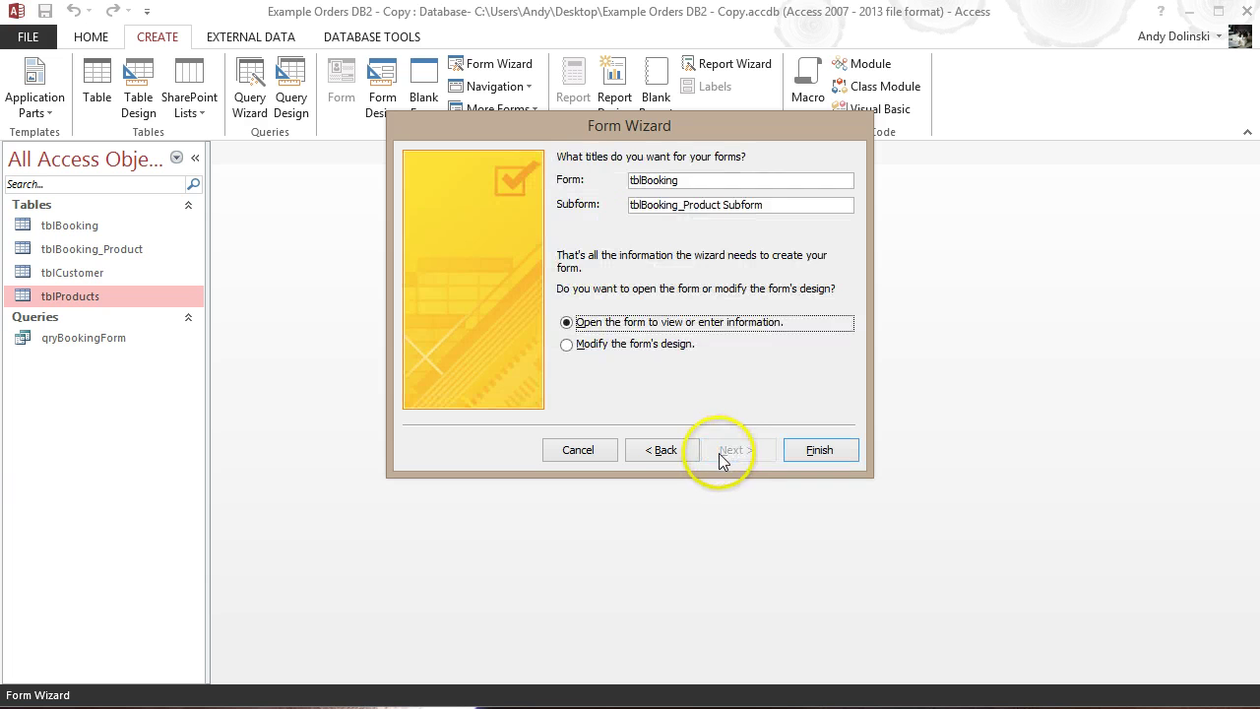
- Title the form frmBooking and the subform frmBooking_Product Subform, and finish the wizard with the form opened for viewing
left_click(636, 181)
left_click_drag(638, 180, 602, 181)
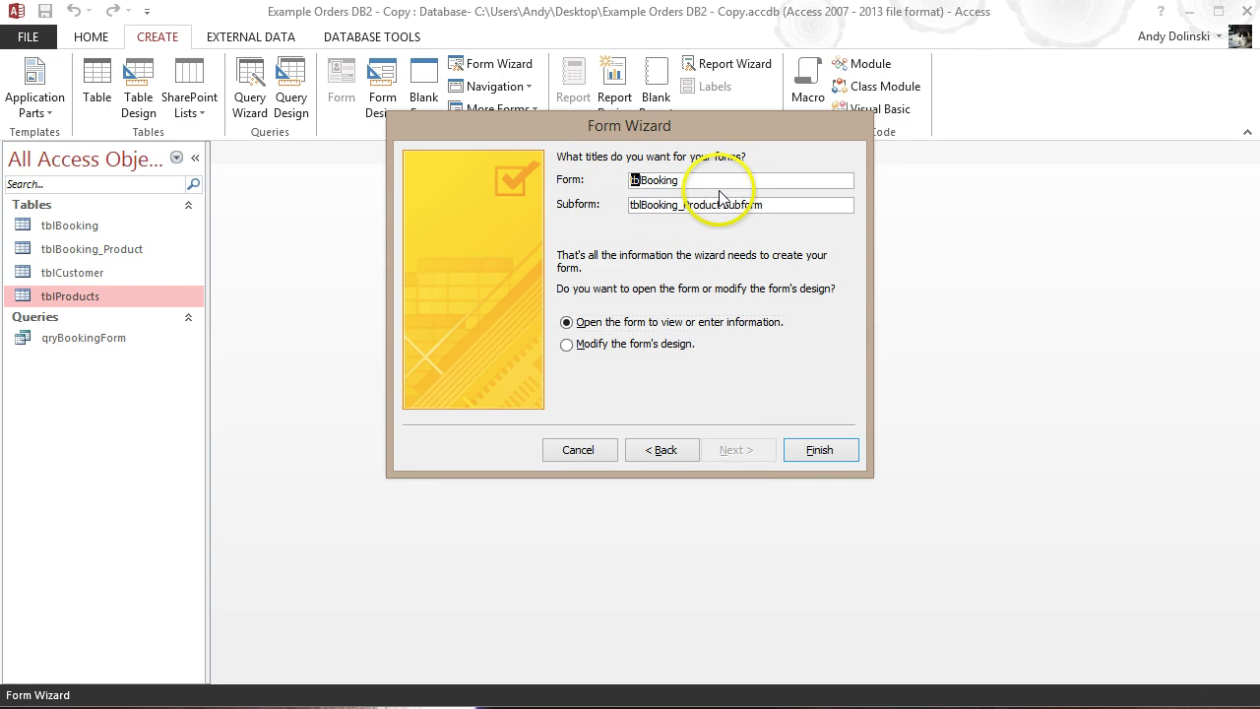
key("BackSpace")
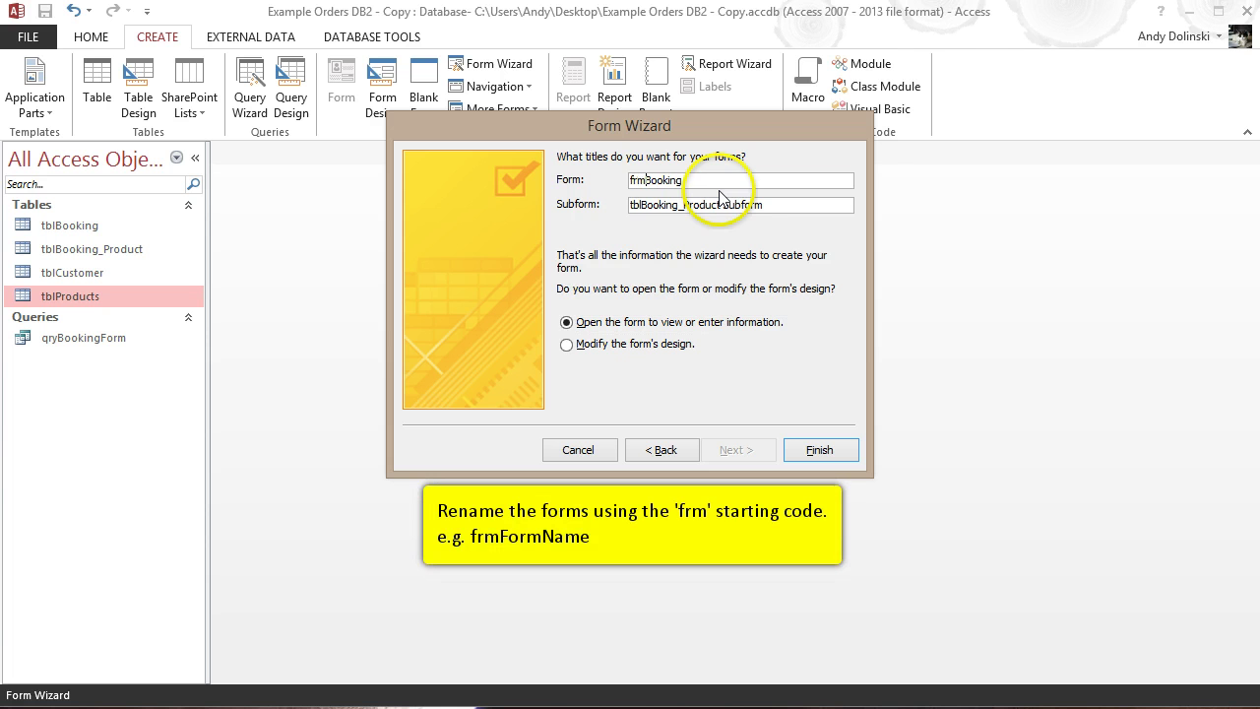
left_click_drag(640, 204, 545, 201)
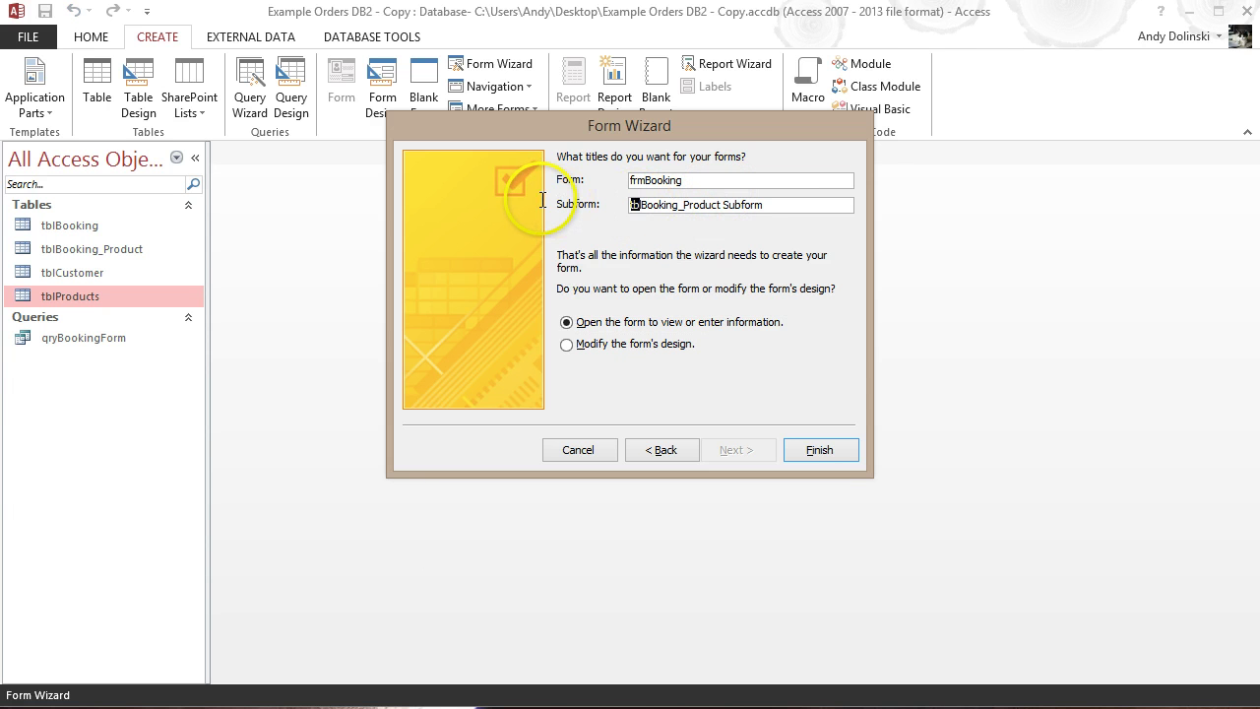
key("BackSpace")
type("frm")
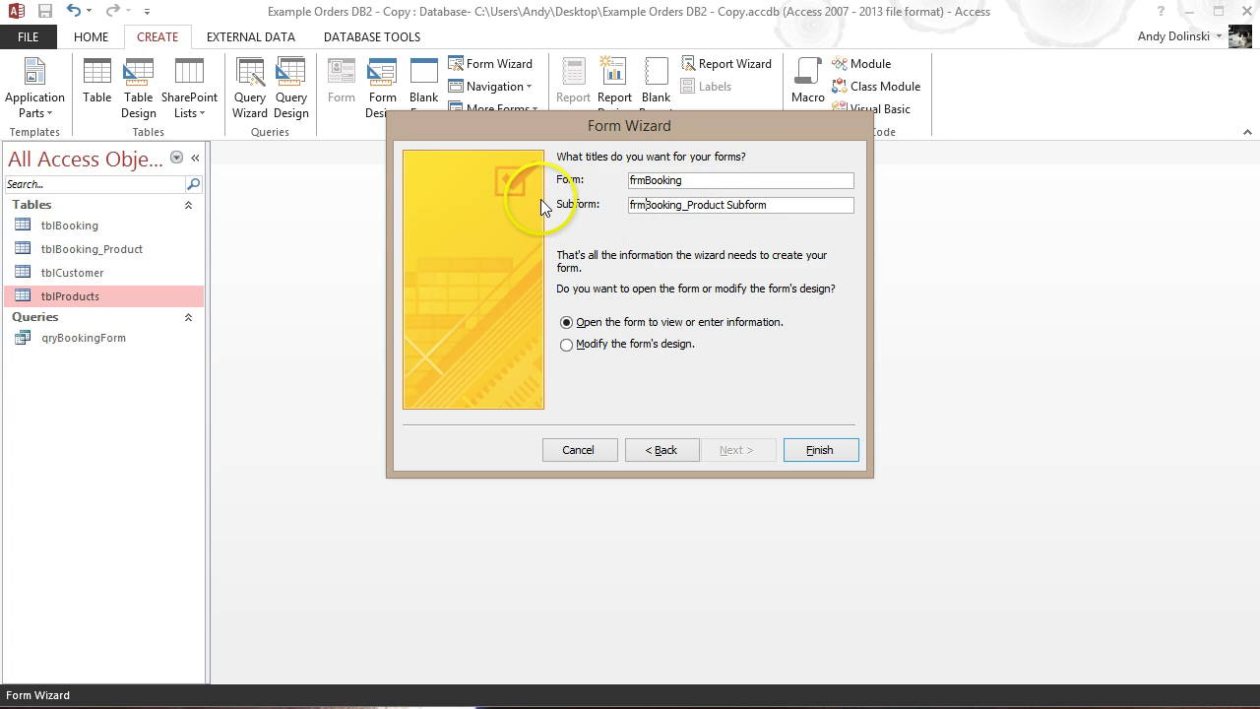
left_click(816, 453)
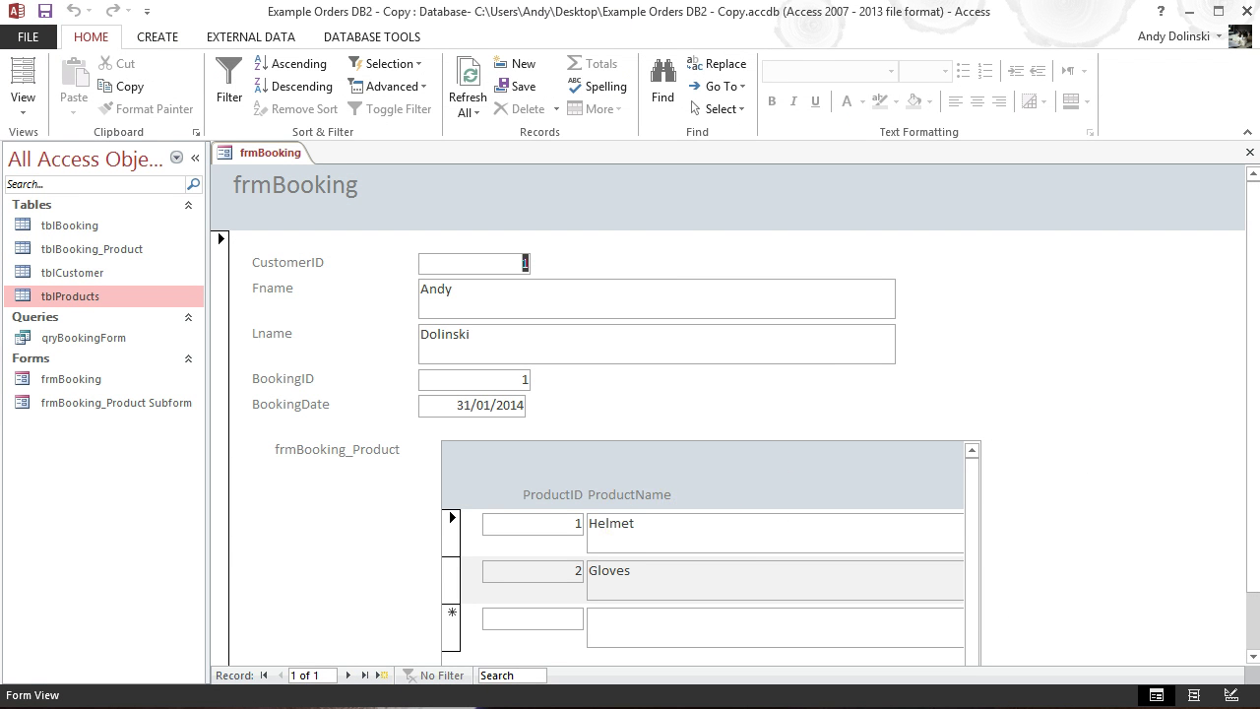
- Look across the subform's columns and switch frmBooking to Design View
double_click(95, 39)
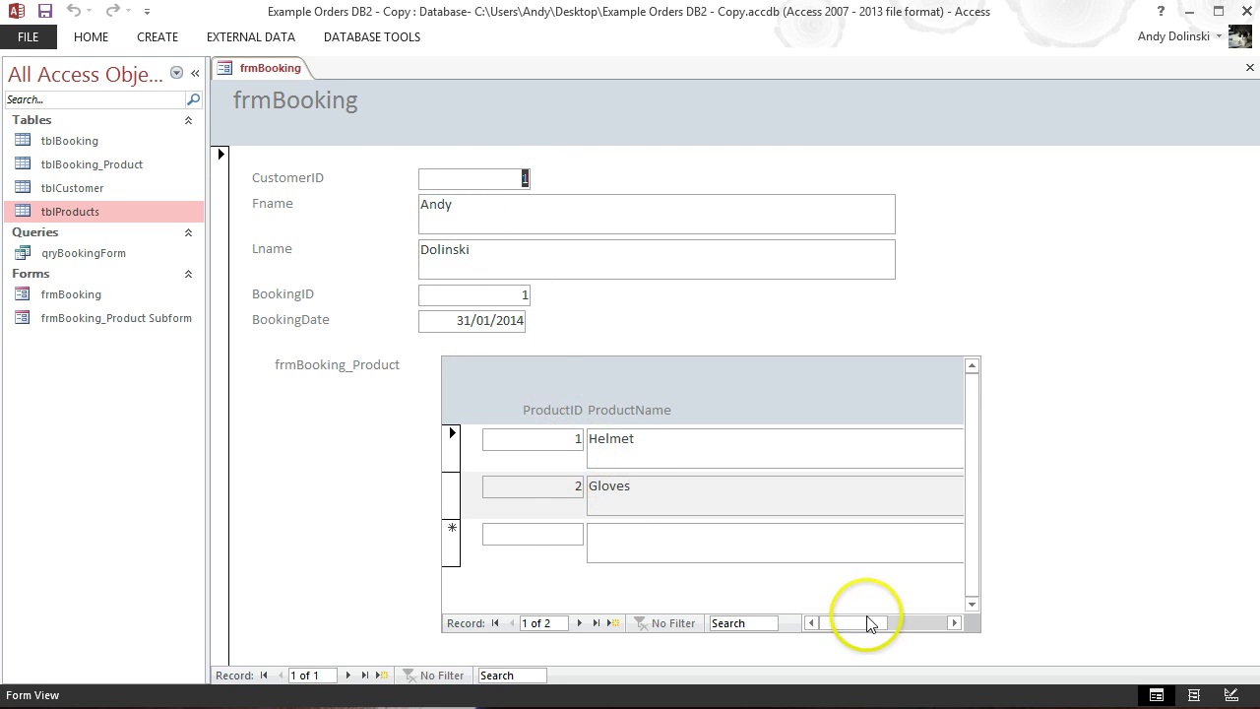
left_click_drag(858, 622, 817, 620)
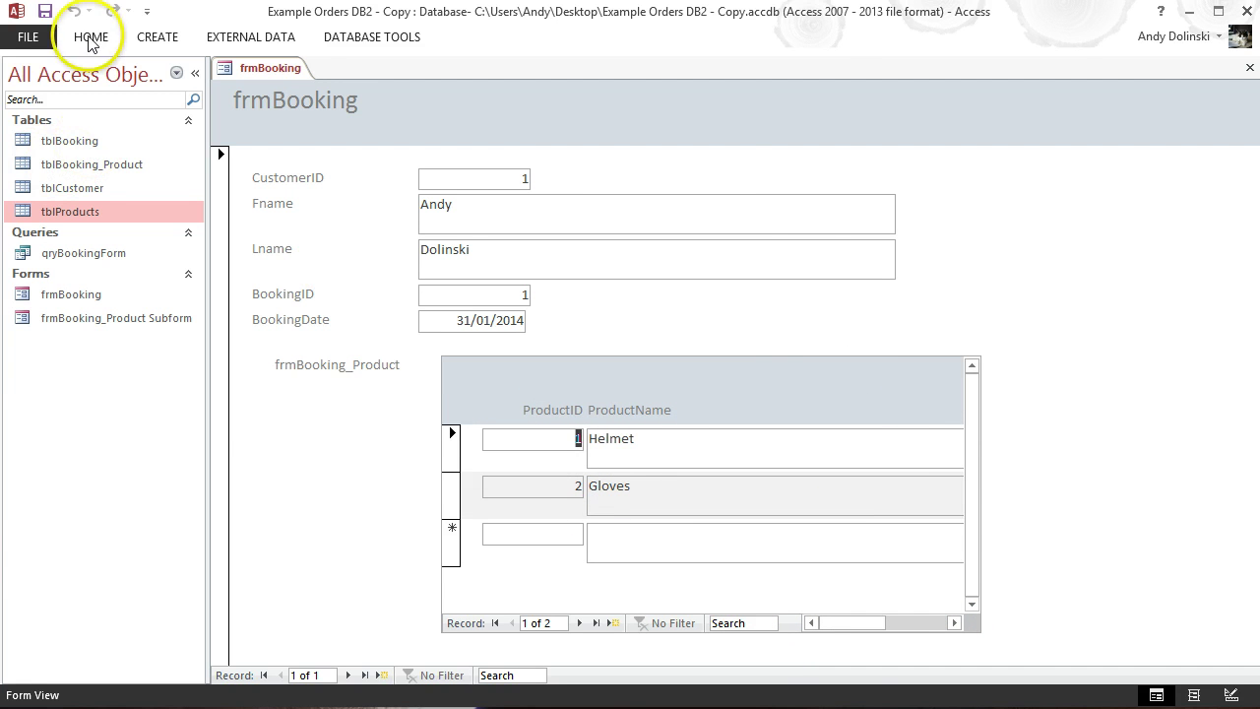
left_click(251, 37)
left_click(355, 39)
double_click(356, 41)
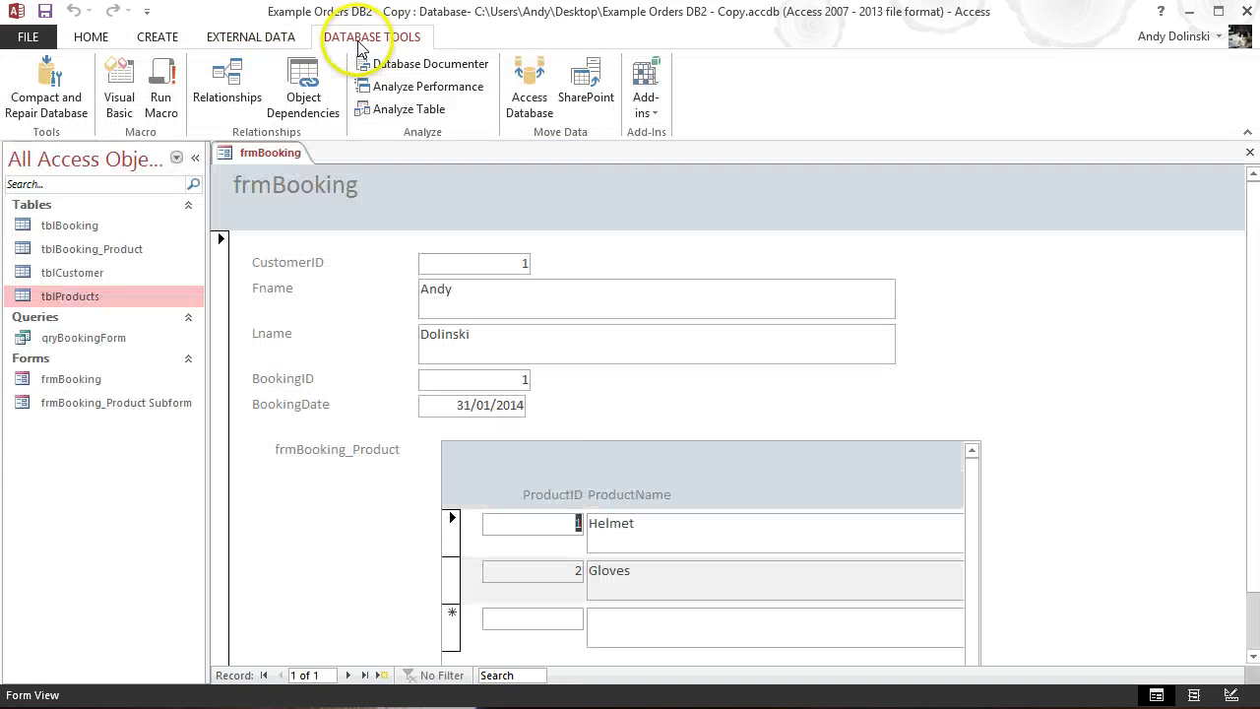
left_click(93, 37)
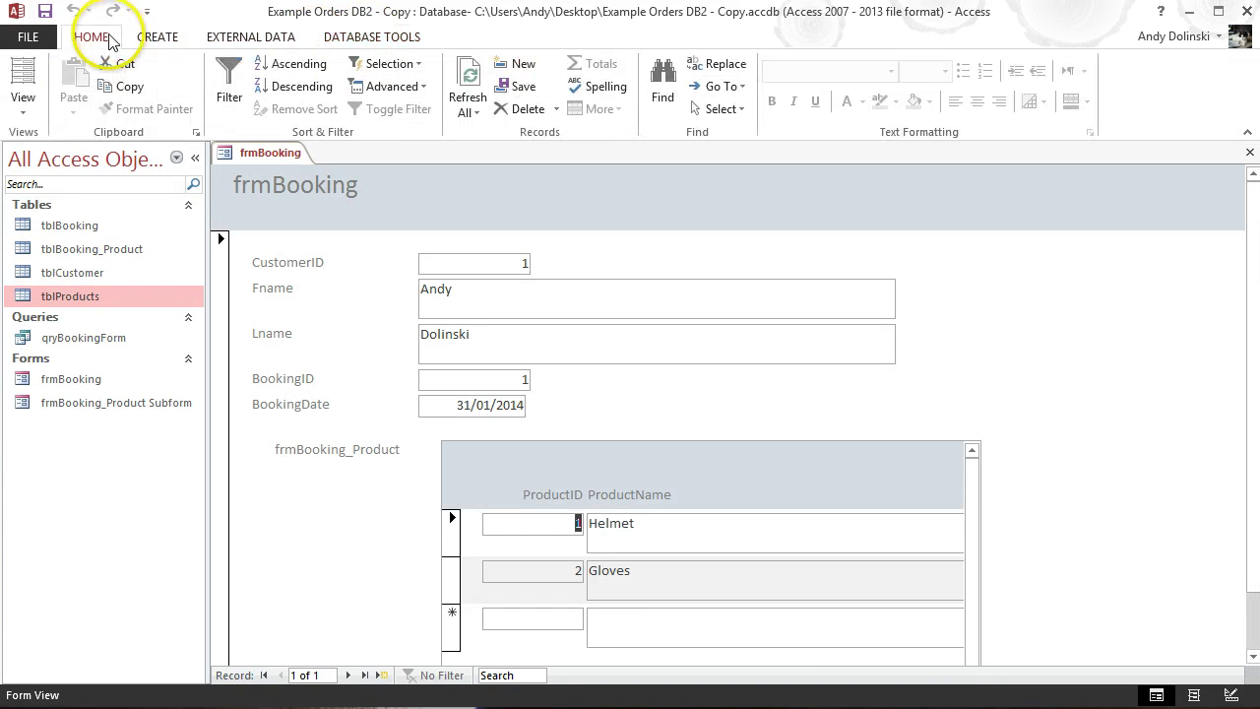
left_click(29, 110)
left_click(70, 231)
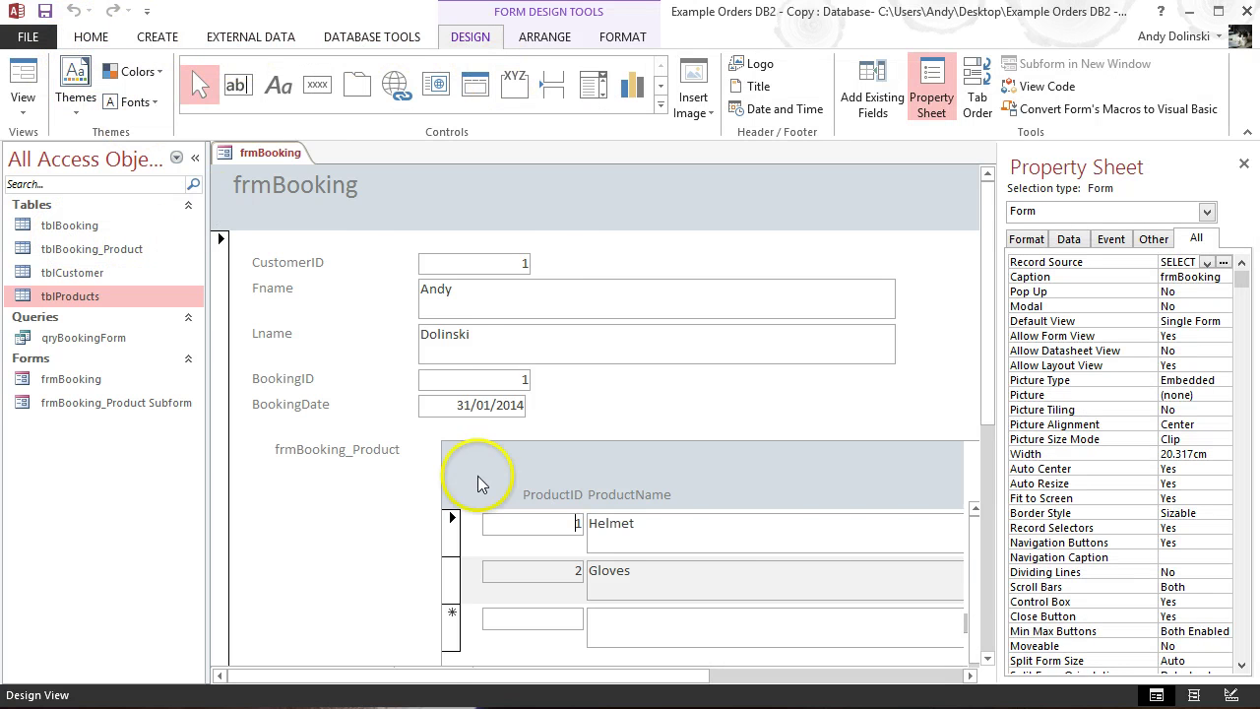
- Collapse the object list to free space and delete the frmBooking_Product label beside the subform
left_click(384, 512)
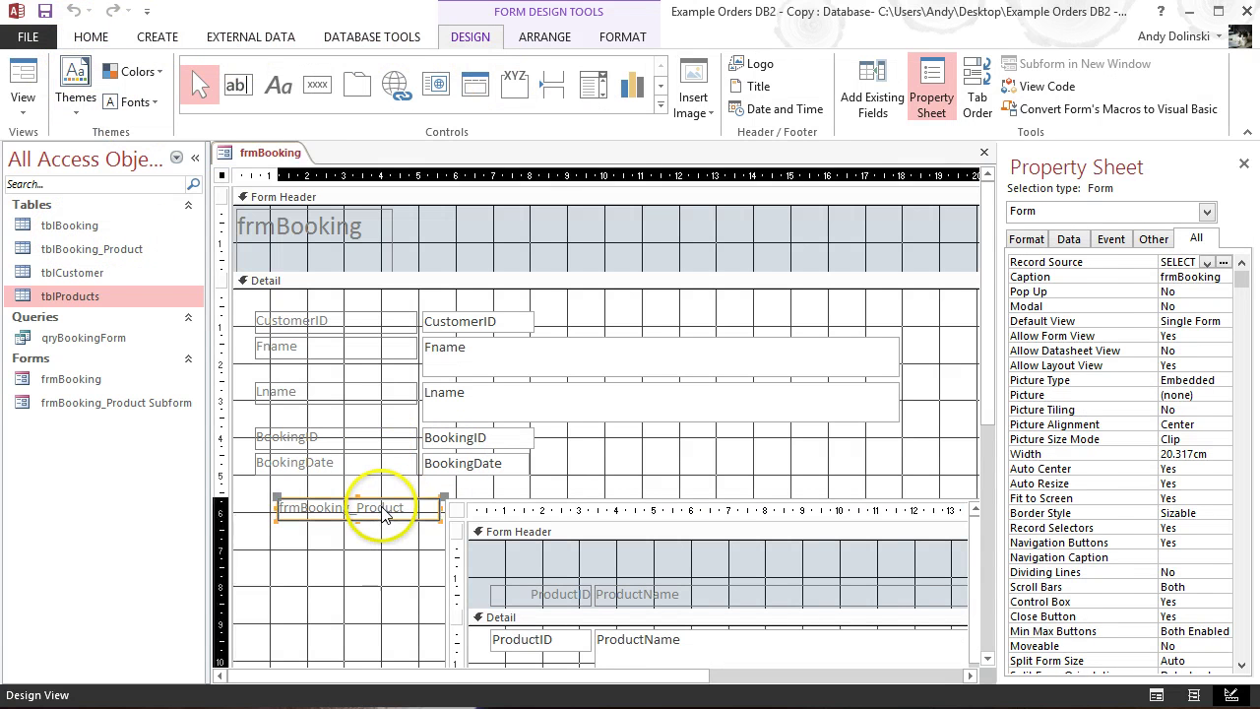
left_click(195, 162)
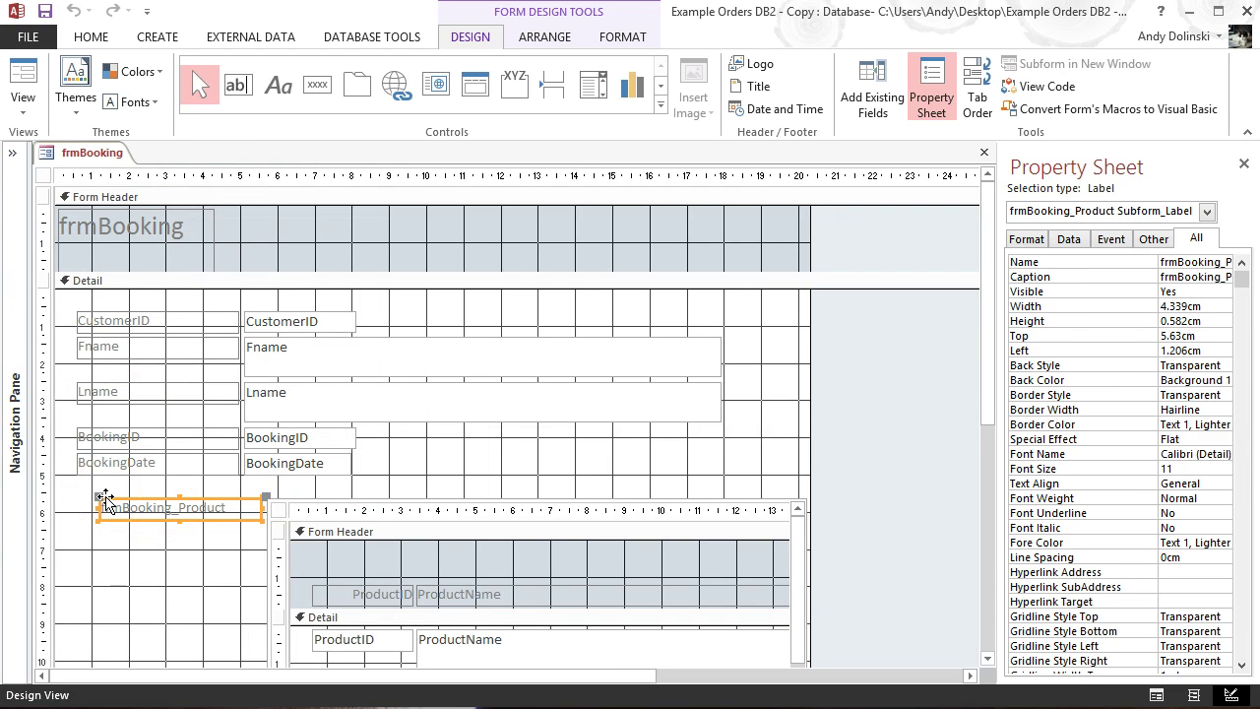
key("Delete")
- Move the subform just below BookingDate, aligned with the field labels, widen it to about 17.4 cm and reduce its height
left_click(304, 497)
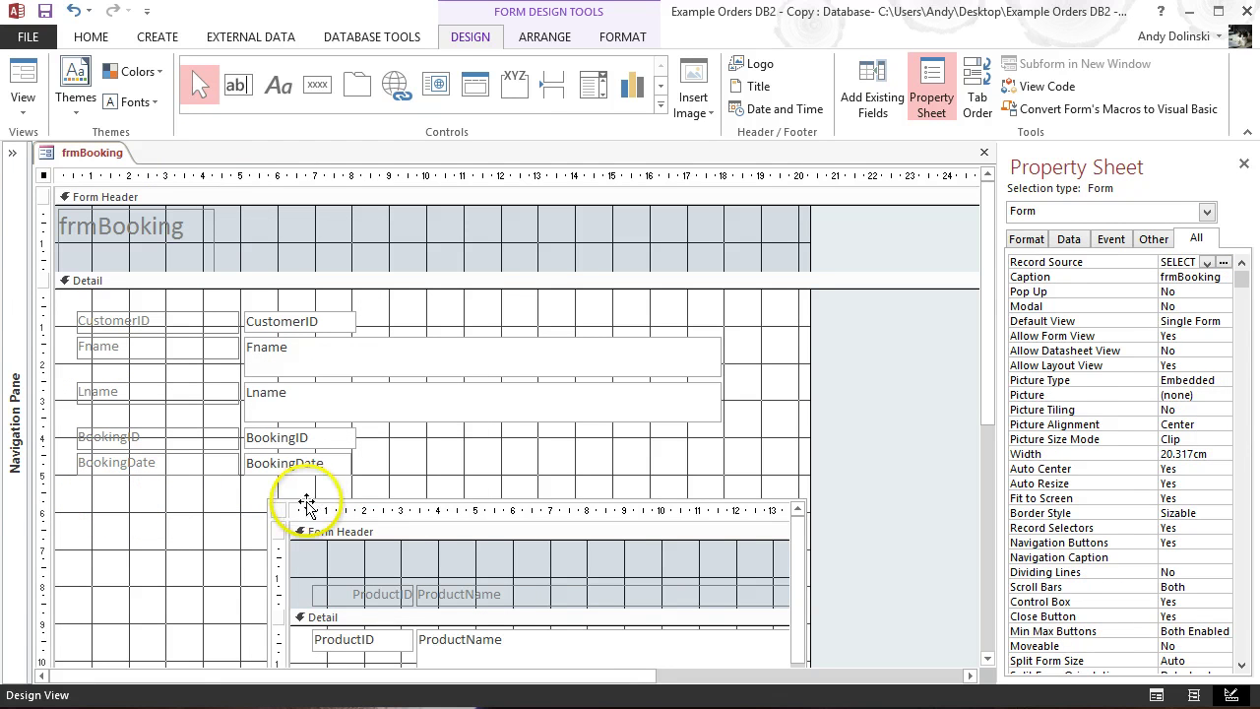
left_click_drag(306, 504, 118, 483)
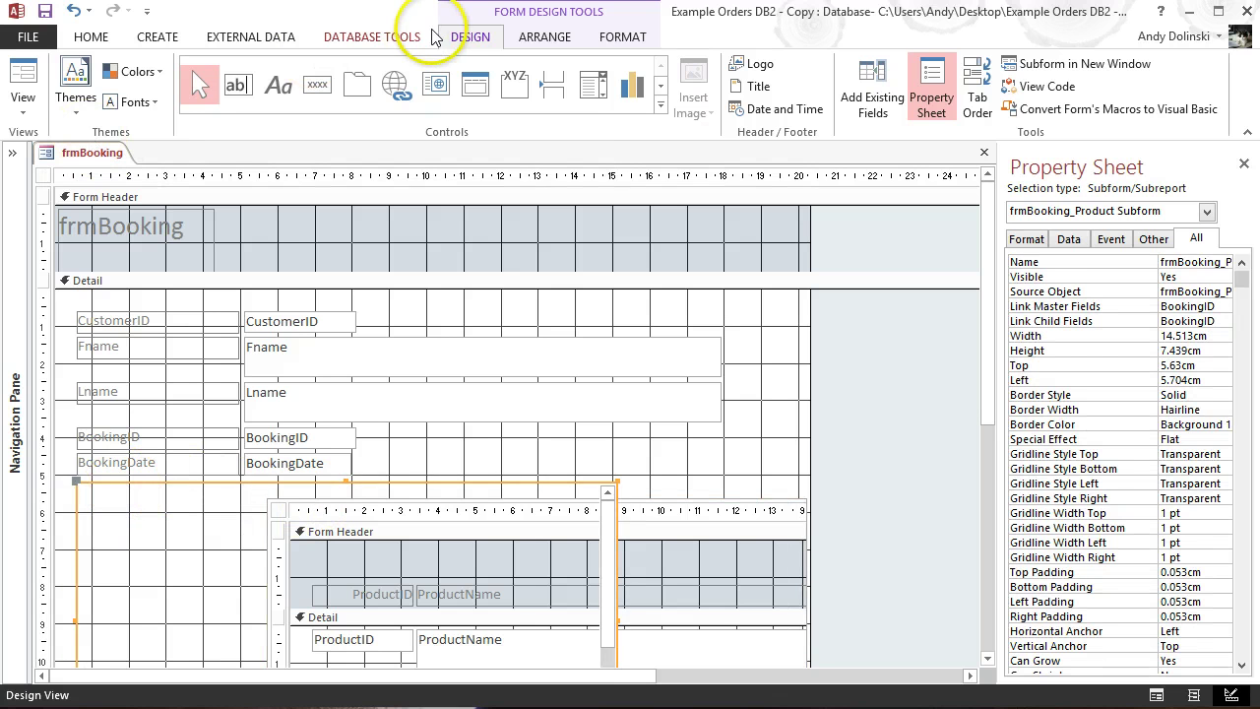
double_click(459, 38)
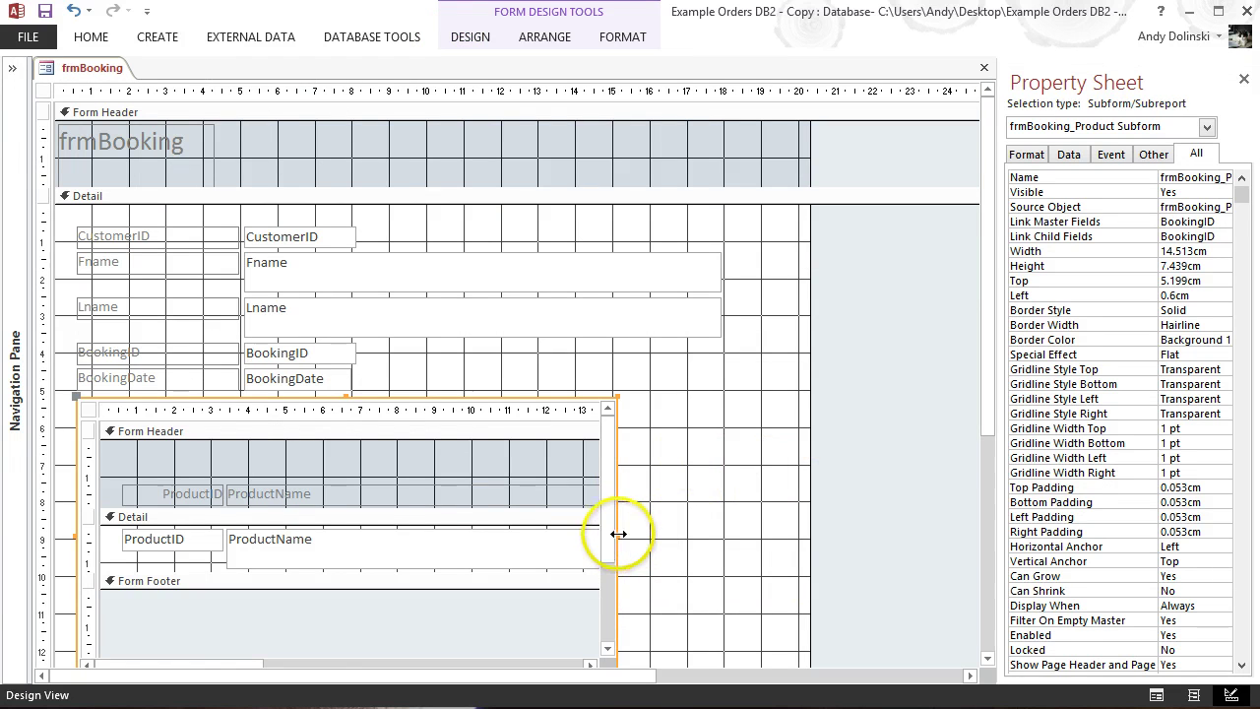
left_click_drag(627, 534, 725, 533)
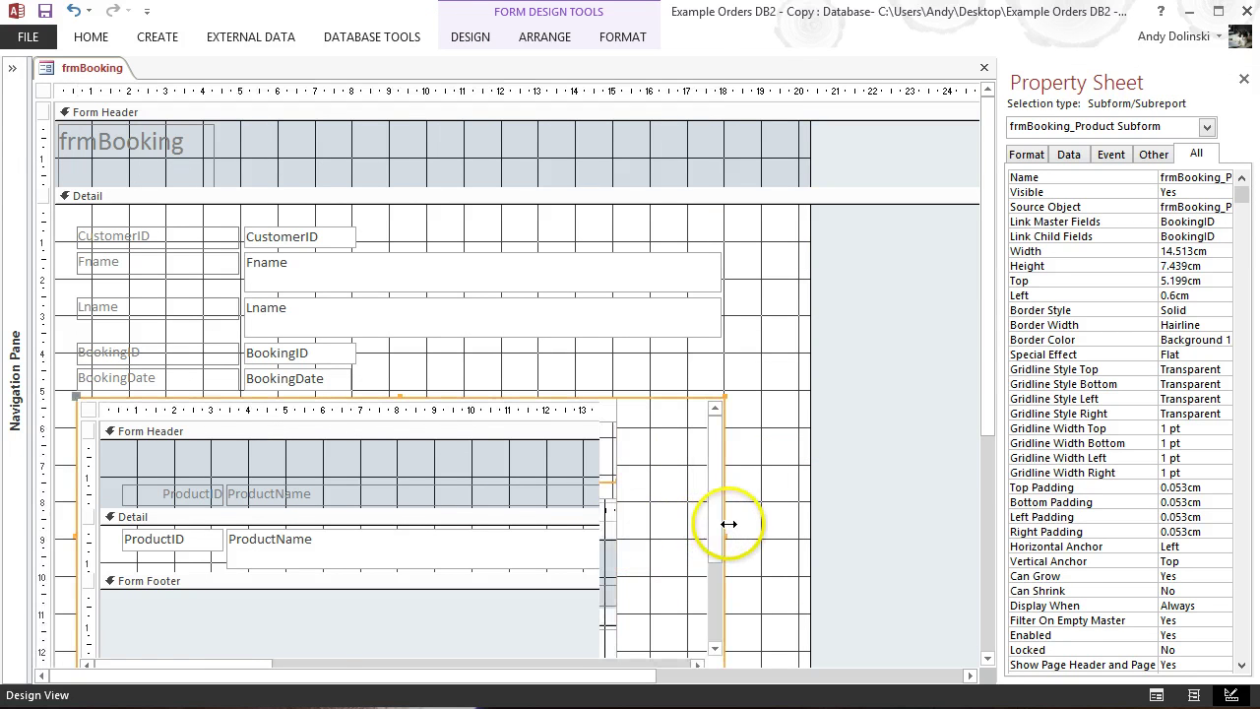
left_click_drag(985, 384, 977, 431)
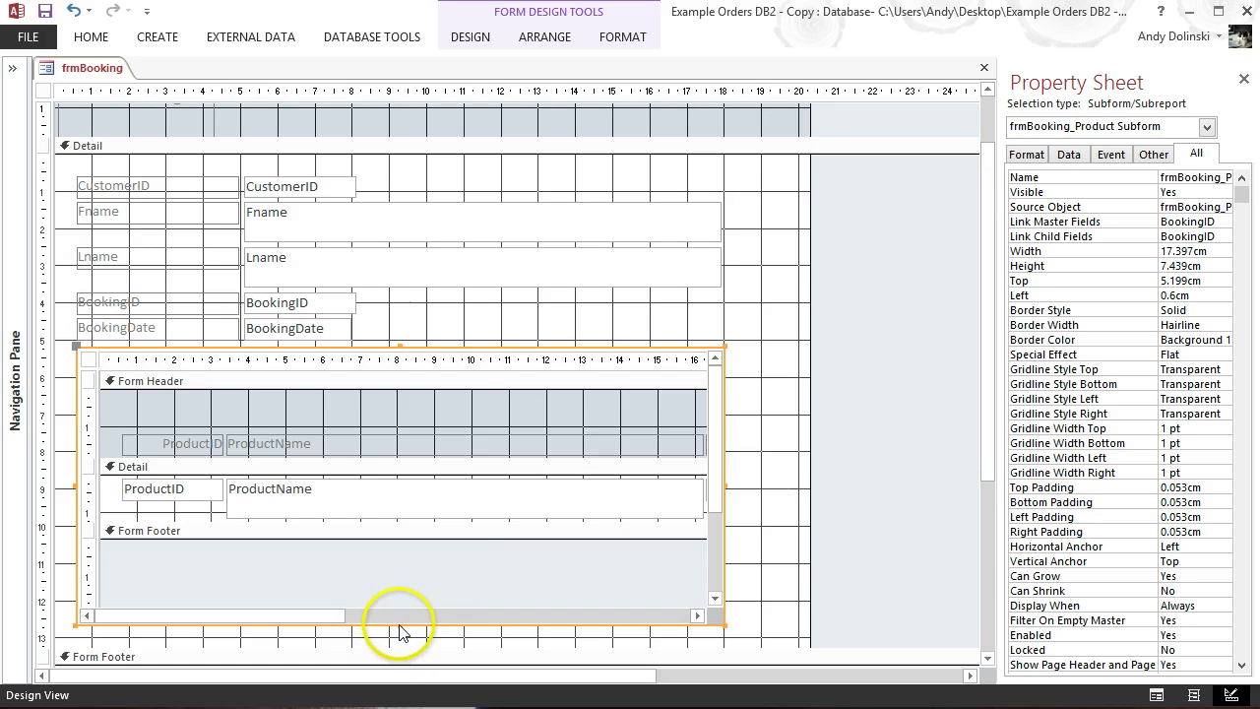
left_click_drag(401, 627, 406, 570)
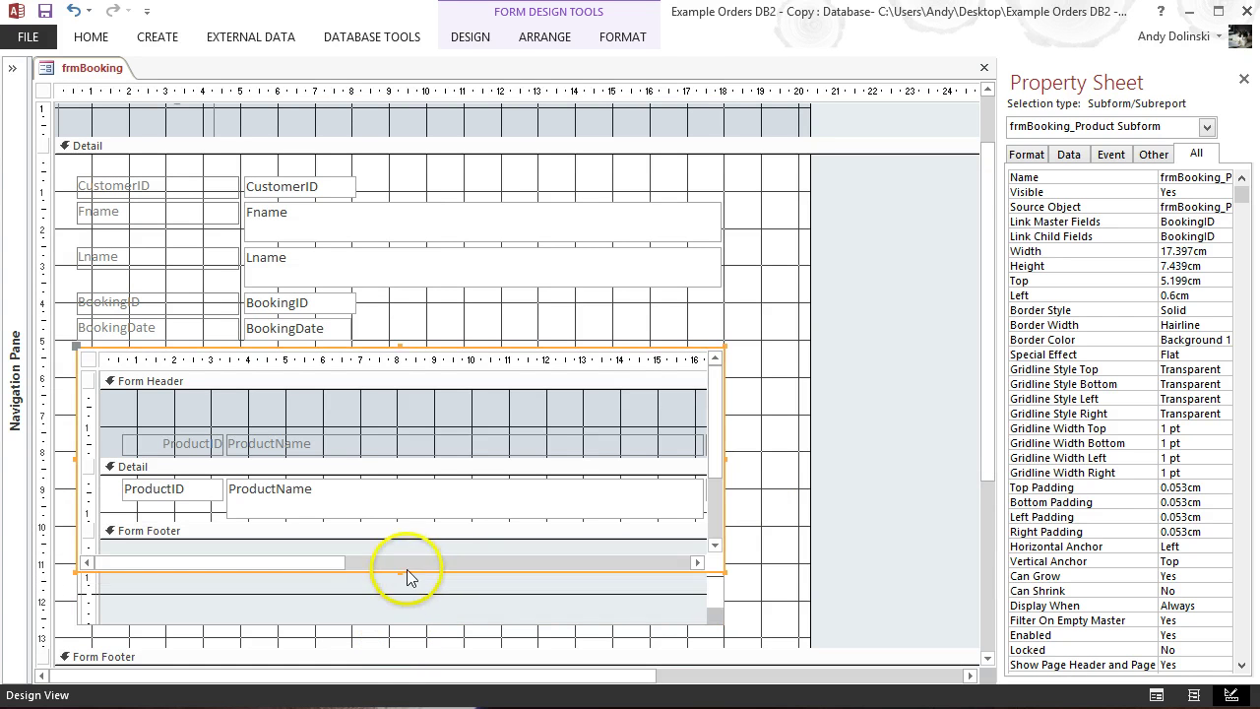
- Move the ProductID and ProductName labels together to the upper edge of the subform's header, about 0.1 cm from its top
left_click(195, 448)
left_click(232, 443)
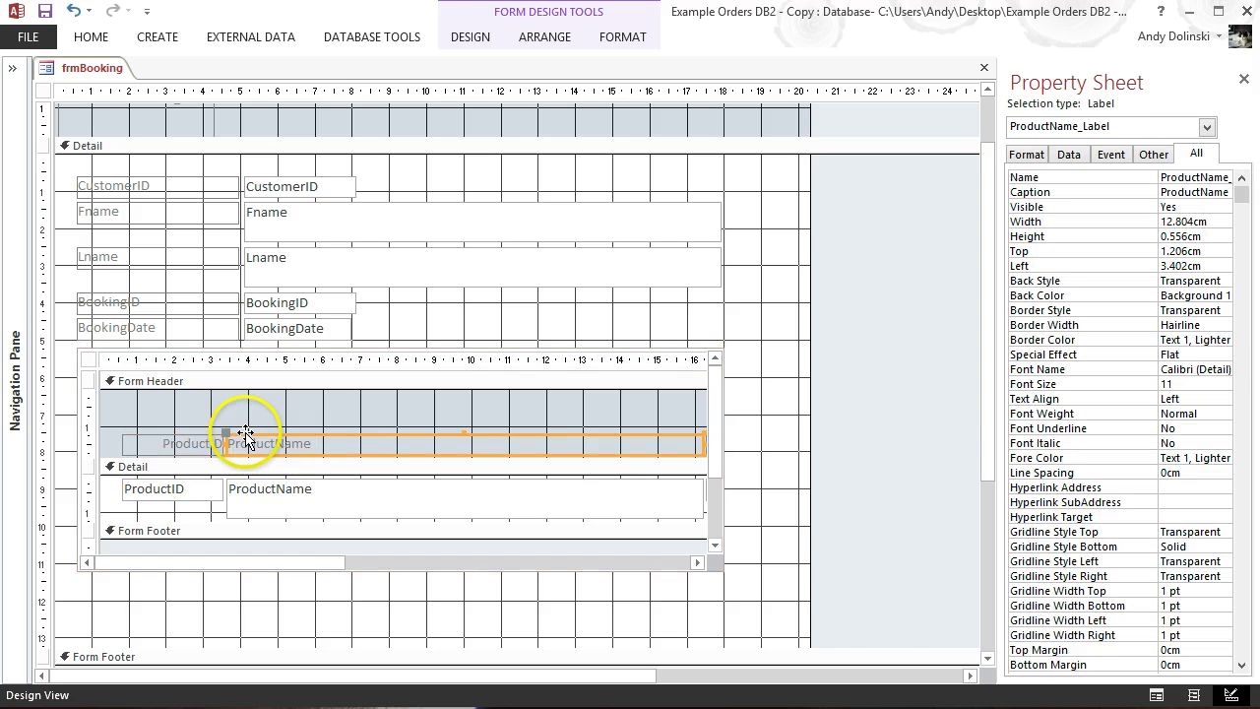
left_click(193, 440)
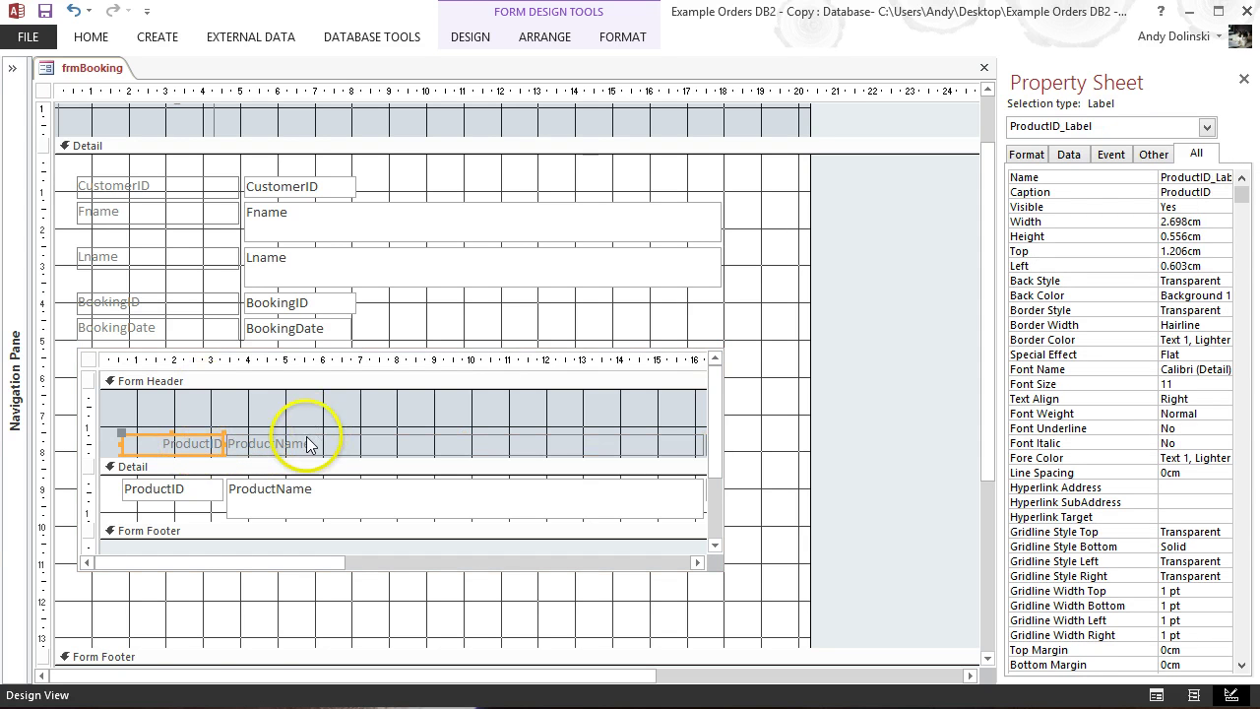
mouse_move(242, 448)
left_mouse_down()
mouse_move(247, 416)
mouse_move(246, 433)
left_mouse_up()
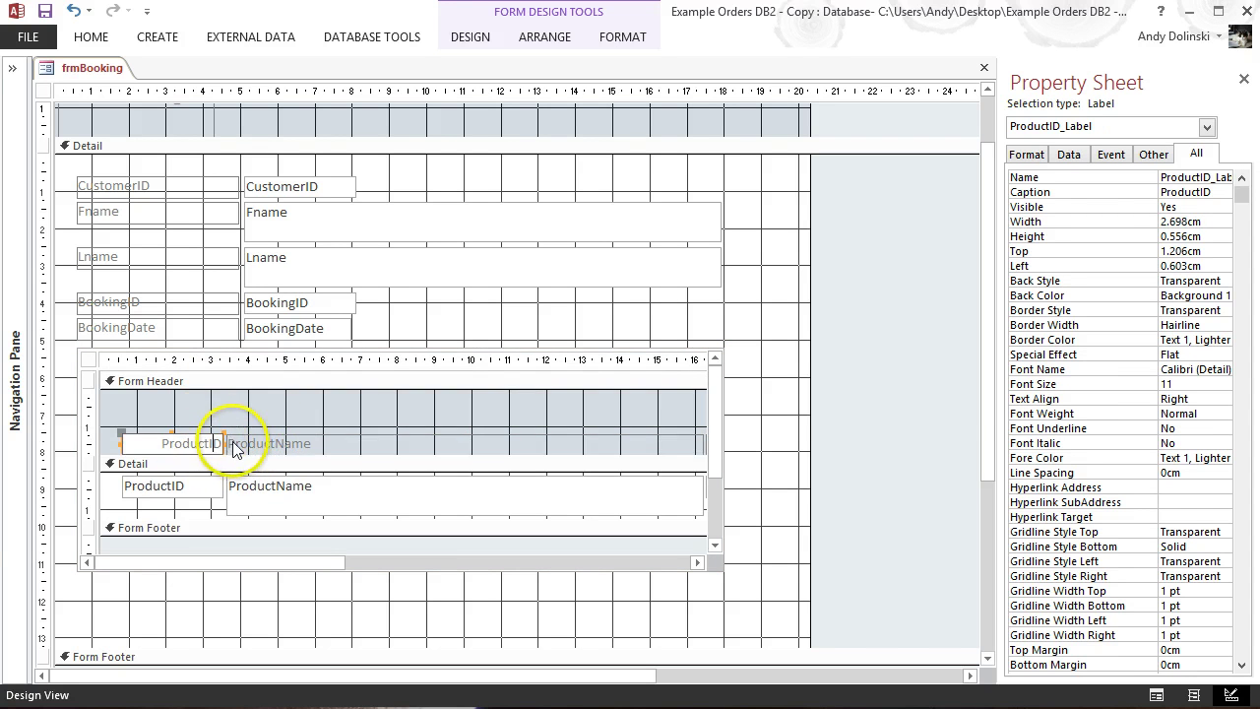
left_click(242, 415)
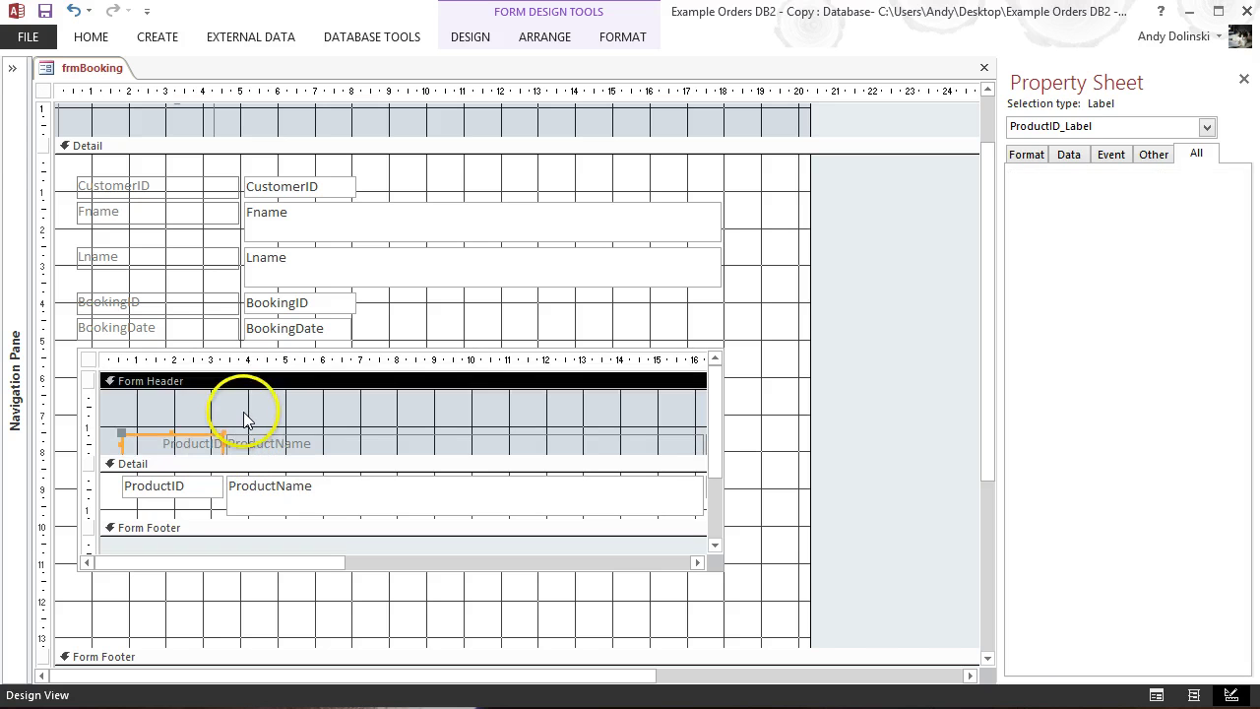
left_click(182, 443)
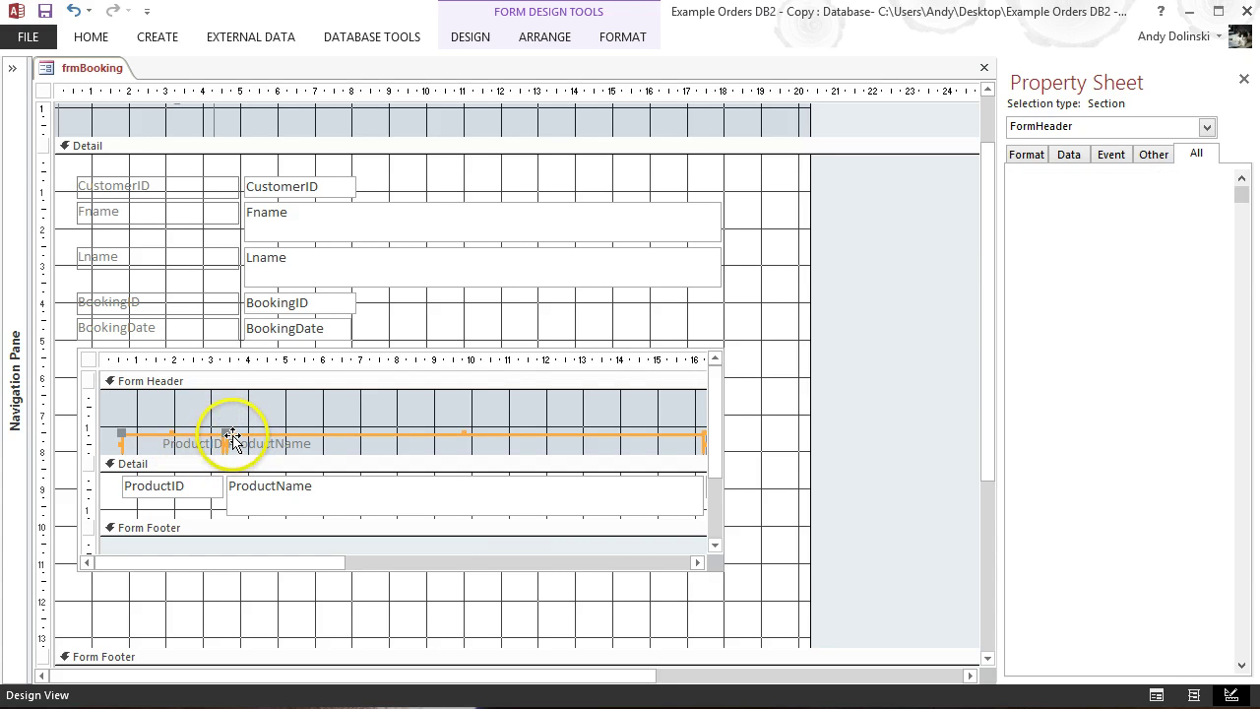
left_click_drag(232, 438, 236, 403)
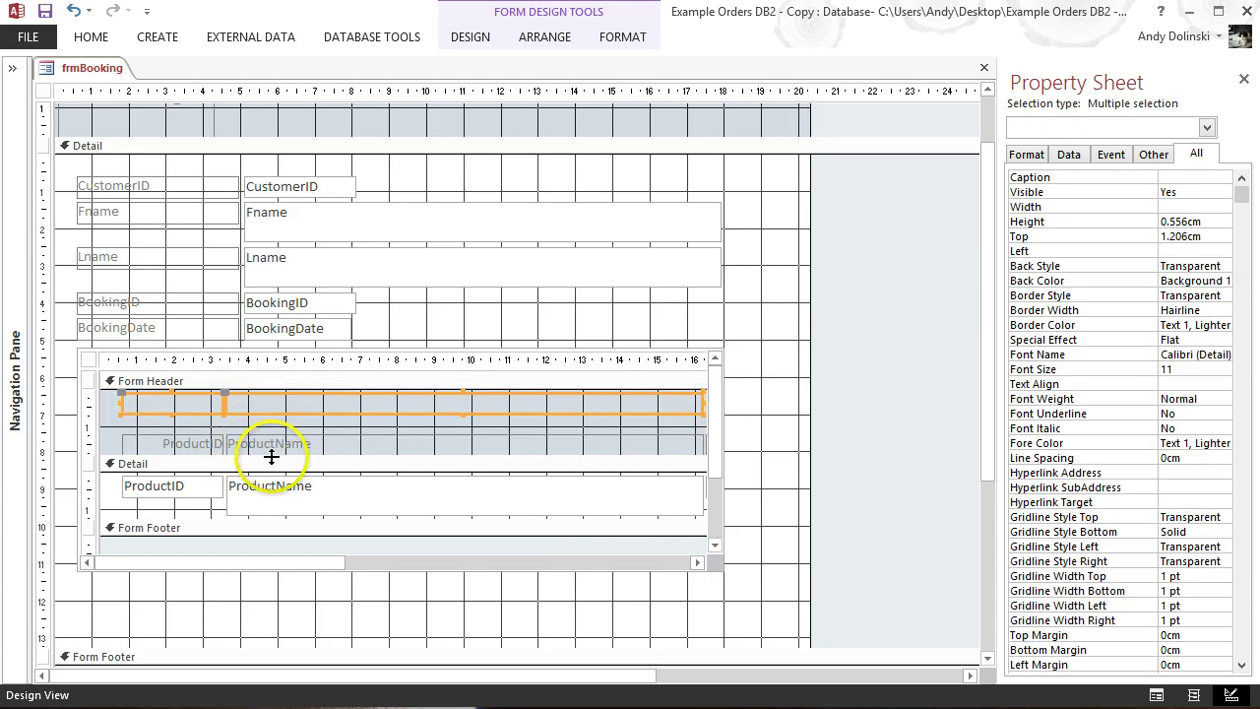
left_click_drag(272, 456, 268, 465)
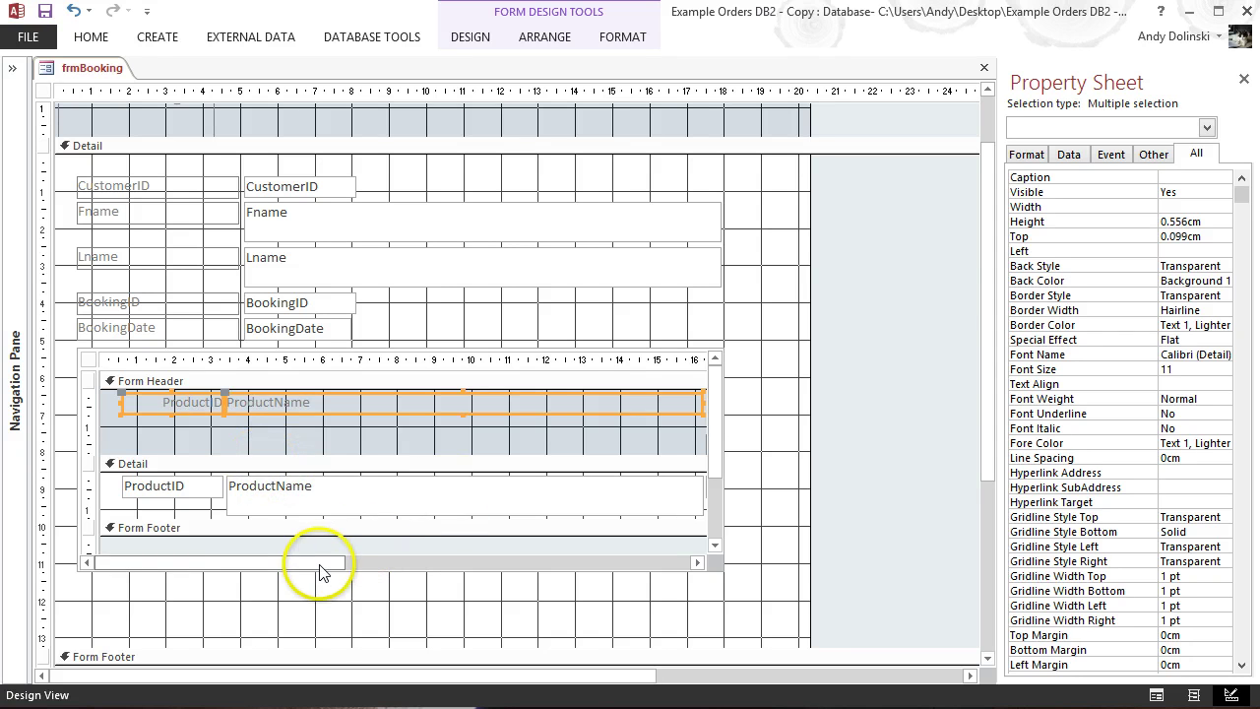
- Move the Cost and Qnty labels up level with the other header labels and shrink the subform's header to fit them
left_click_drag(318, 567, 640, 551)
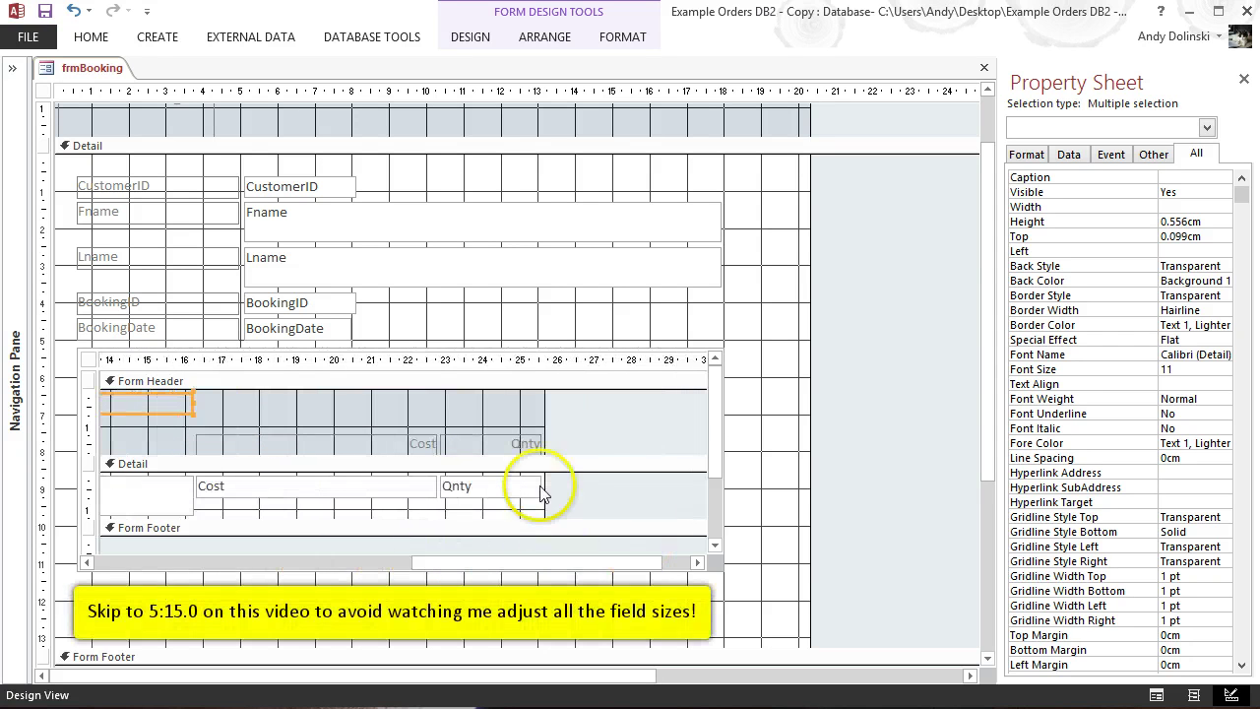
left_click(414, 445, "shift")
left_click_drag(455, 412, 458, 395)
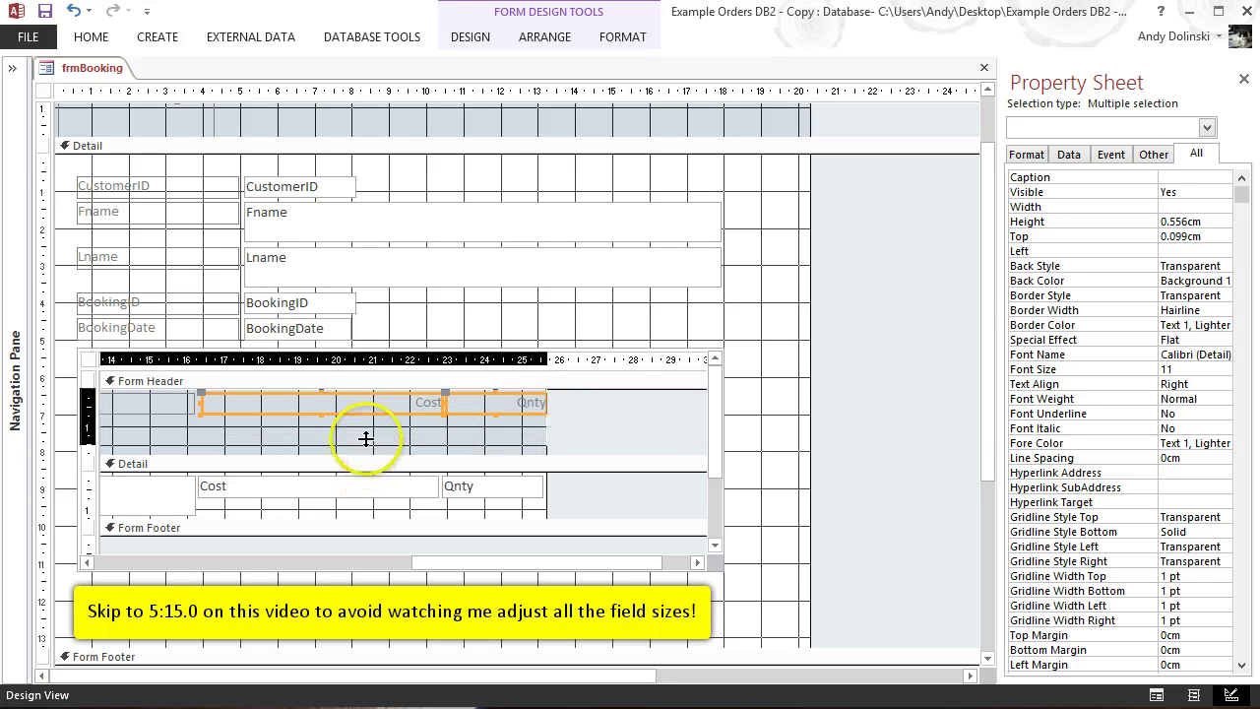
left_click_drag(370, 419, 371, 419)
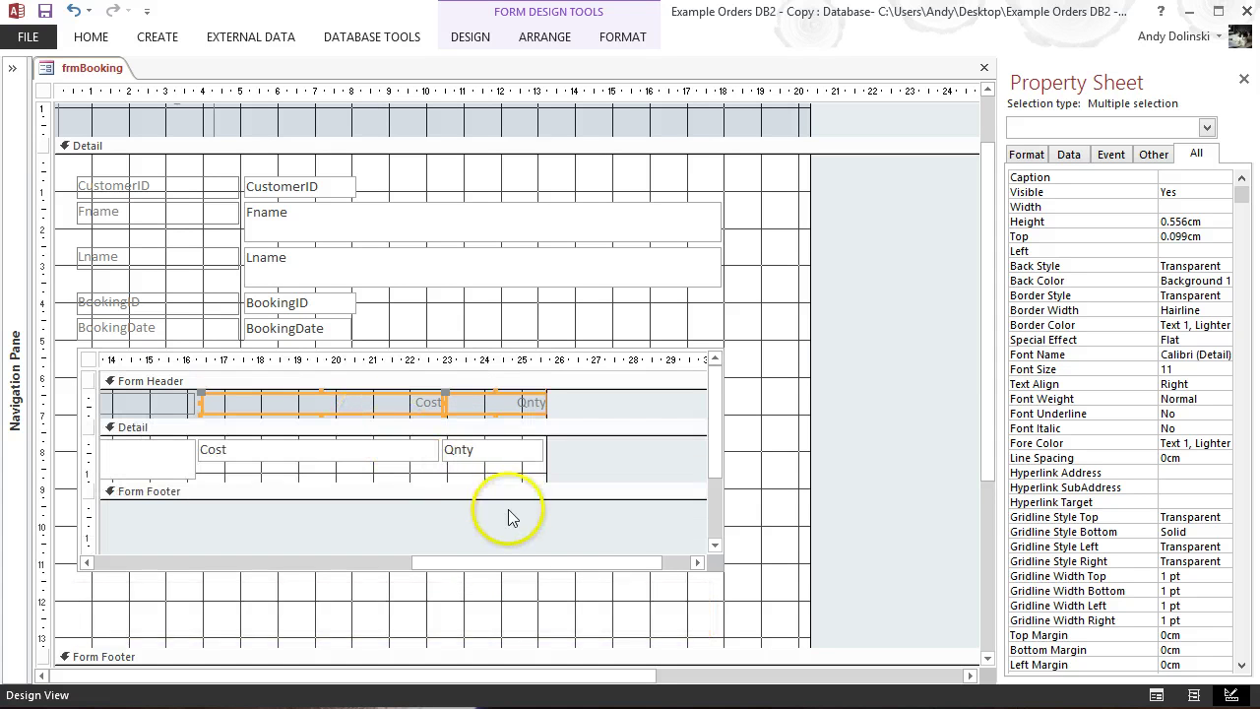
- Shrink the subform's ProductName text box to one line high and narrow it with its header label to about 3.6 cm
left_click_drag(471, 571, 121, 515)
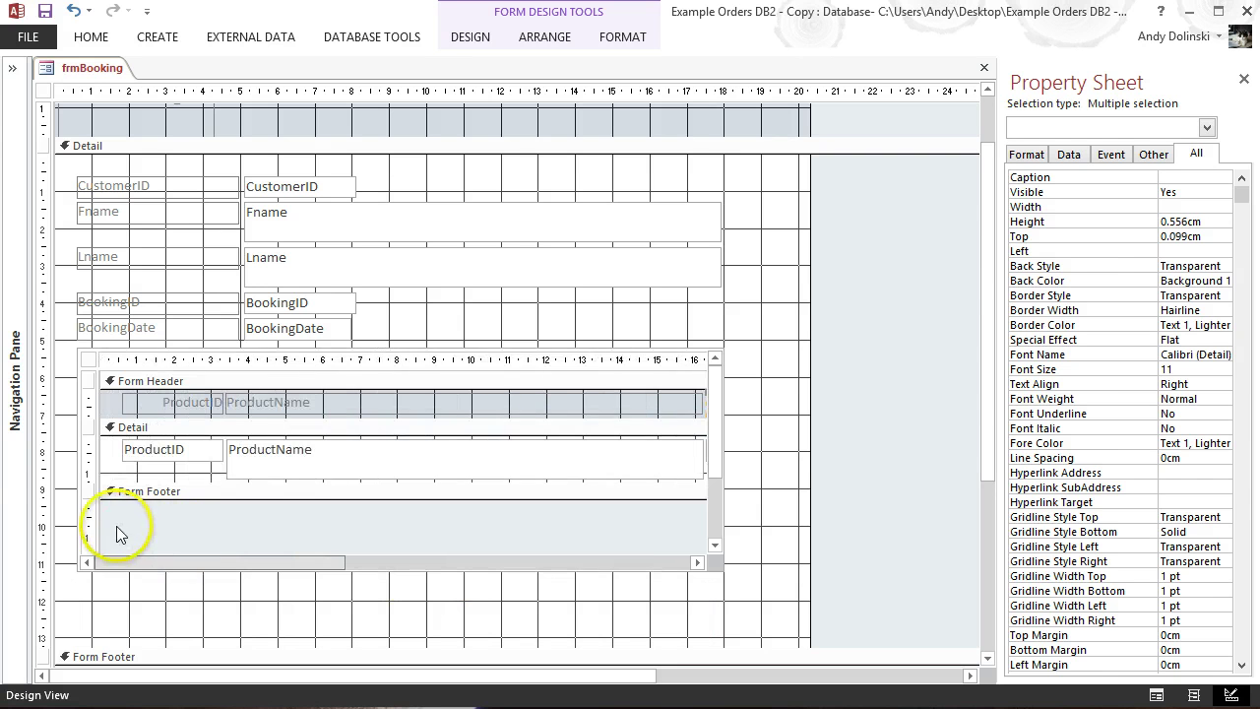
left_click(355, 474)
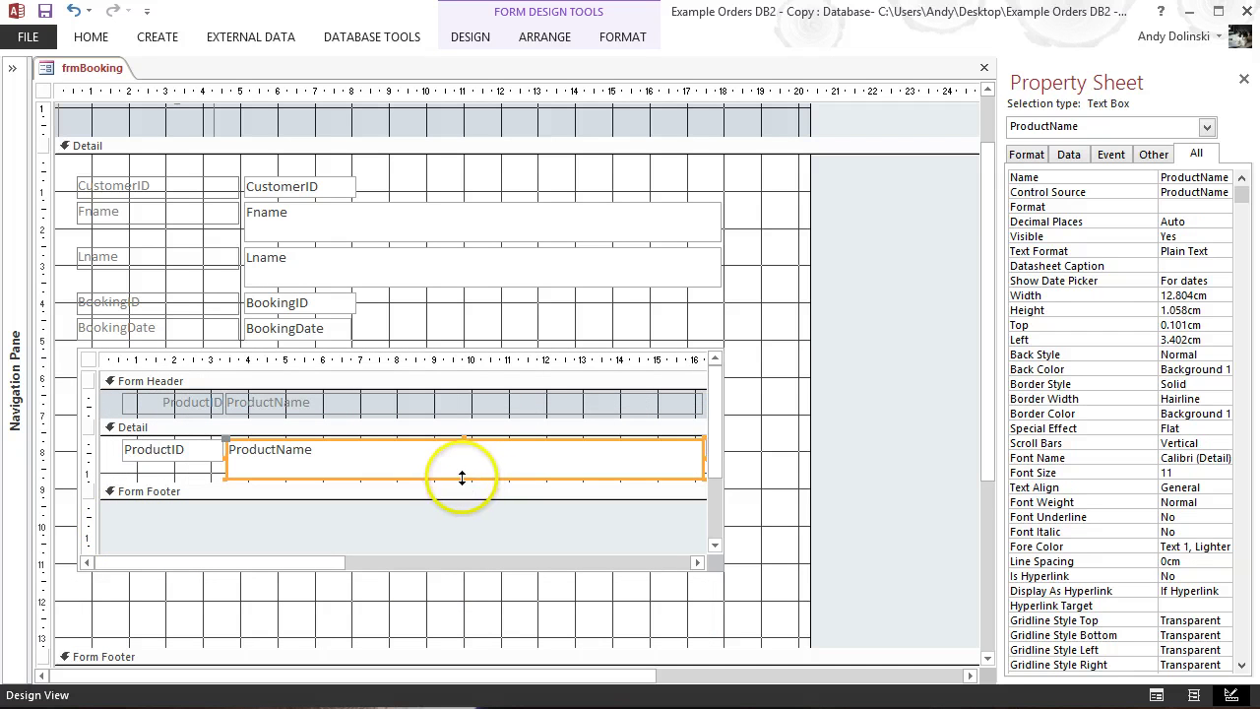
left_click_drag(463, 479, 465, 463)
left_click(696, 401)
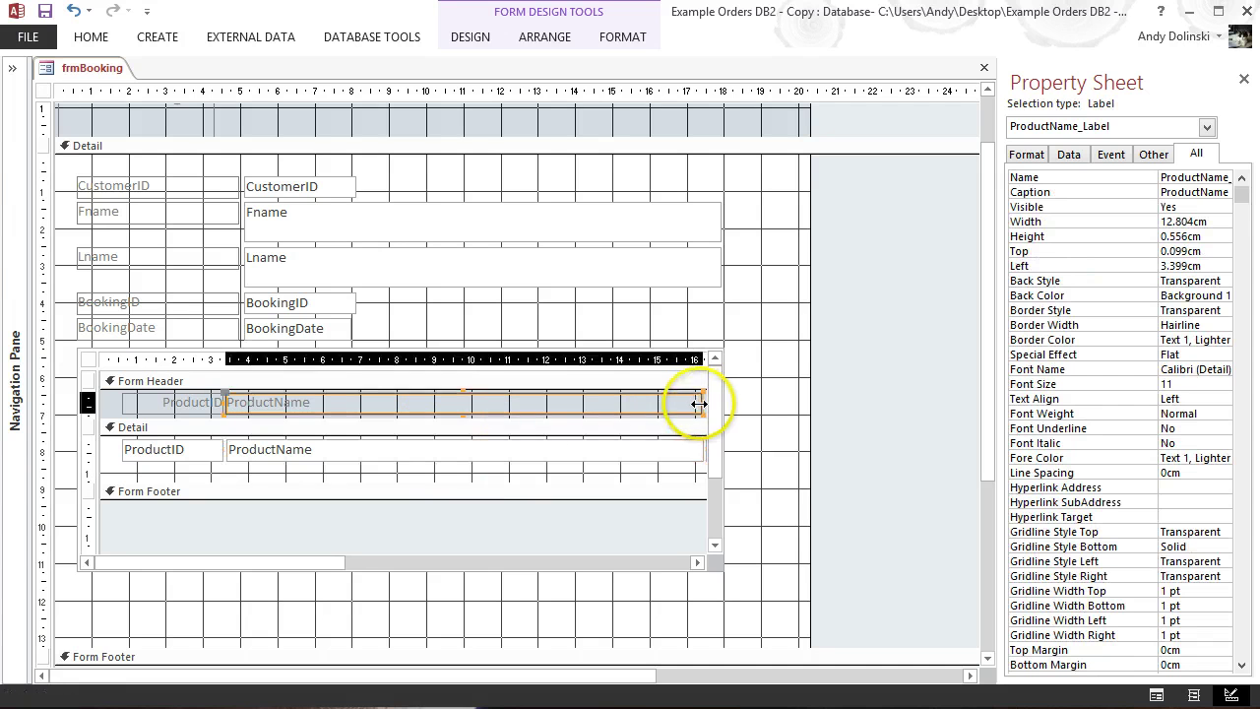
left_click(700, 455, "shift")
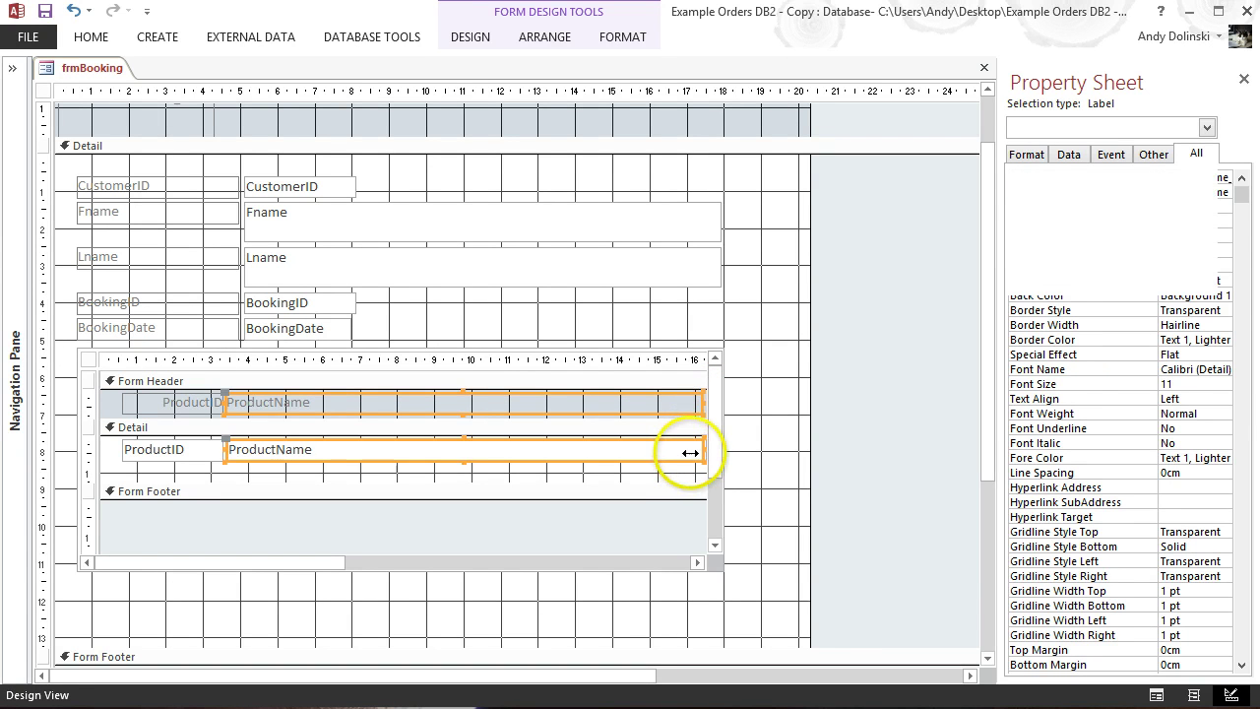
left_click_drag(697, 451, 361, 448)
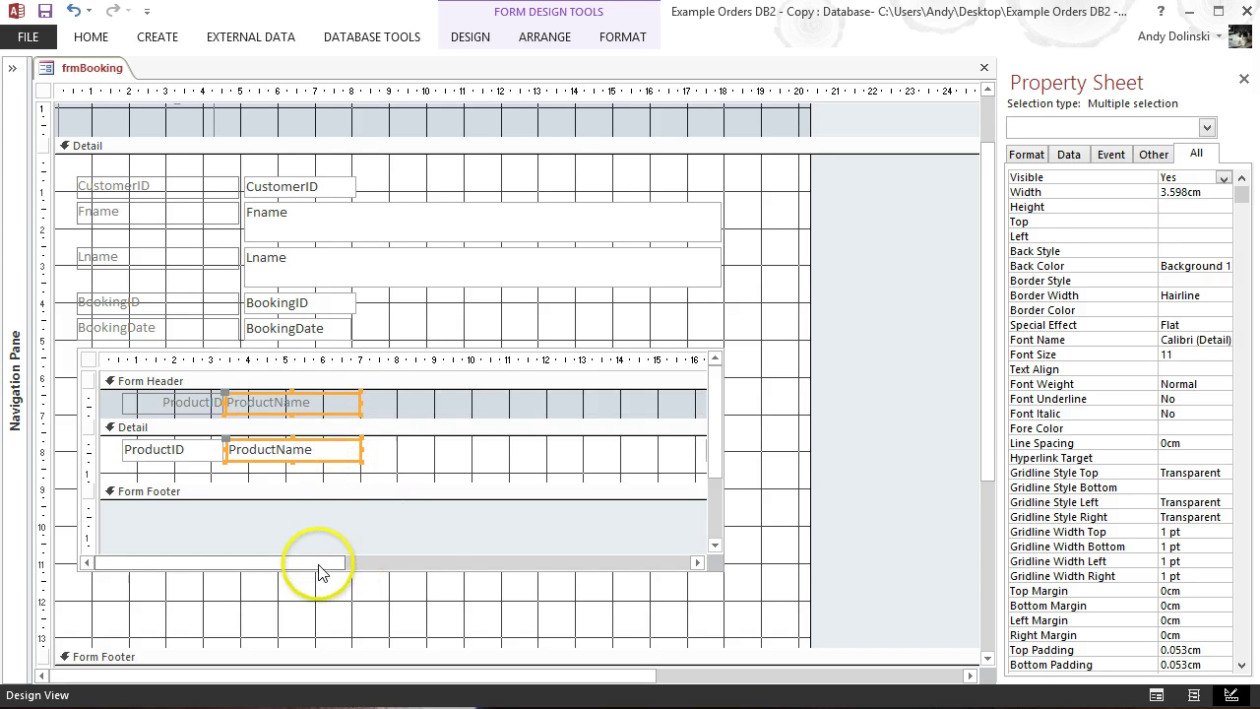
- Move the Cost label and text box next to ProductName in the subform and narrow both to about 2.2 cm
left_click_drag(318, 564, 440, 565)
left_click(576, 402)
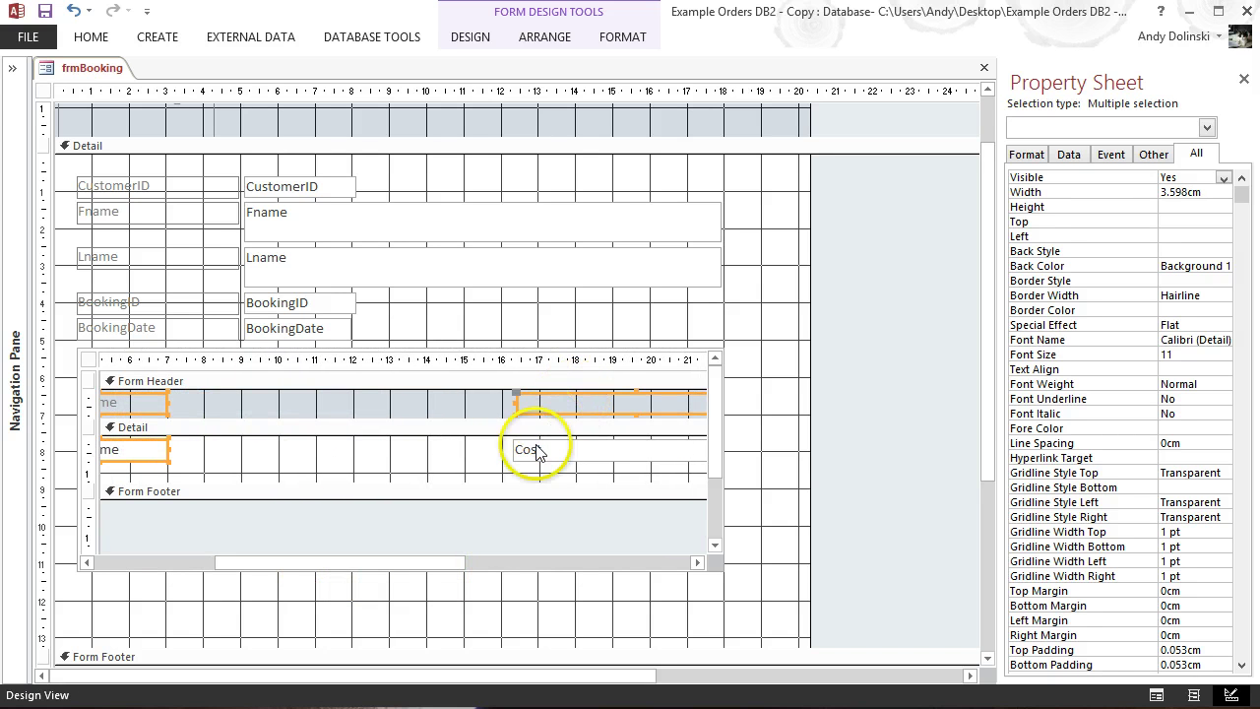
left_click(521, 450, "shift")
left_click_drag(597, 412, 258, 417)
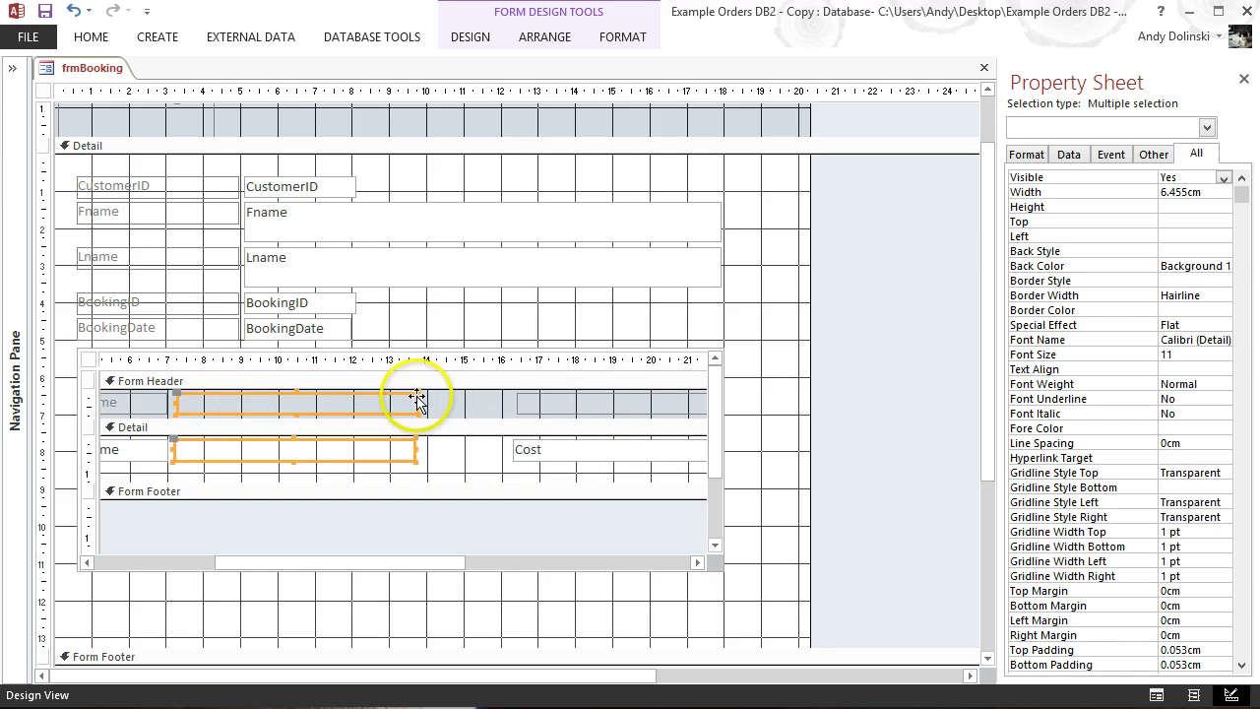
left_click_drag(421, 403, 268, 414)
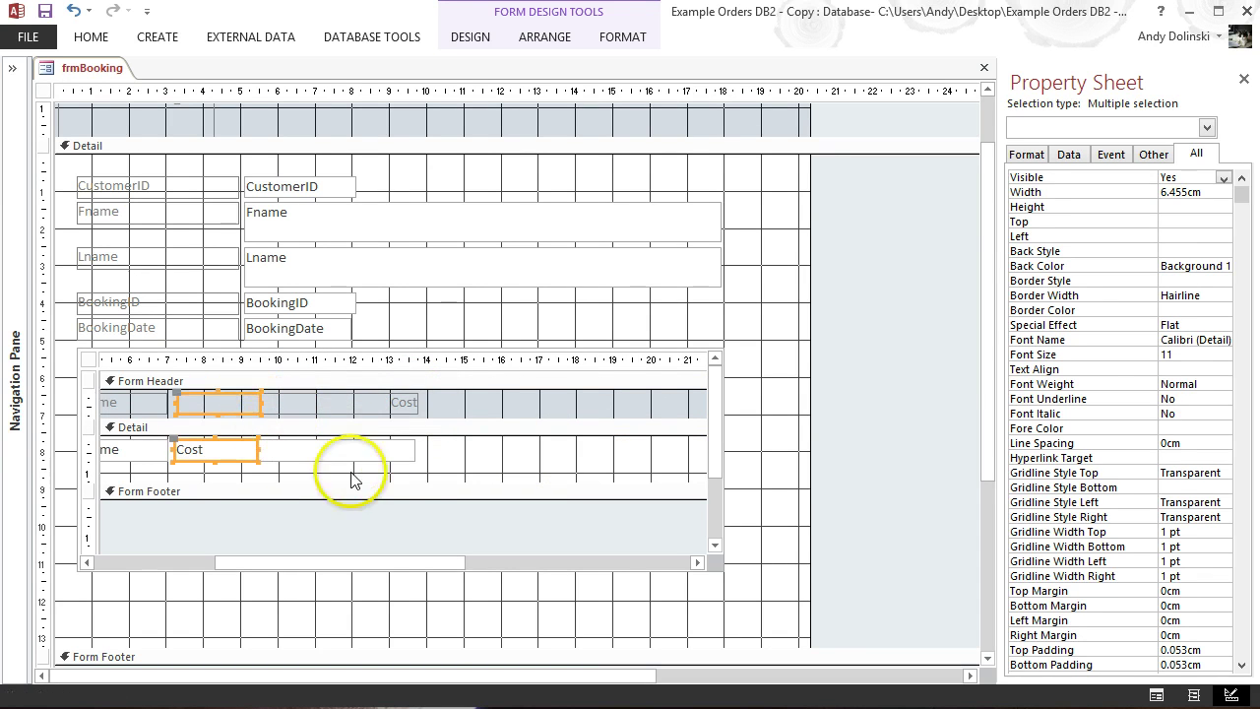
- Move the subform's Qnty label and text box together to sit just beside the Cost field
left_click_drag(362, 559, 512, 532)
left_click(554, 403)
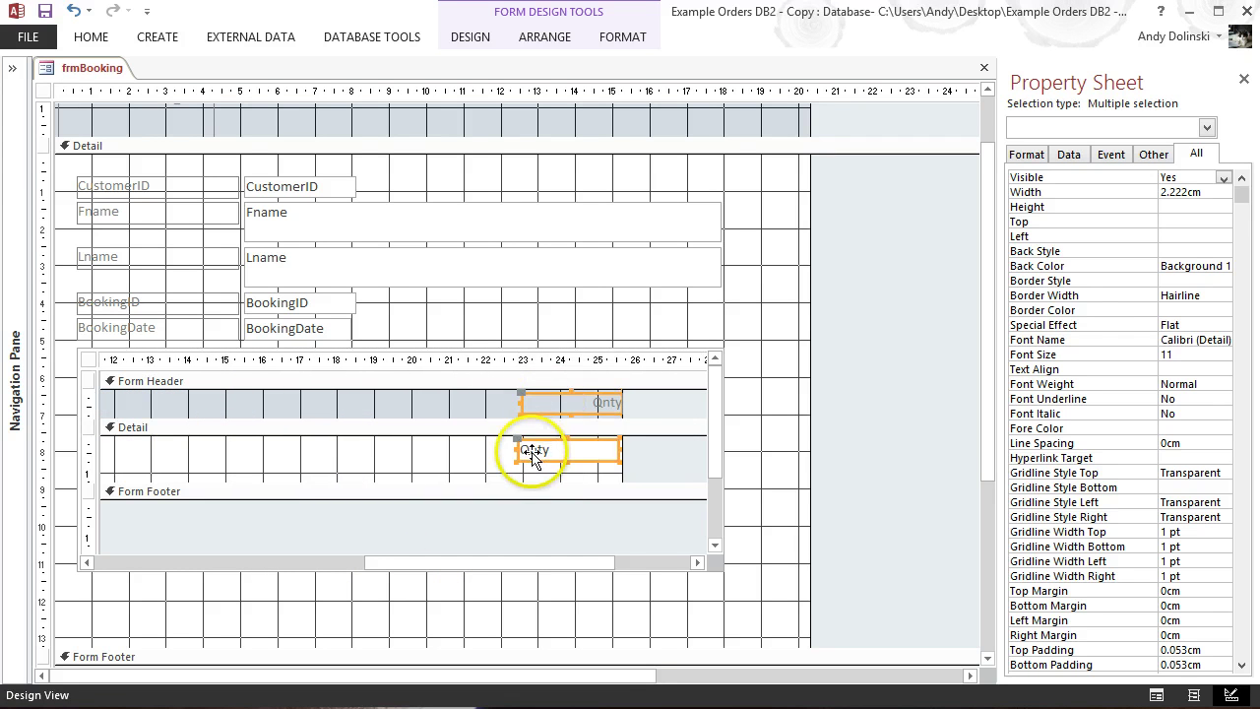
left_click(533, 453, "shift")
left_click_drag(554, 408, 293, 403)
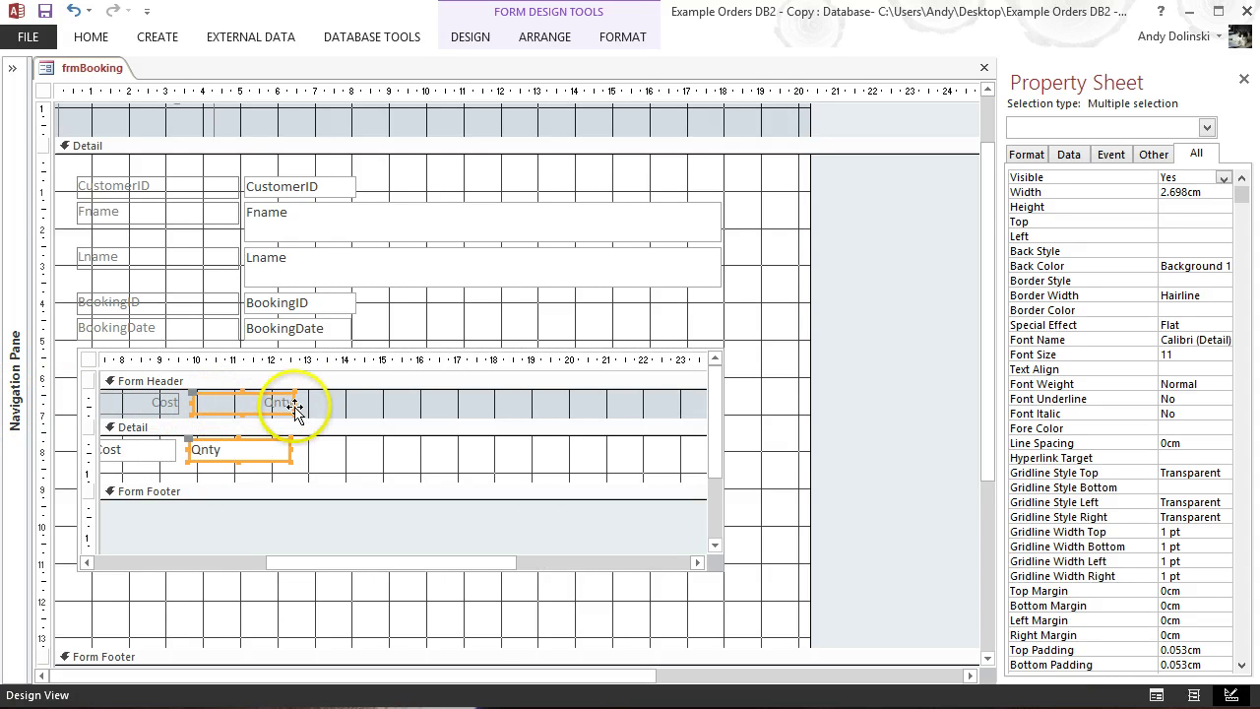
- In Form View, add a new product line to the booking with ProductID 3 and quantity 3
left_click(87, 36)
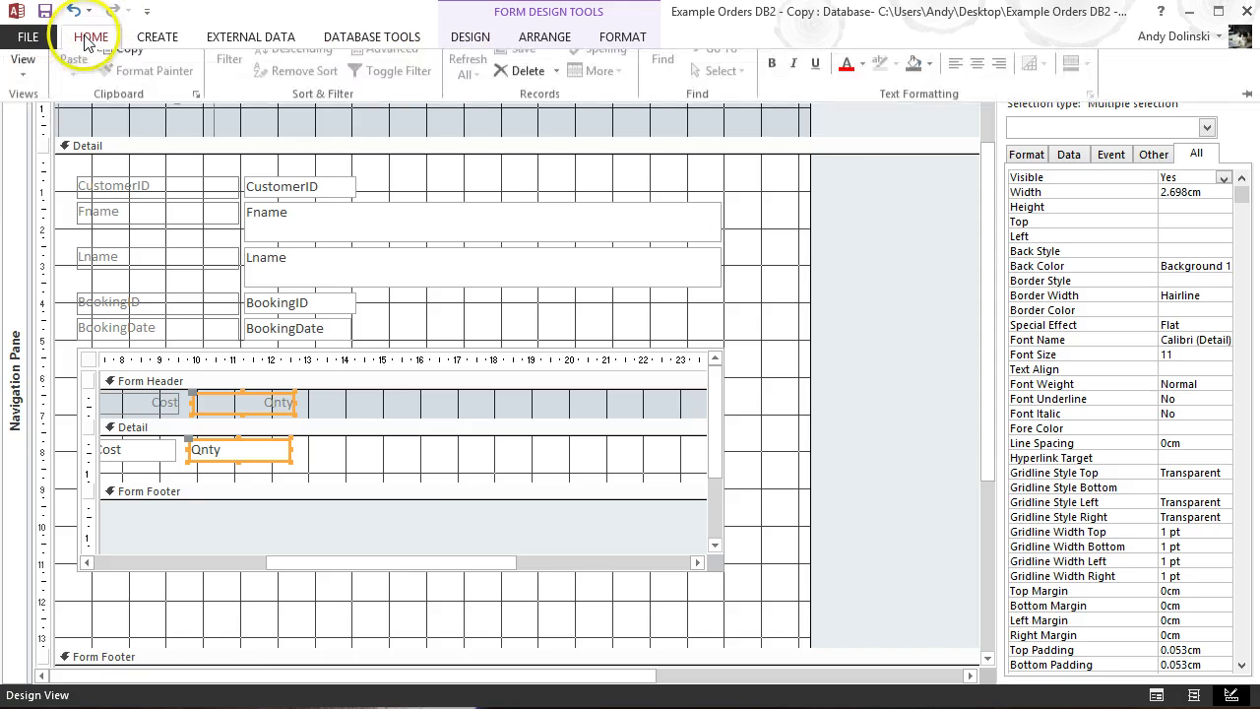
left_click(29, 79)
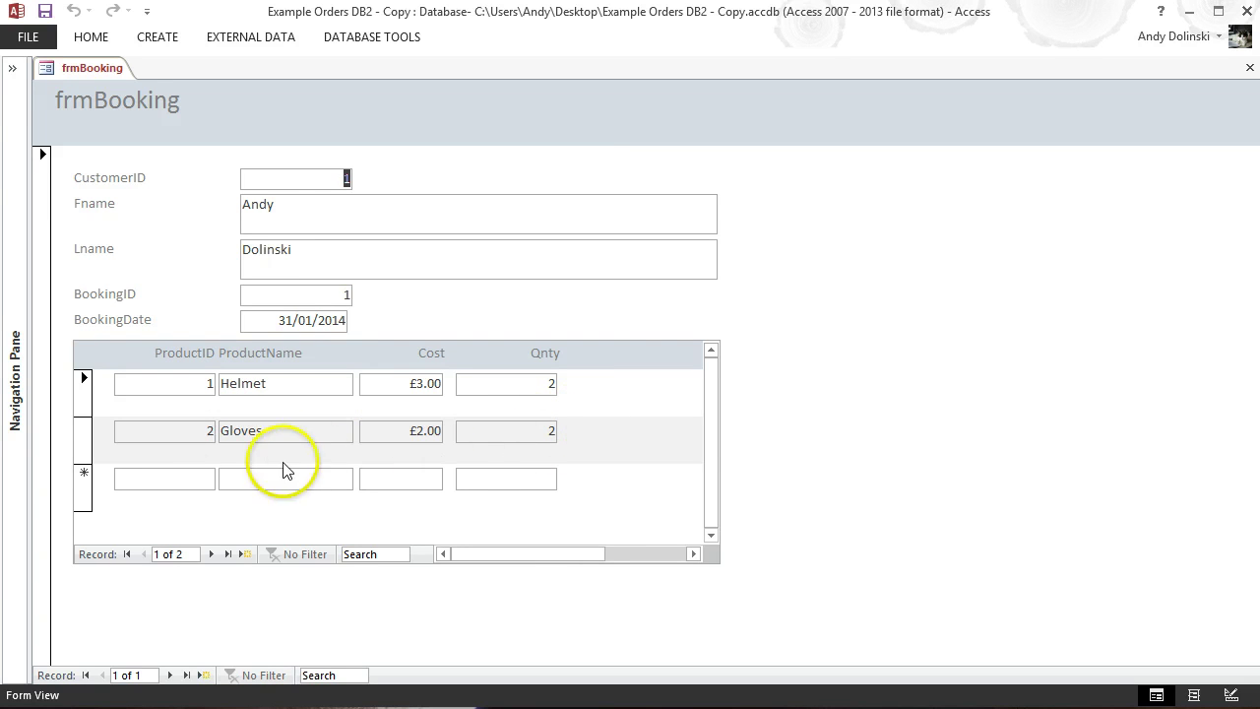
left_click(256, 477)
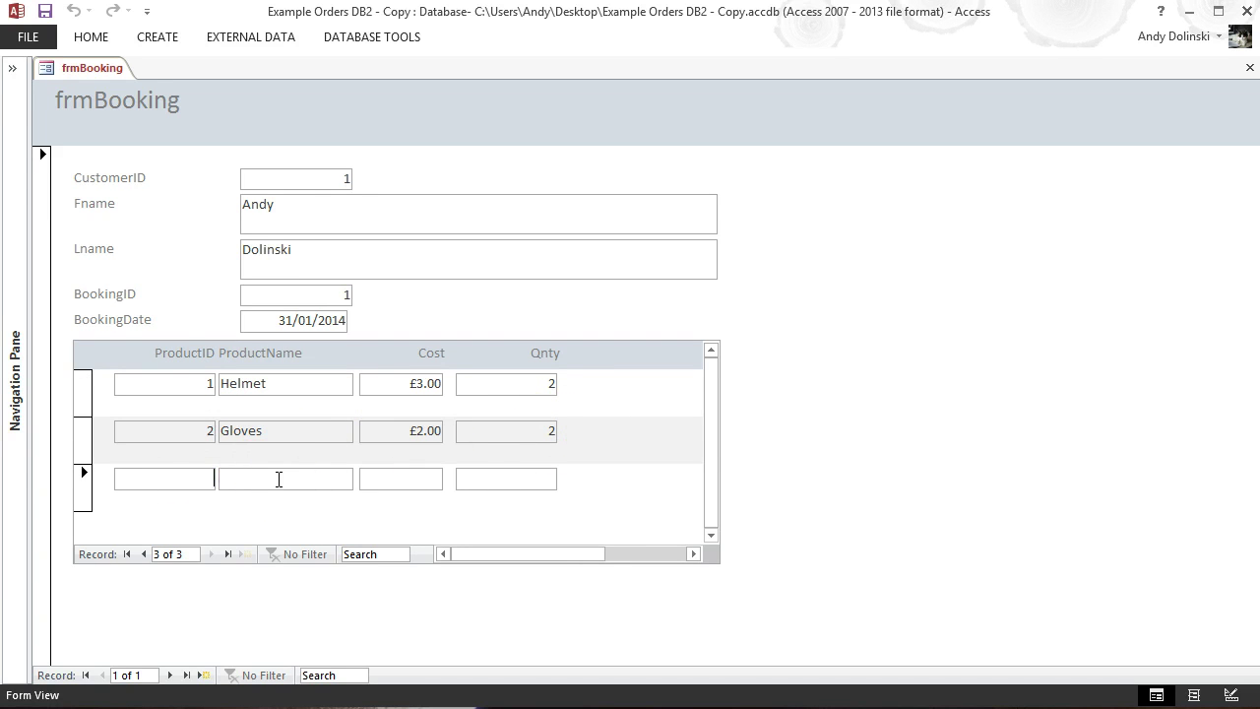
type("3")
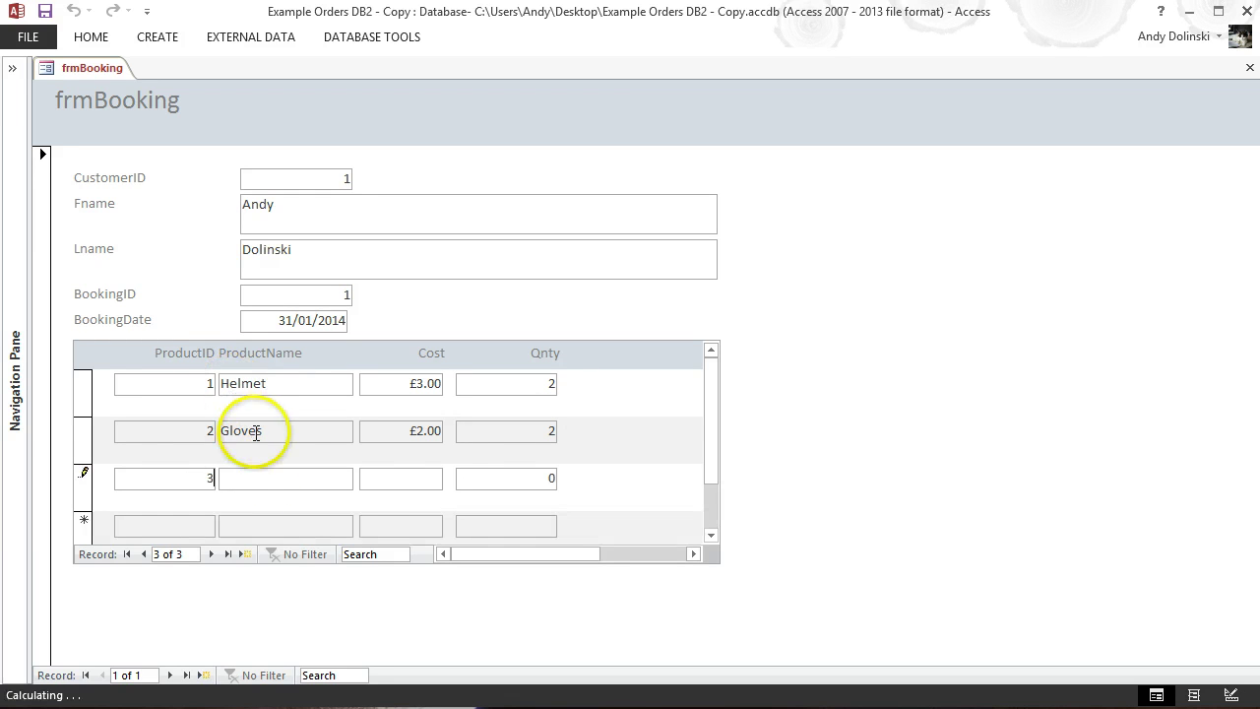
left_click(296, 479)
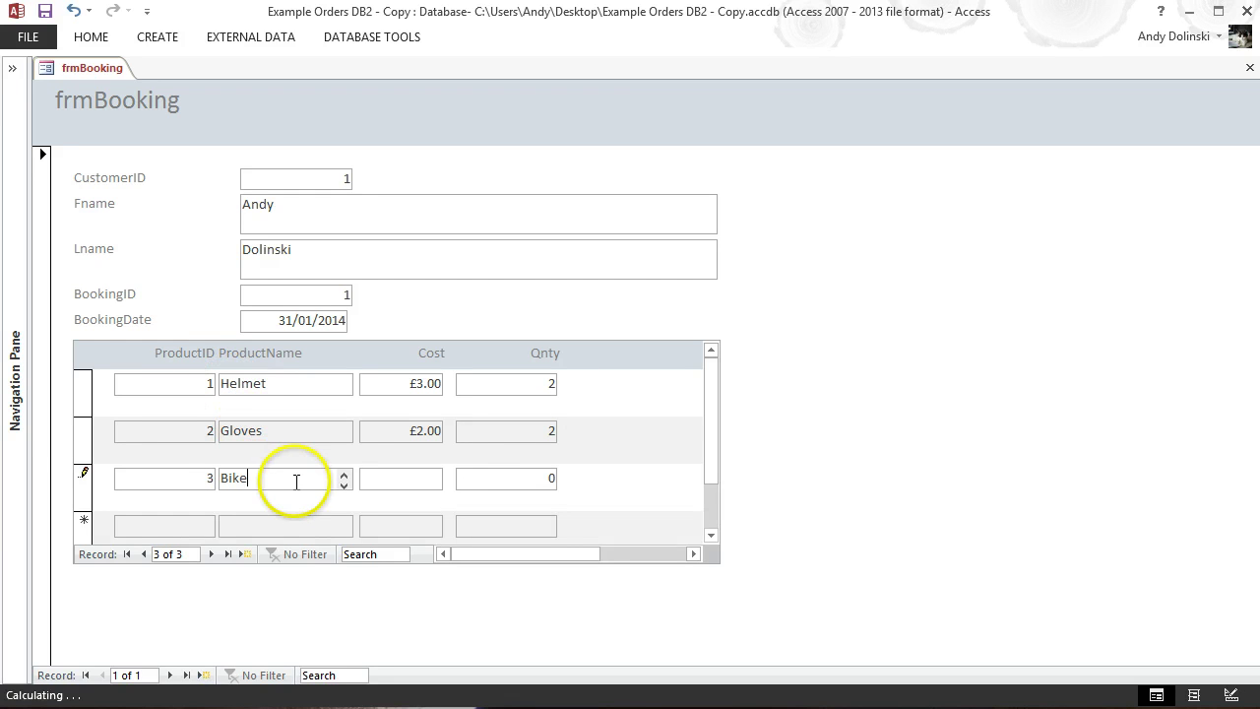
double_click(552, 479)
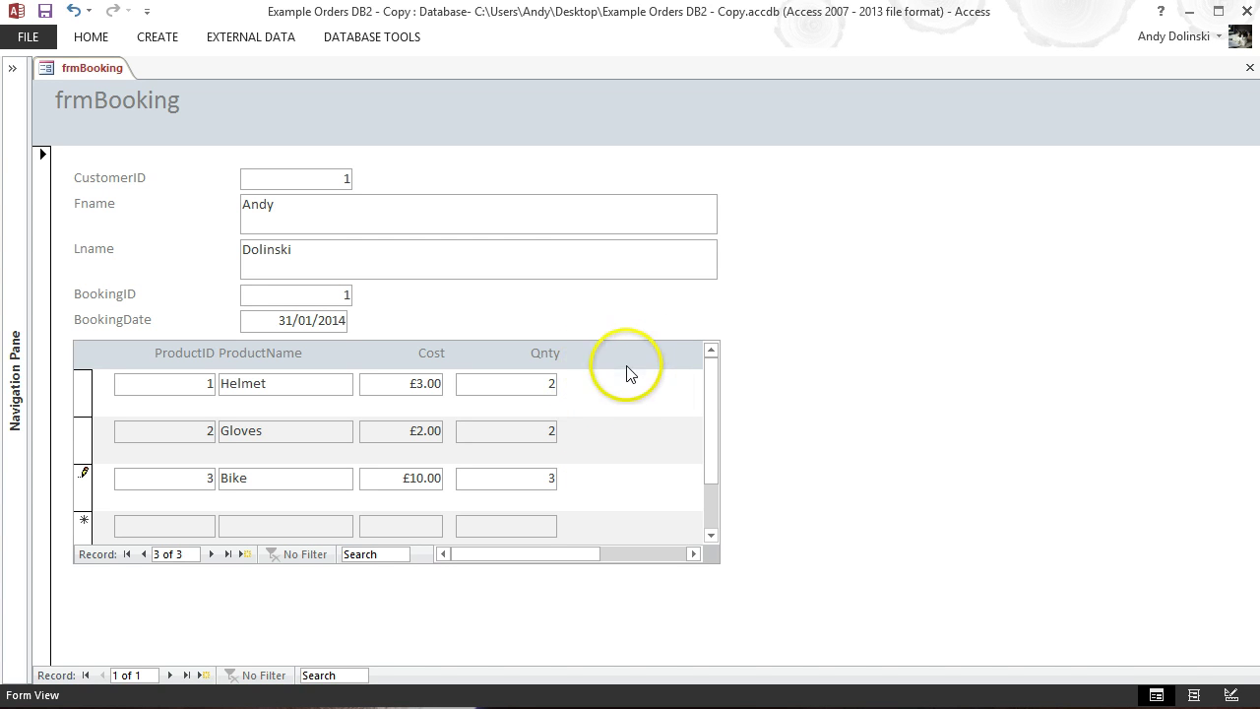
- Return to Design View and reduce the subform's Detail section to the height of its text boxes
left_click(88, 37)
left_click(21, 103)
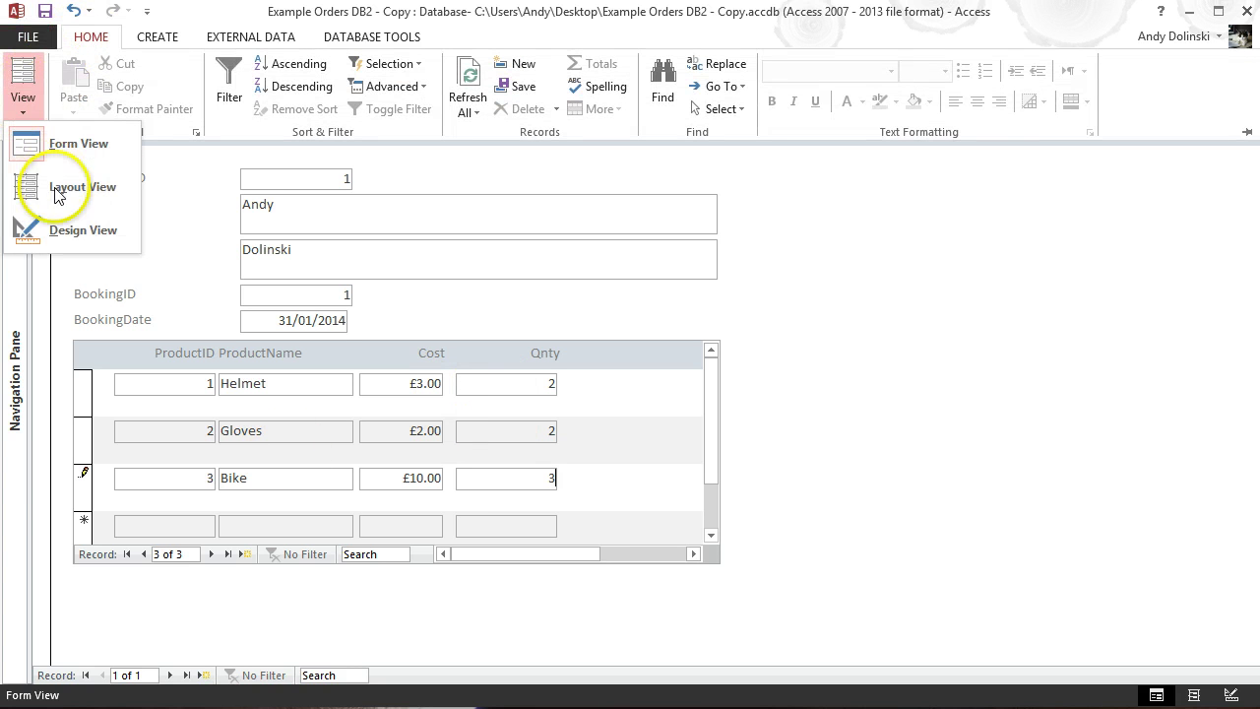
left_click(57, 229)
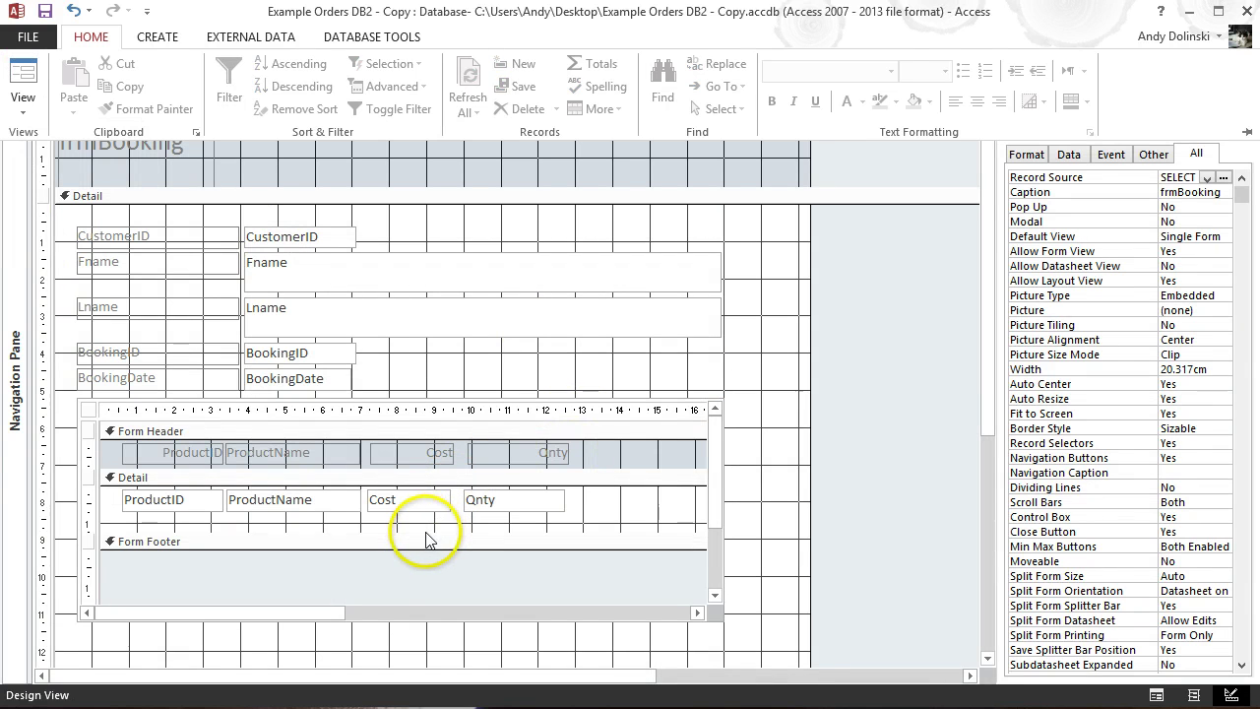
key("ctrl+F1")
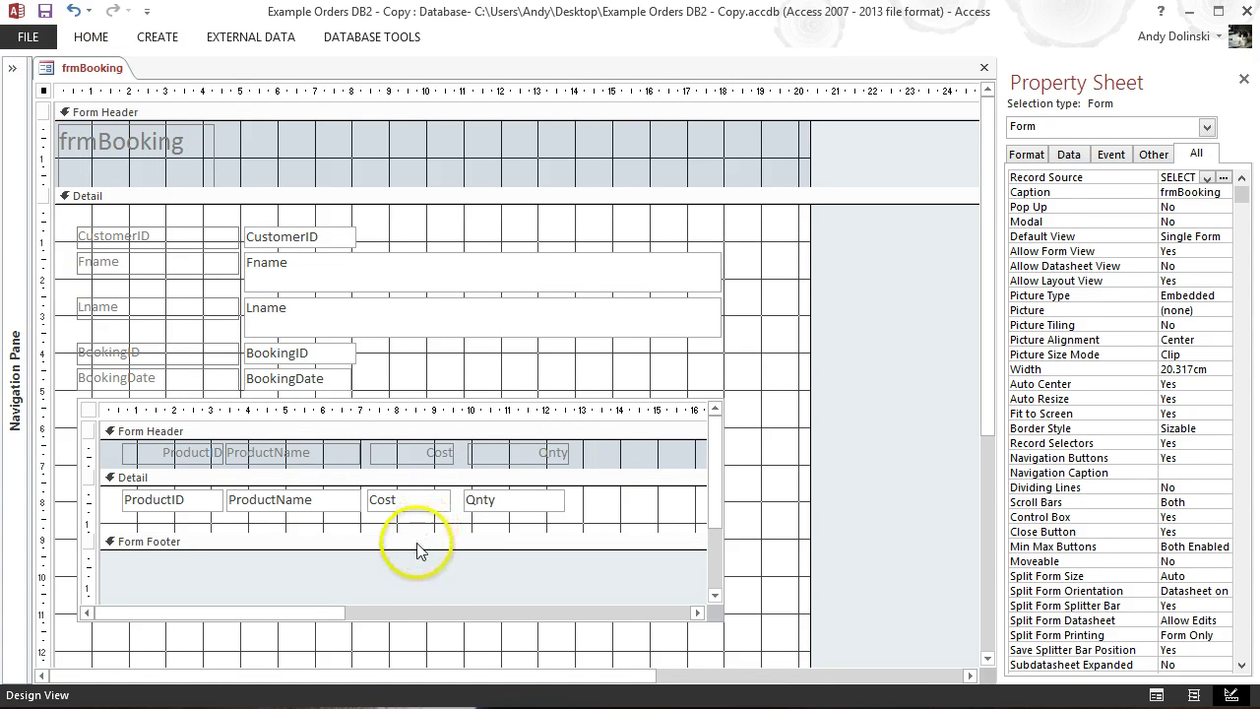
left_click(418, 538)
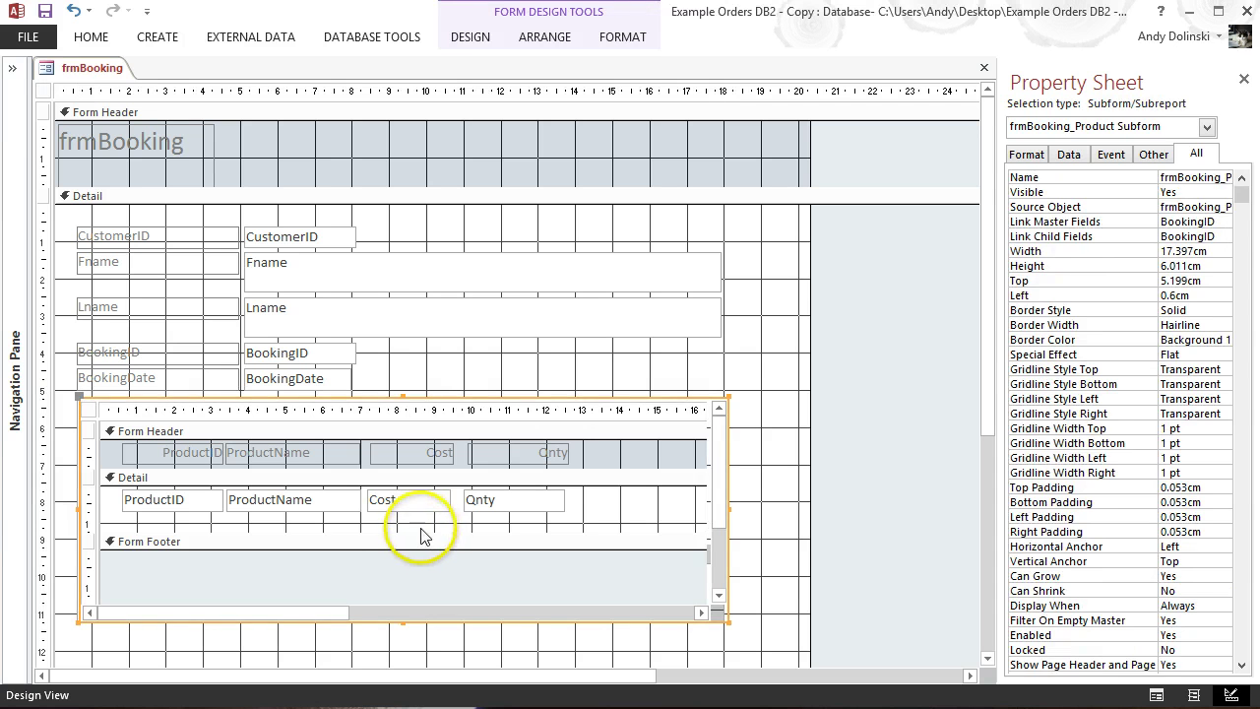
left_click(419, 532)
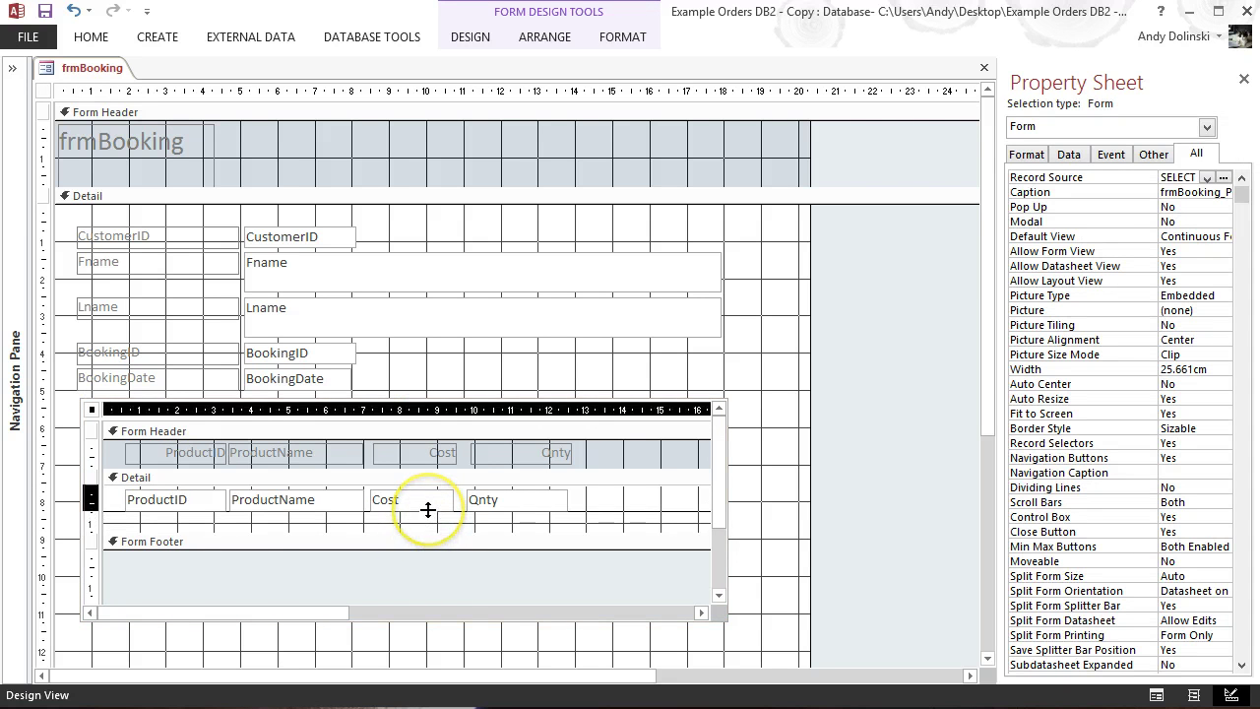
left_click_drag(428, 509, 428, 509)
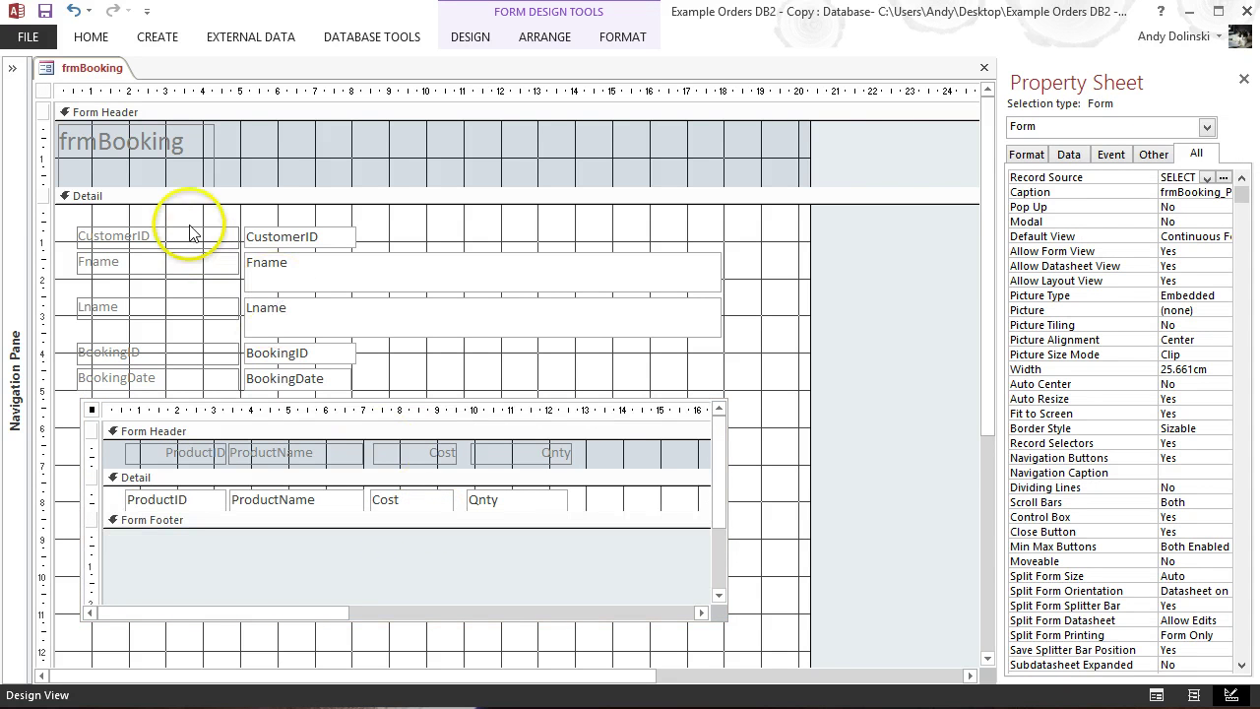
- Display the booking form in Form View to check the row spacing in the product subform
left_click(39, 37)
left_click(40, 33)
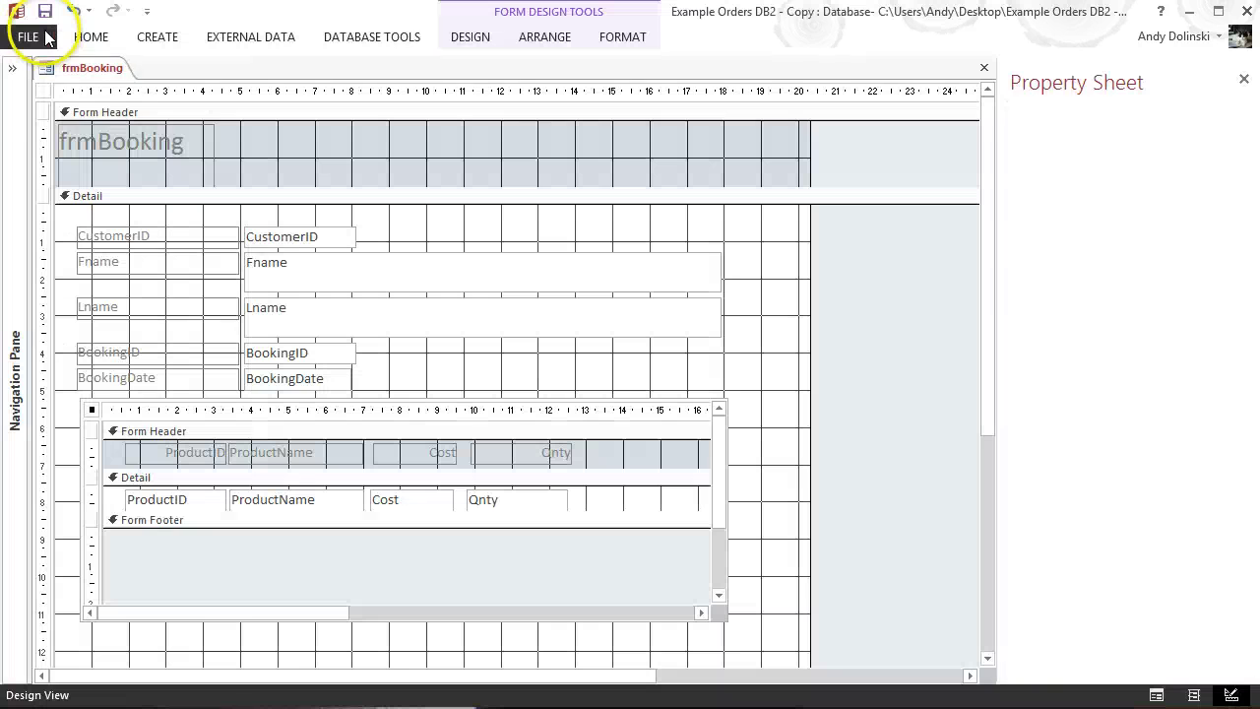
left_click(91, 44)
left_click(32, 93)
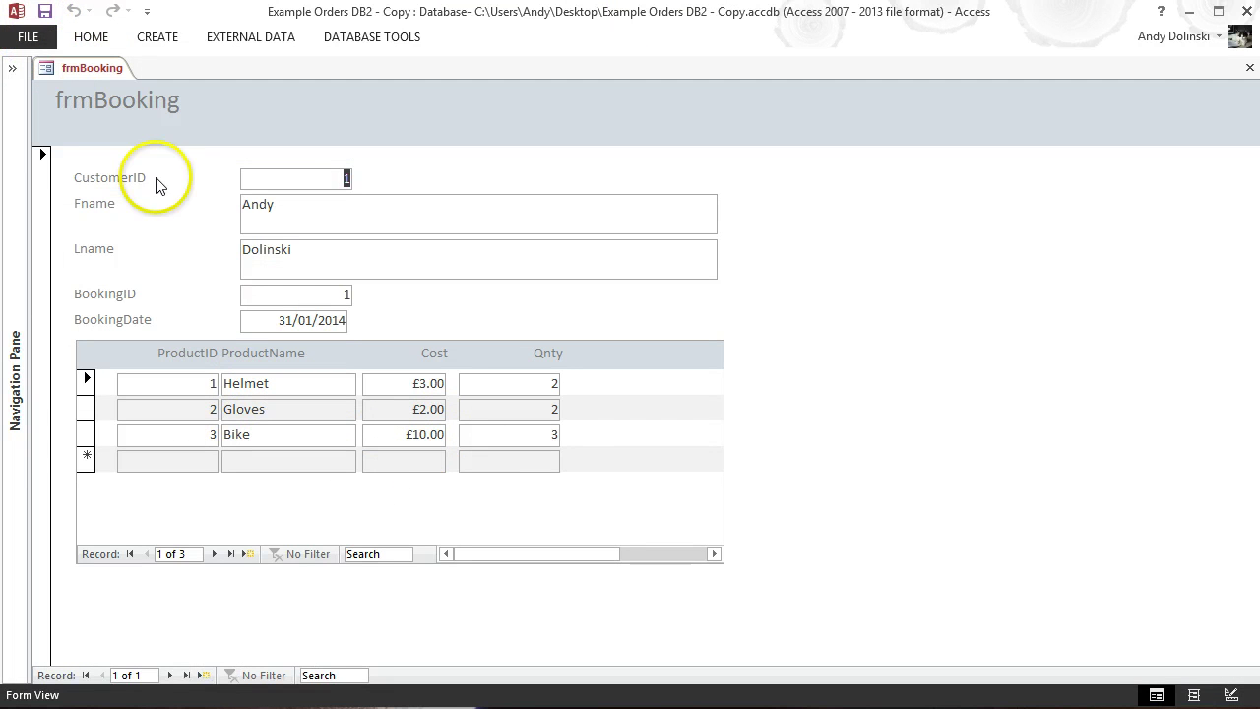
- Back in Design View, inspect the product subform's Record Source in the Query Builder and close it again
left_click(69, 40)
left_click(22, 103)
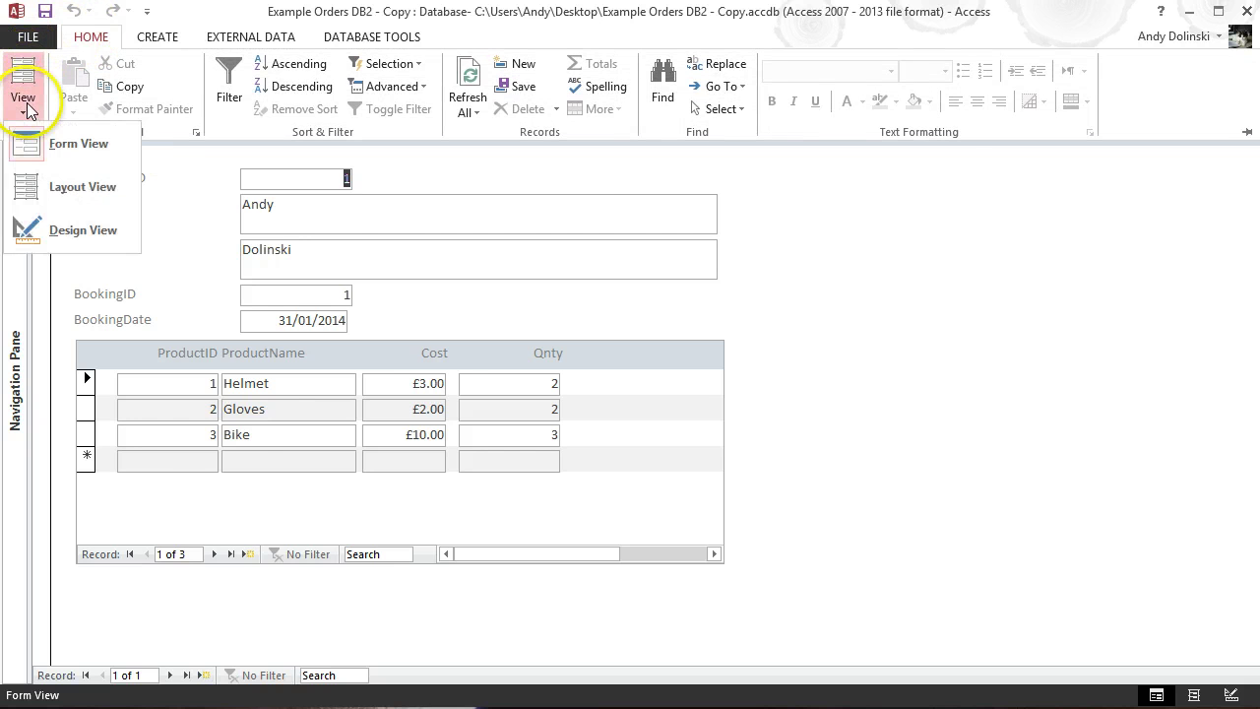
left_click(73, 228)
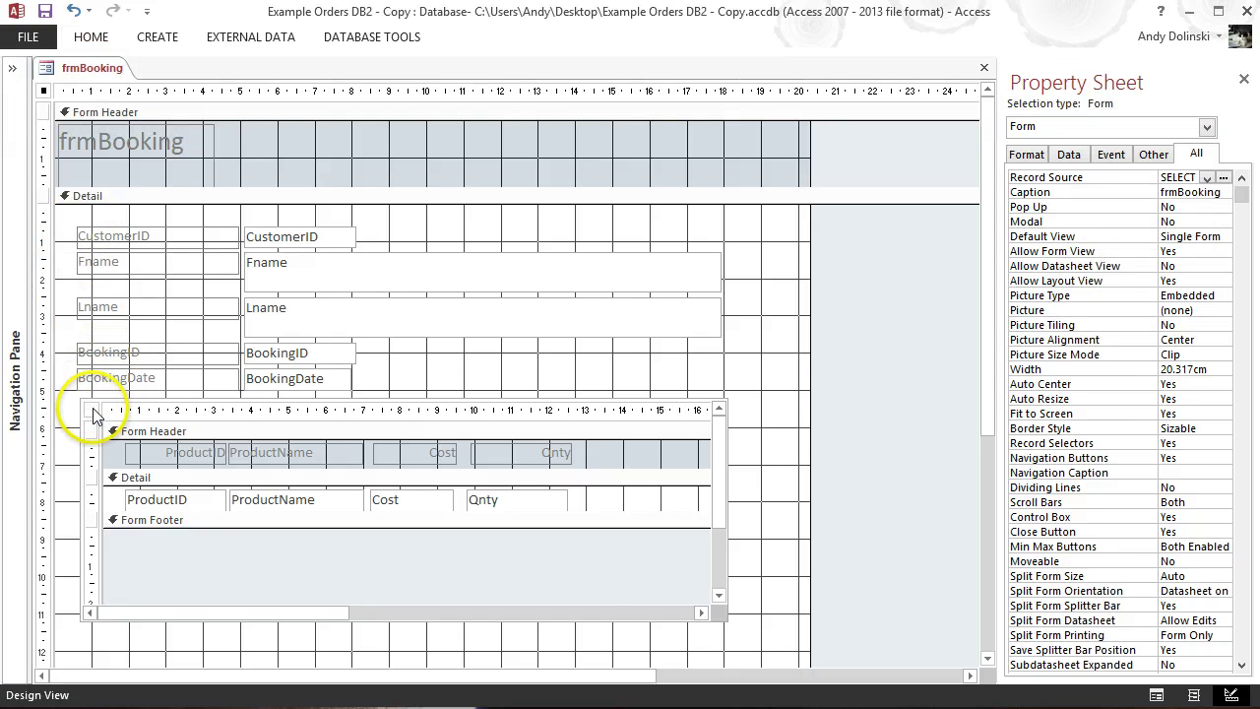
left_click(93, 413)
left_click(92, 412)
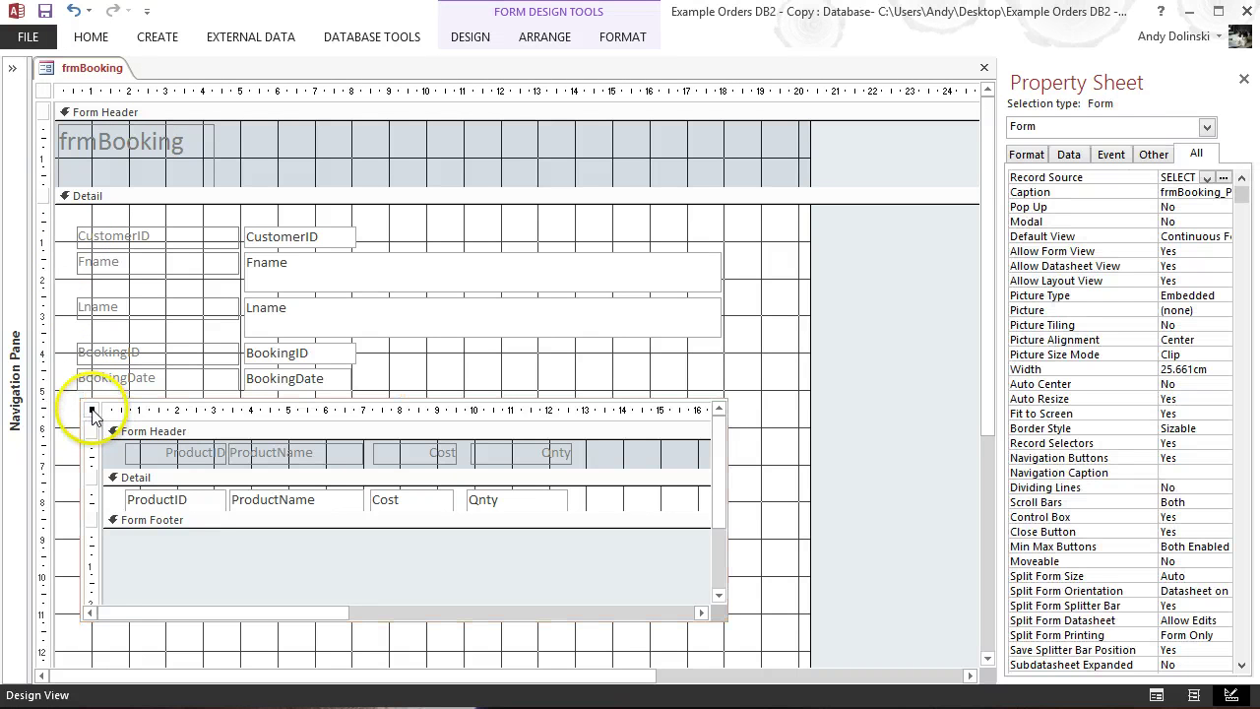
left_click(1223, 178)
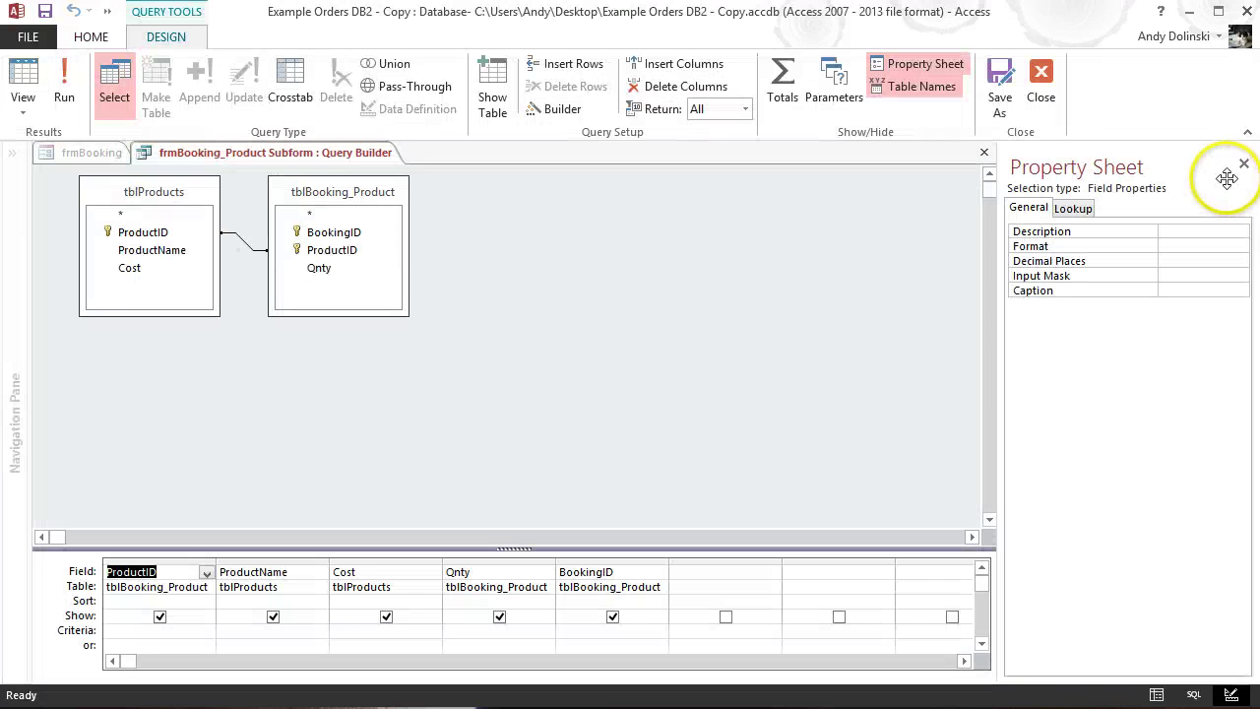
left_click(1040, 84)
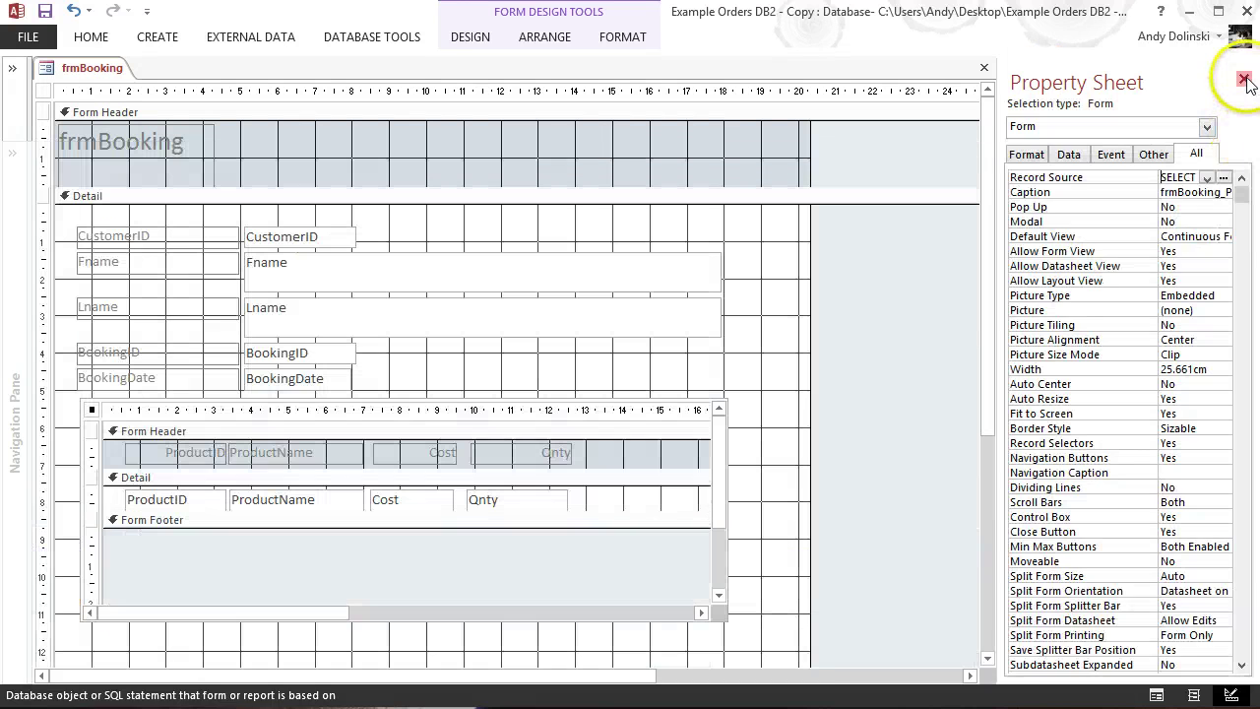
- Close and redisplay the Property Sheet, and open the product subform's Record Source in the Query Builder
left_click(1246, 81)
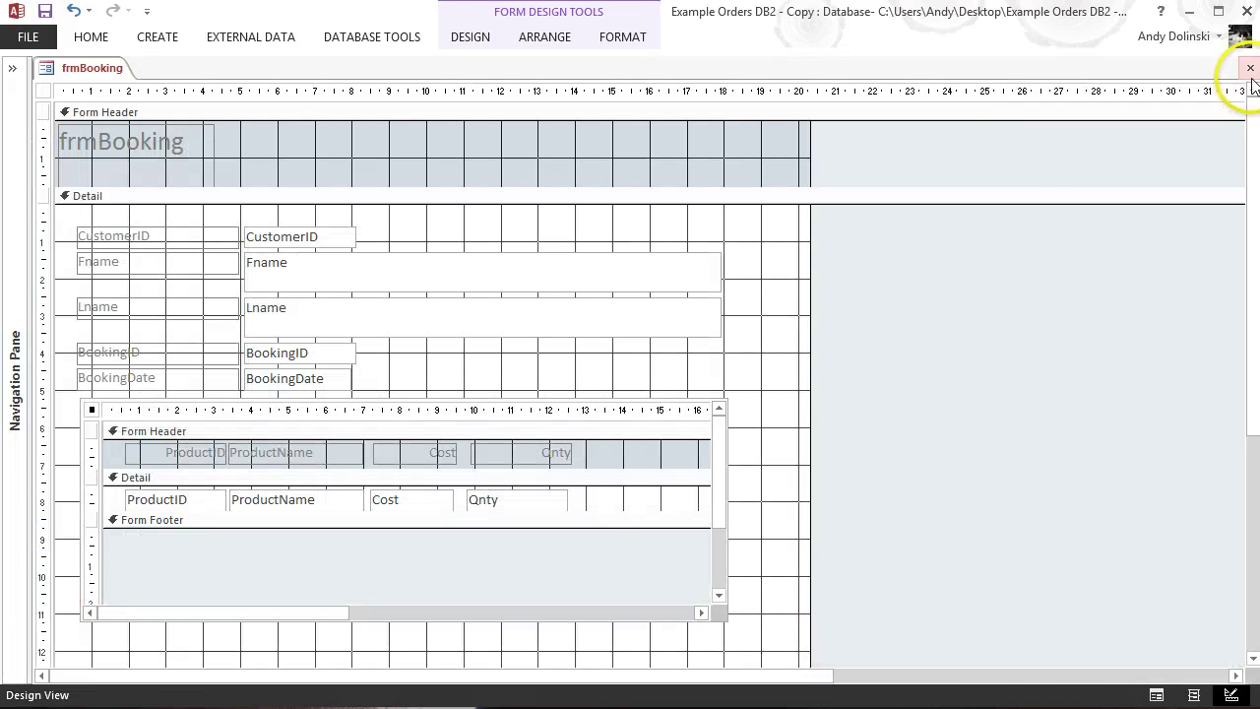
left_click(468, 42)
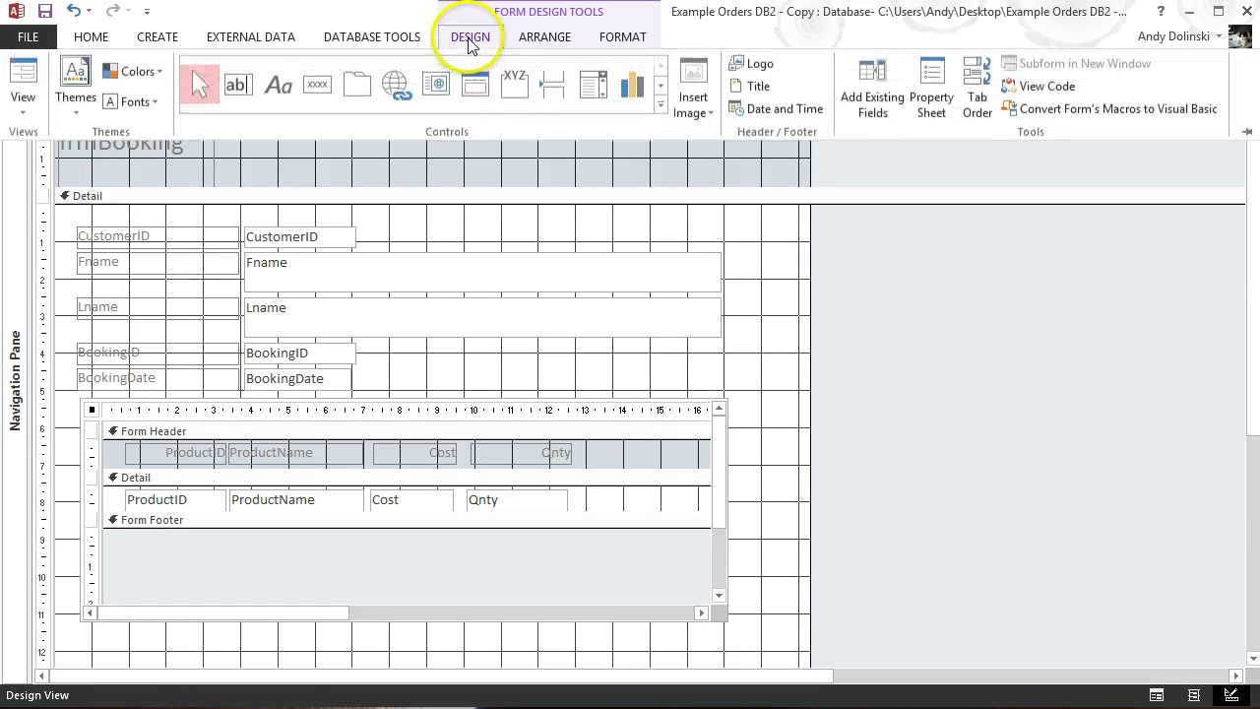
left_click(470, 46)
double_click(477, 49)
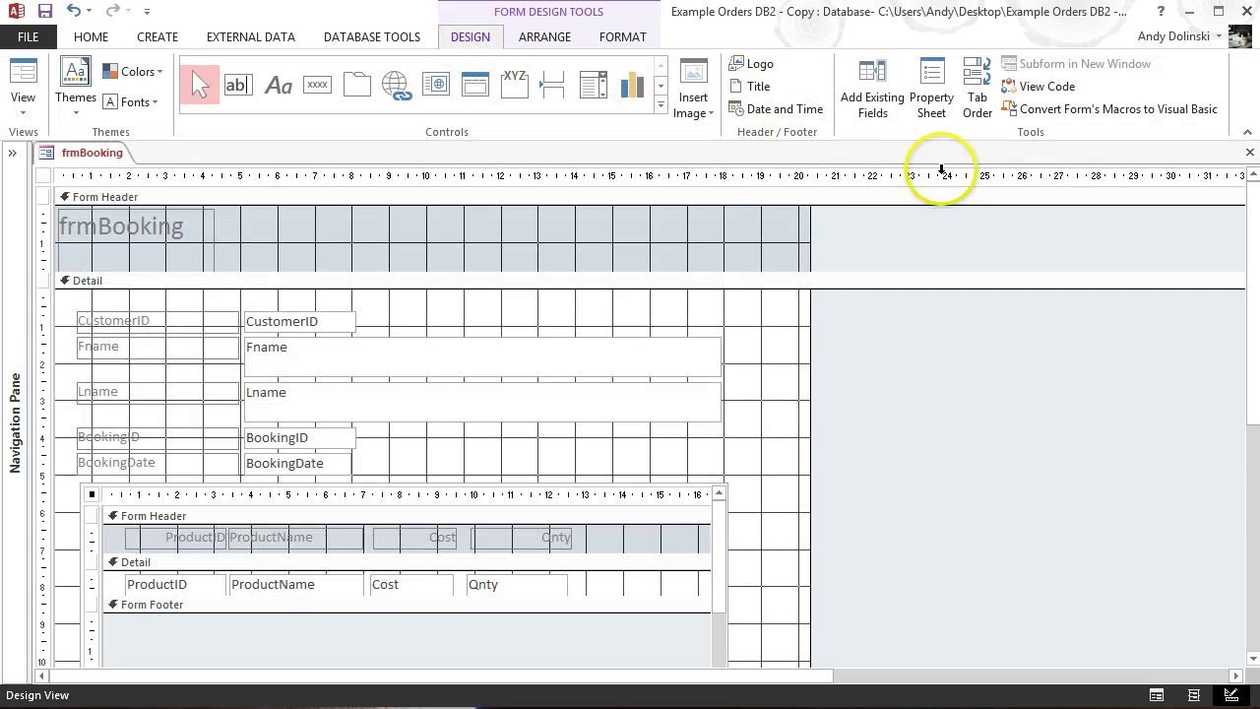
left_click(931, 104)
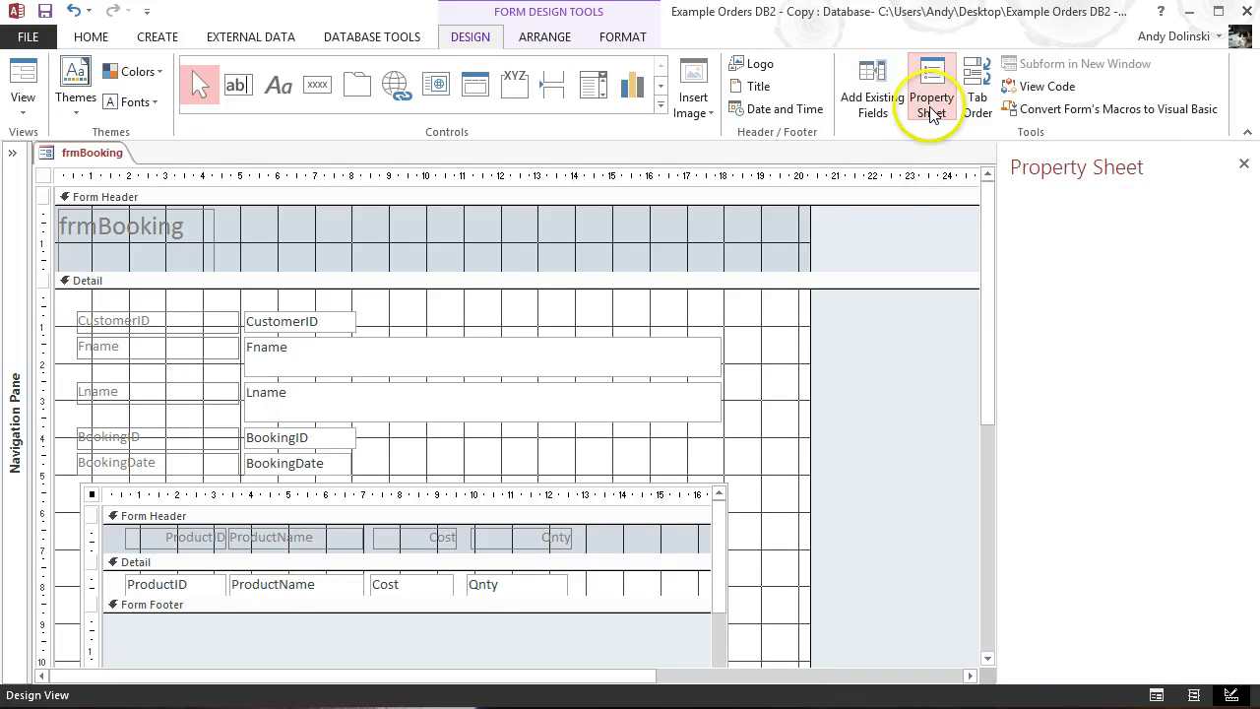
left_click(1199, 237)
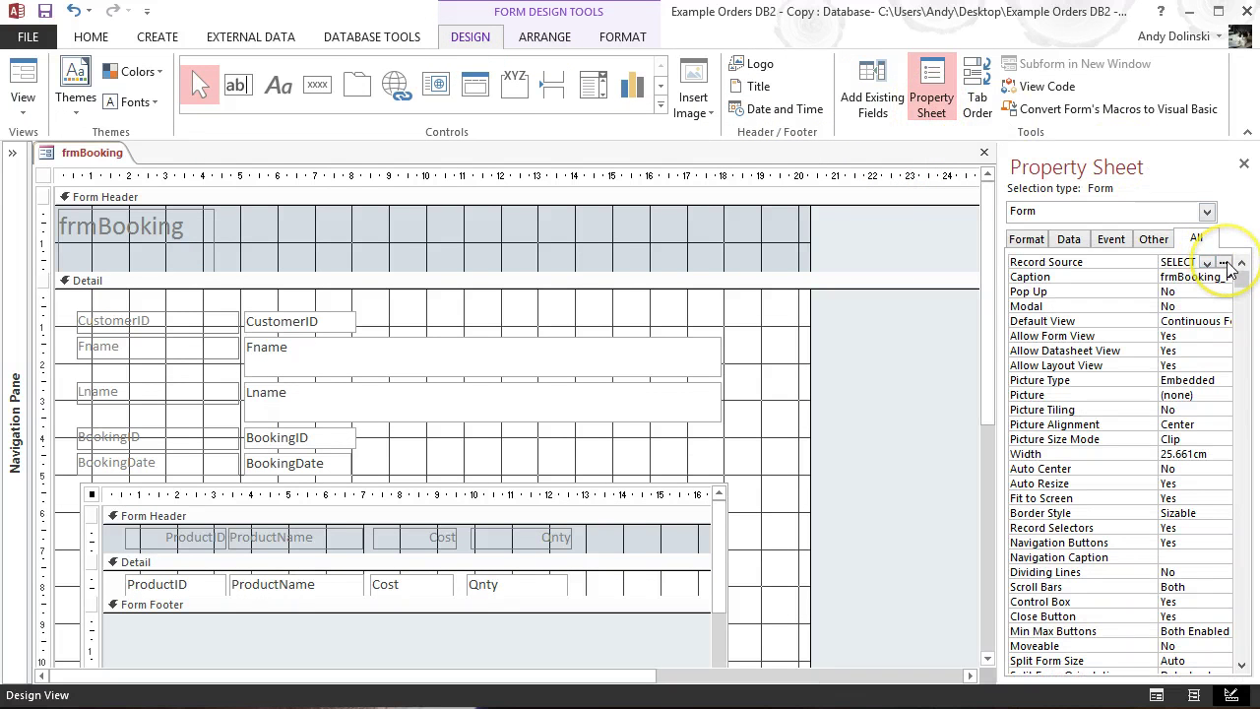
left_click(1224, 263)
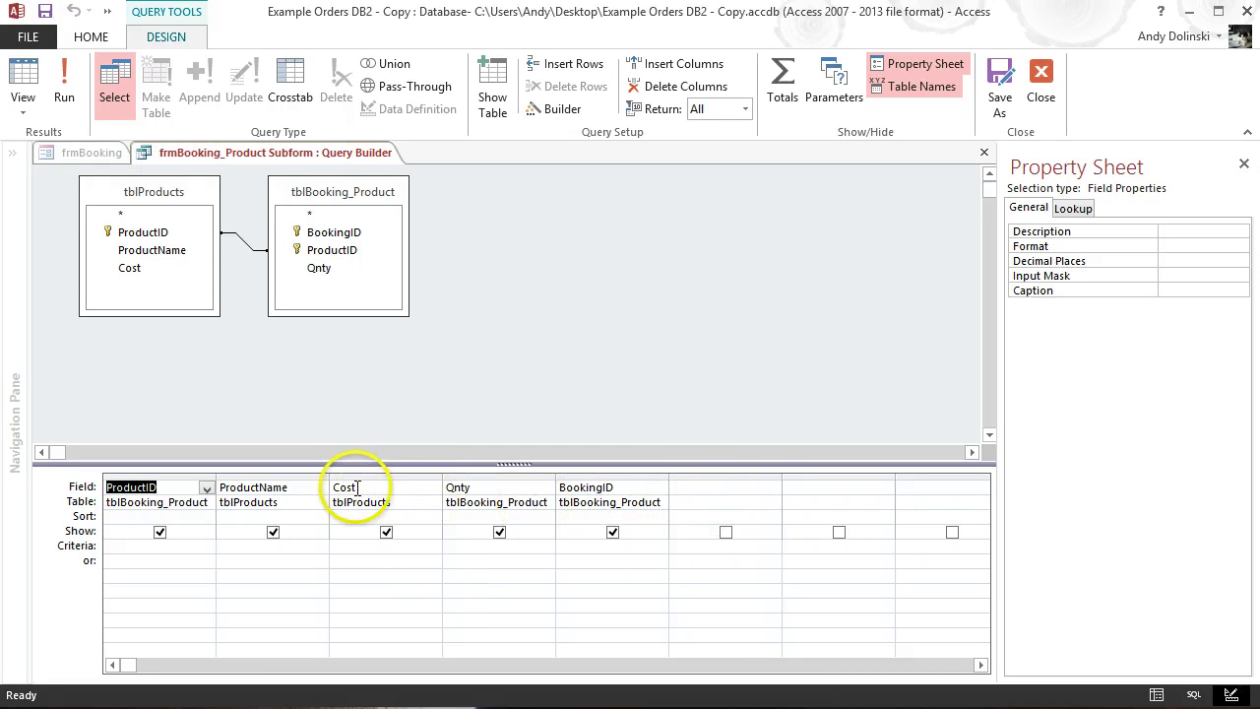
- Add the calculated field subtotal: [Cost]*[Qnty] to the query grid after BookingID, widening its column to fit
left_click(743, 489)
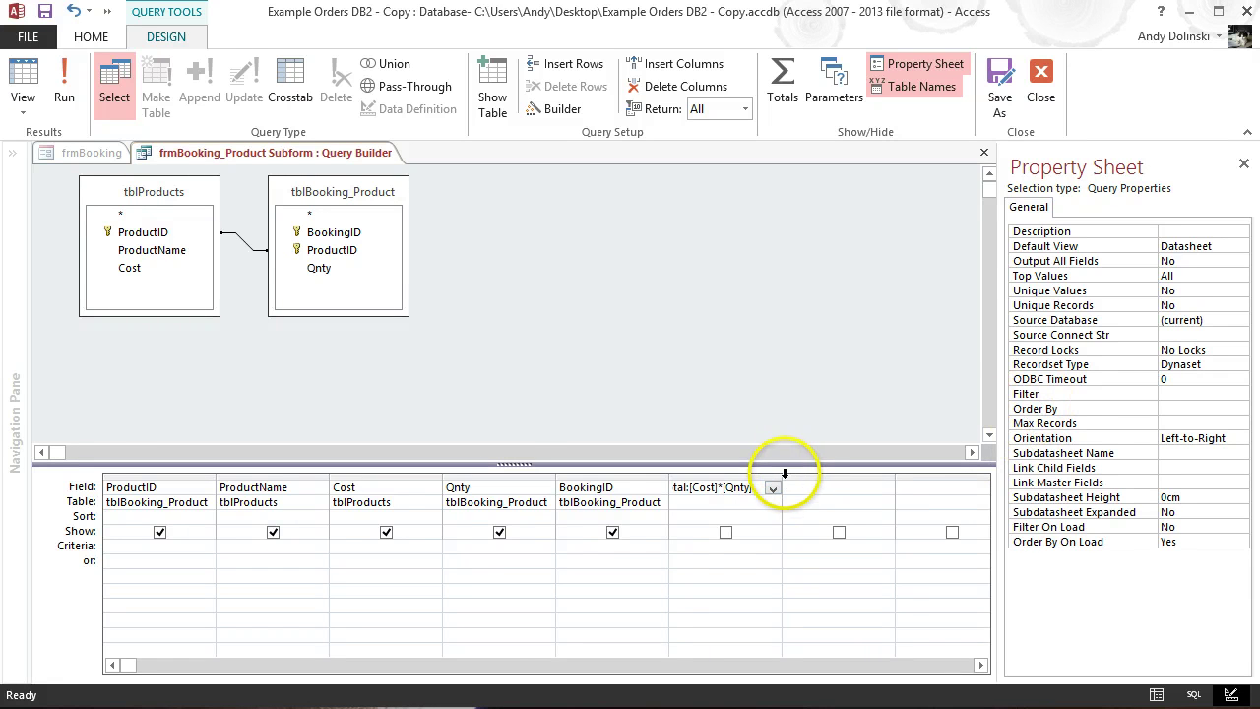
left_click_drag(783, 475, 820, 475)
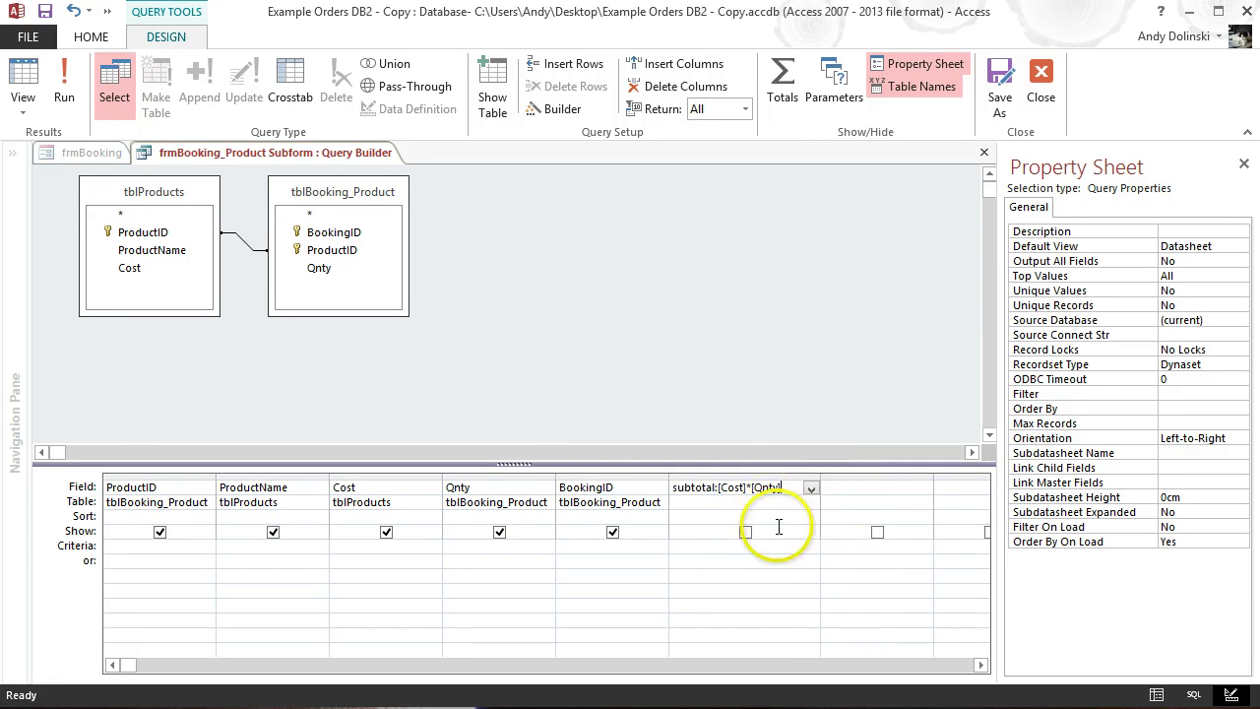
left_click(790, 558)
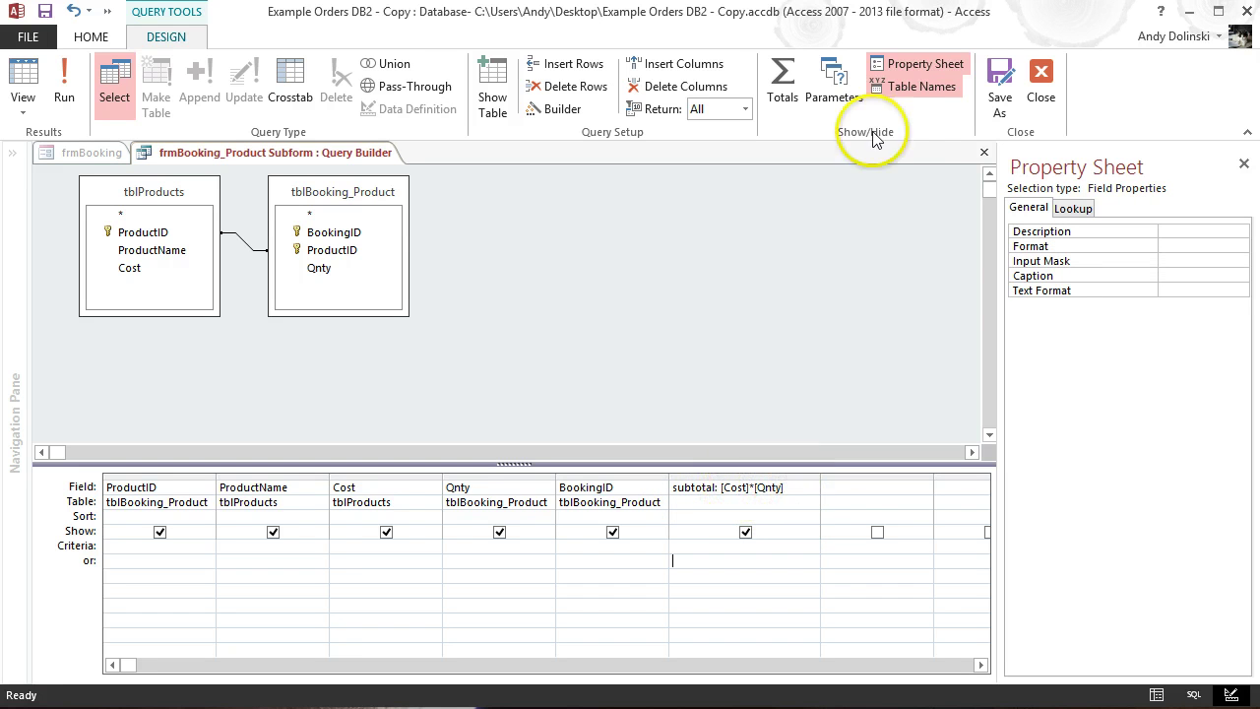
- Save the query as qrySubFormBooking and close the Query Builder, saving the changes and updating the subform's Record Source
left_click(1001, 108)
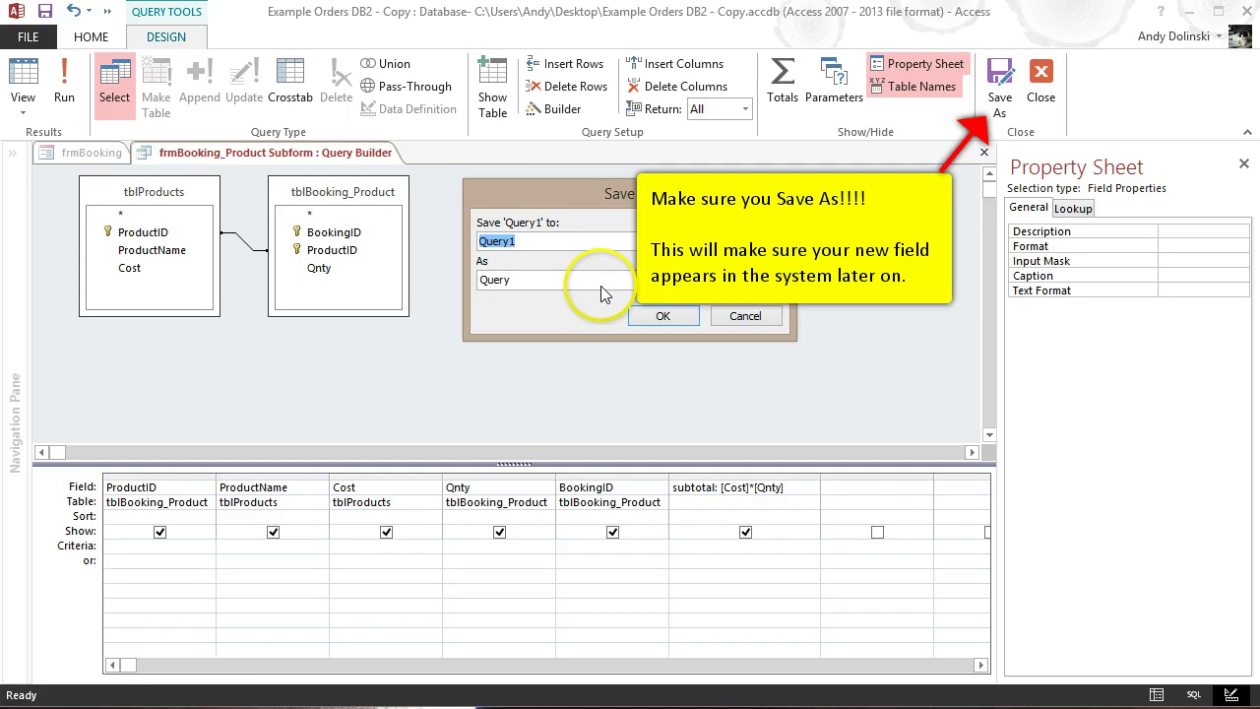
type("qry")
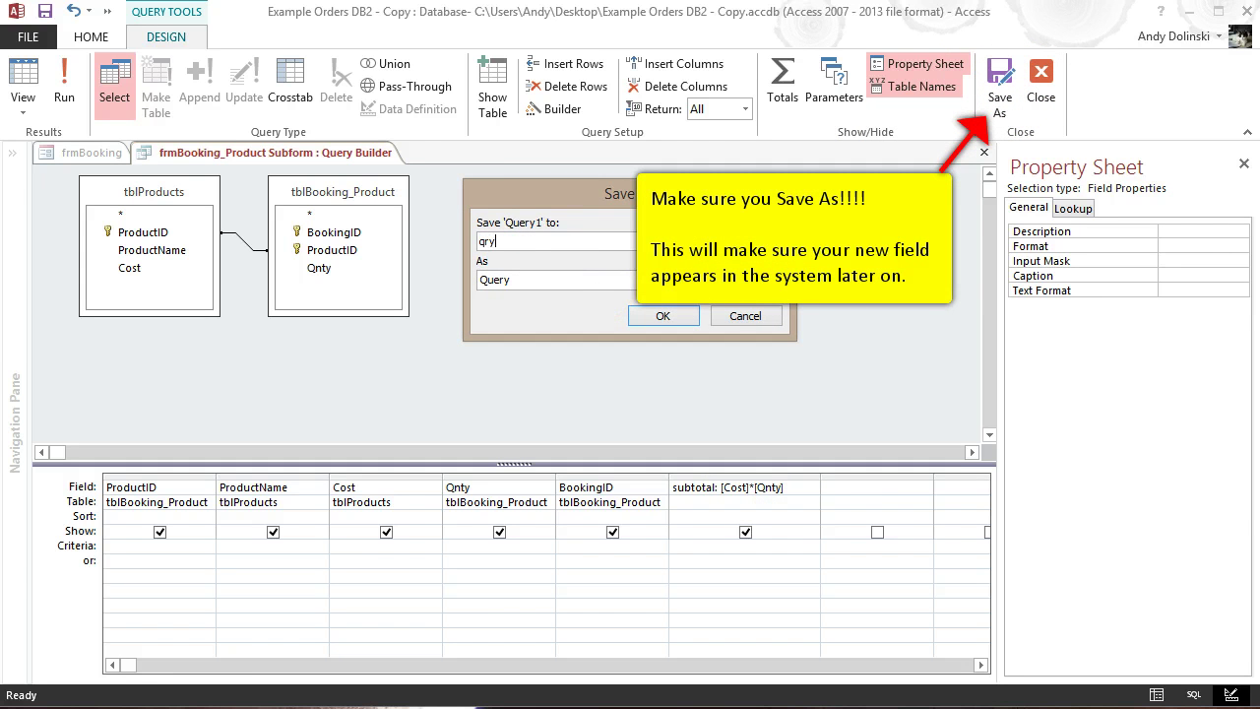
type("SubFormBooking")
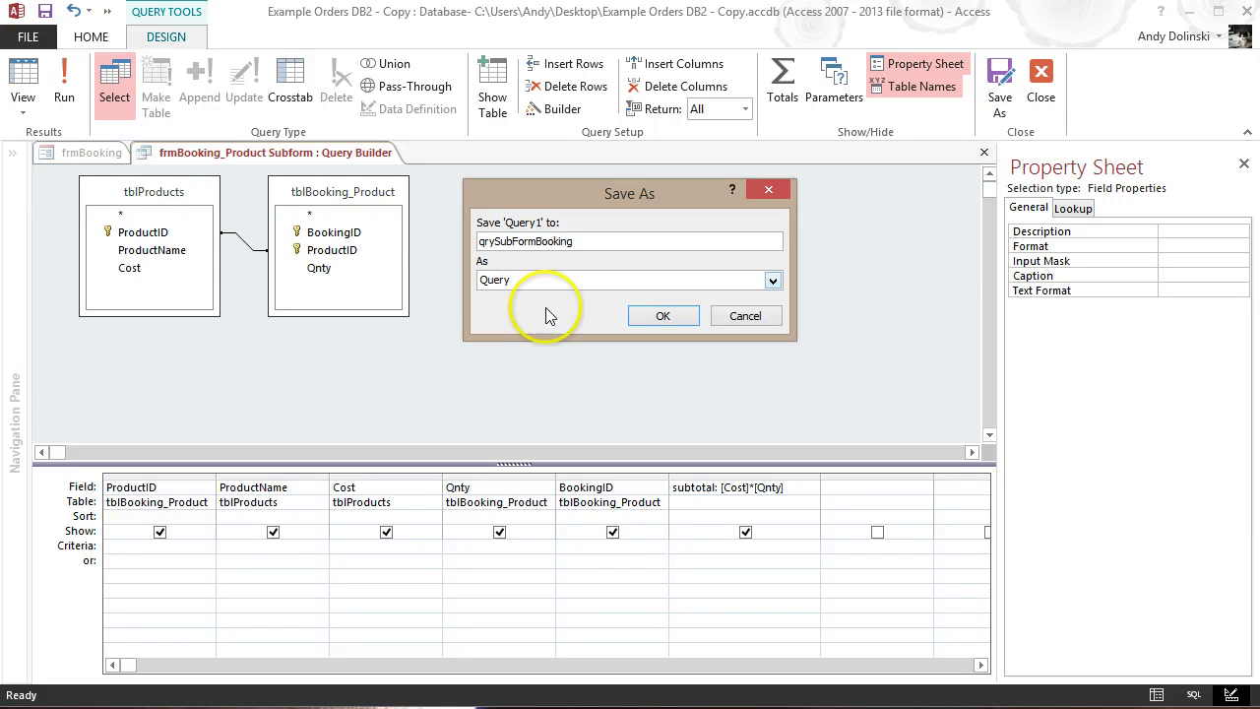
left_click(666, 316)
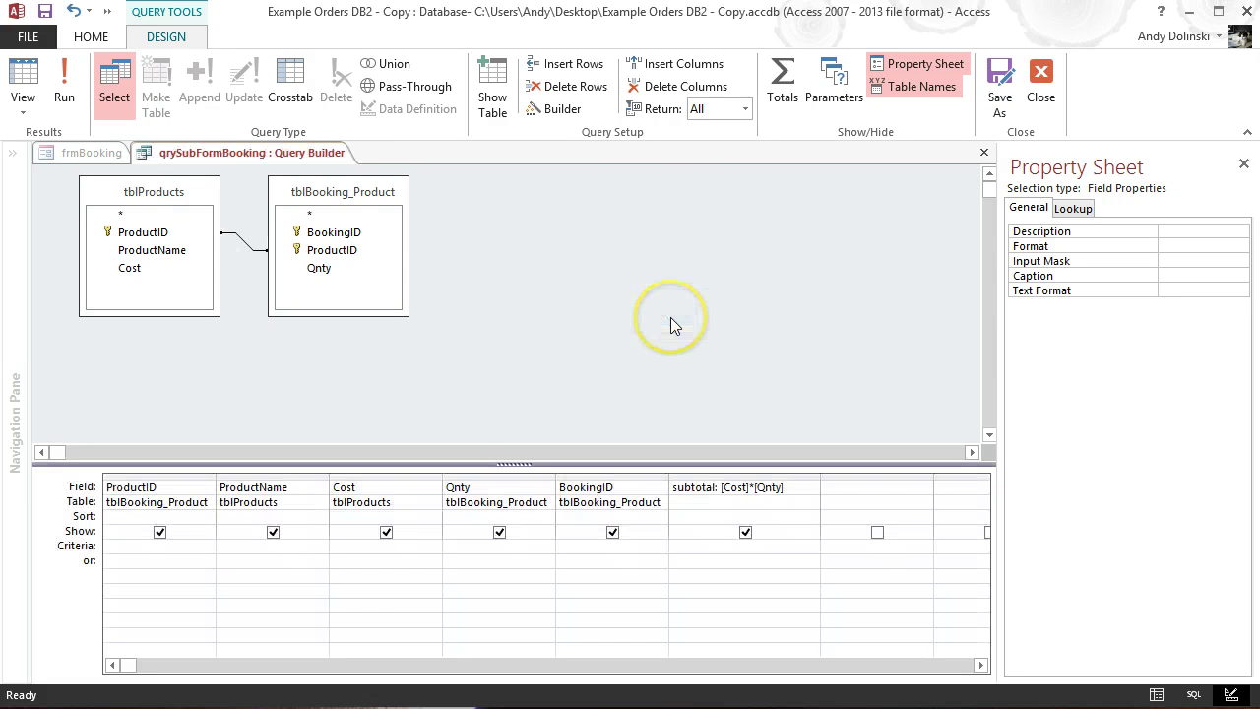
left_click(1041, 84)
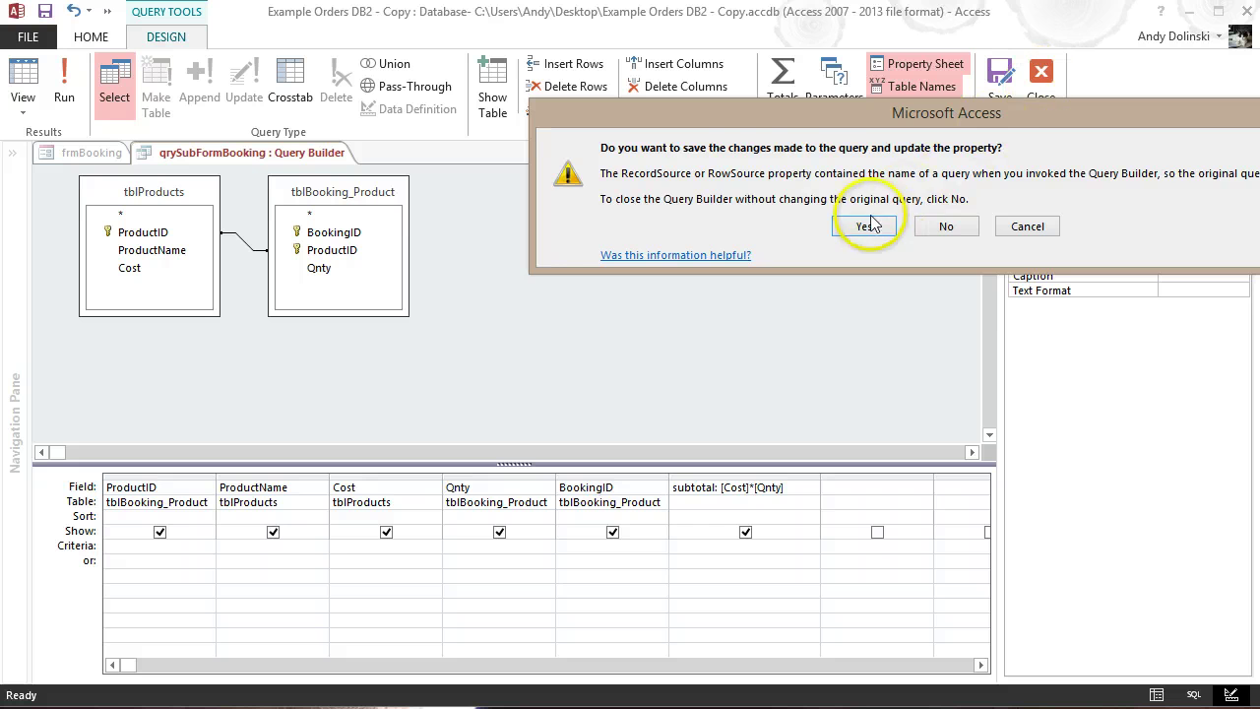
left_click_drag(898, 116, 694, 174)
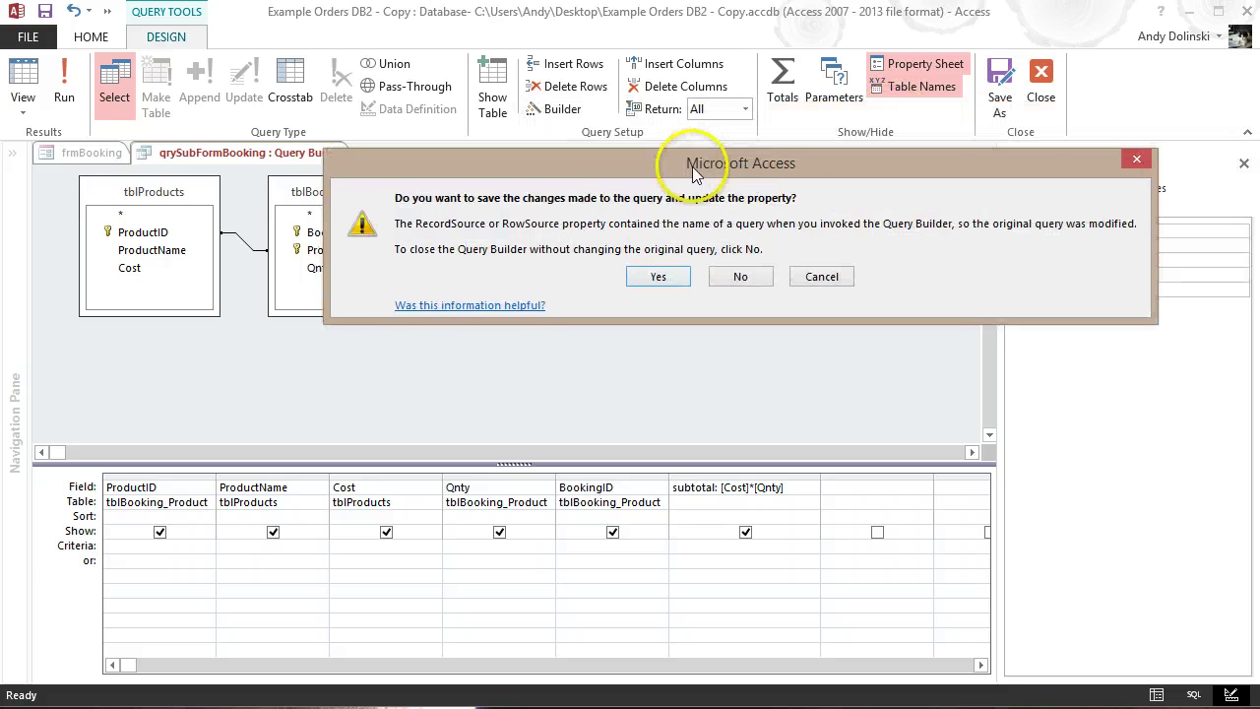
left_click(658, 280)
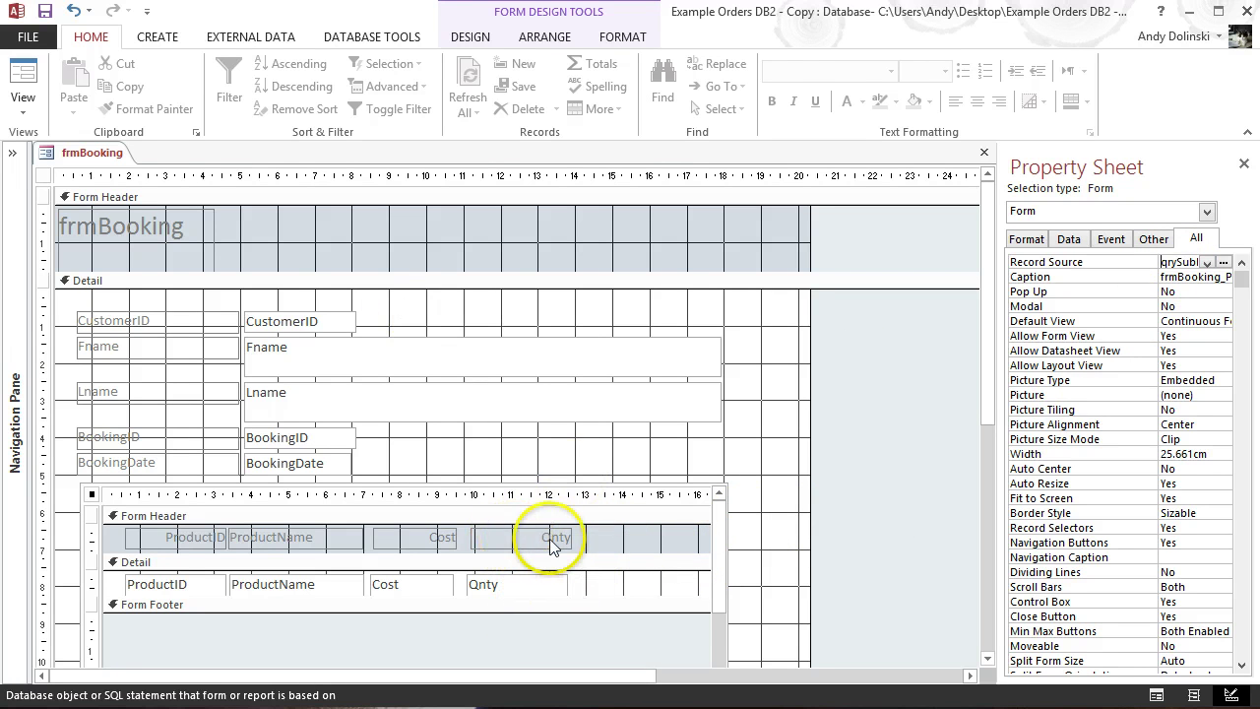
- Add a text box to the subform's Detail section beyond Qnty and shift its attached label clear of the Qnty field
left_click(463, 36)
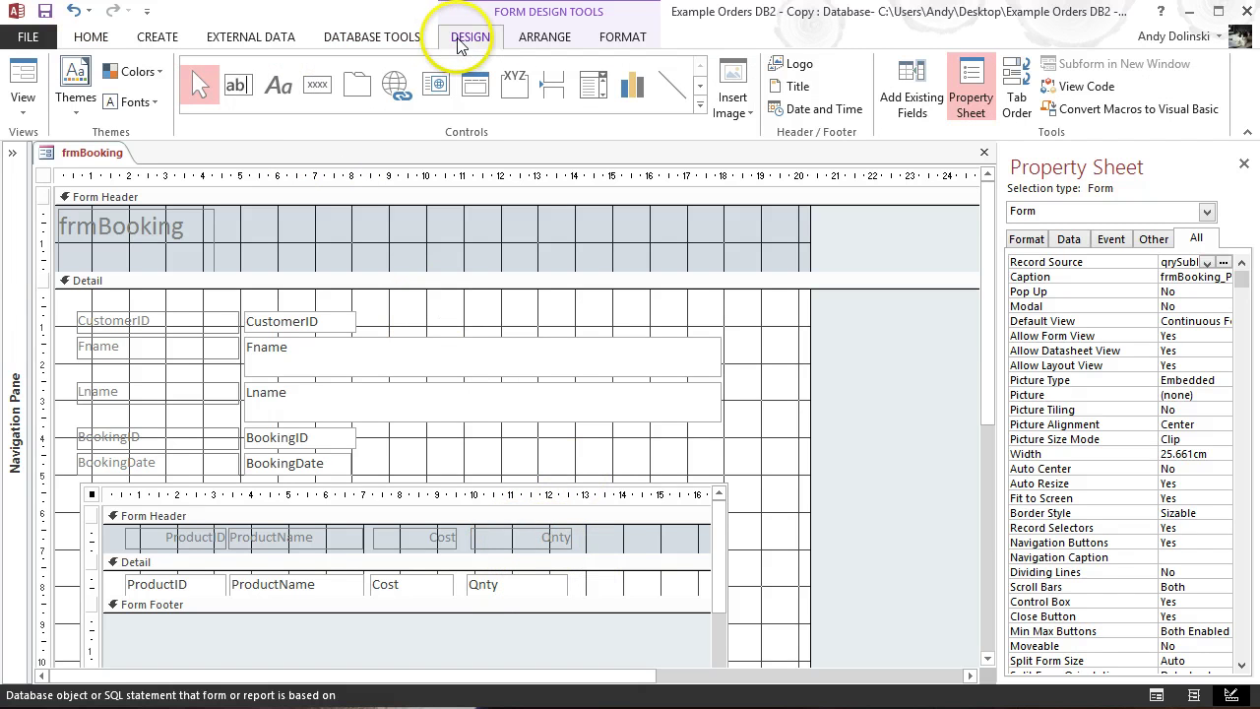
left_click(246, 95)
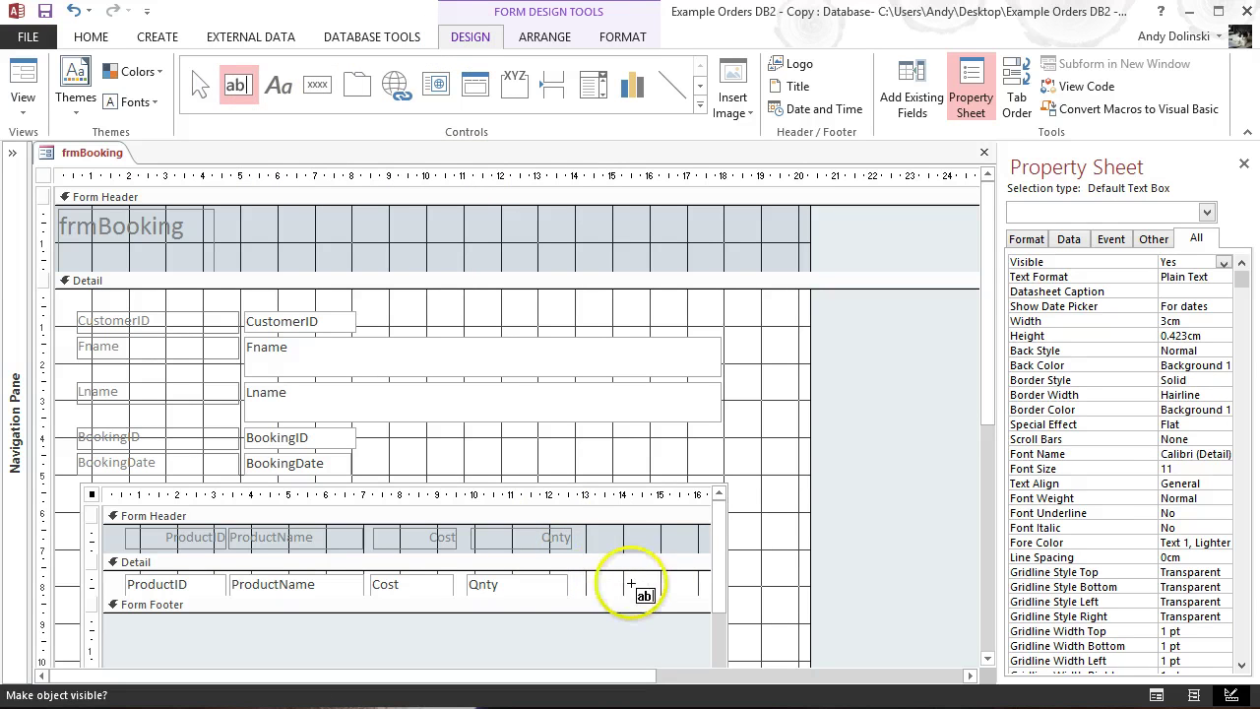
left_click(611, 583)
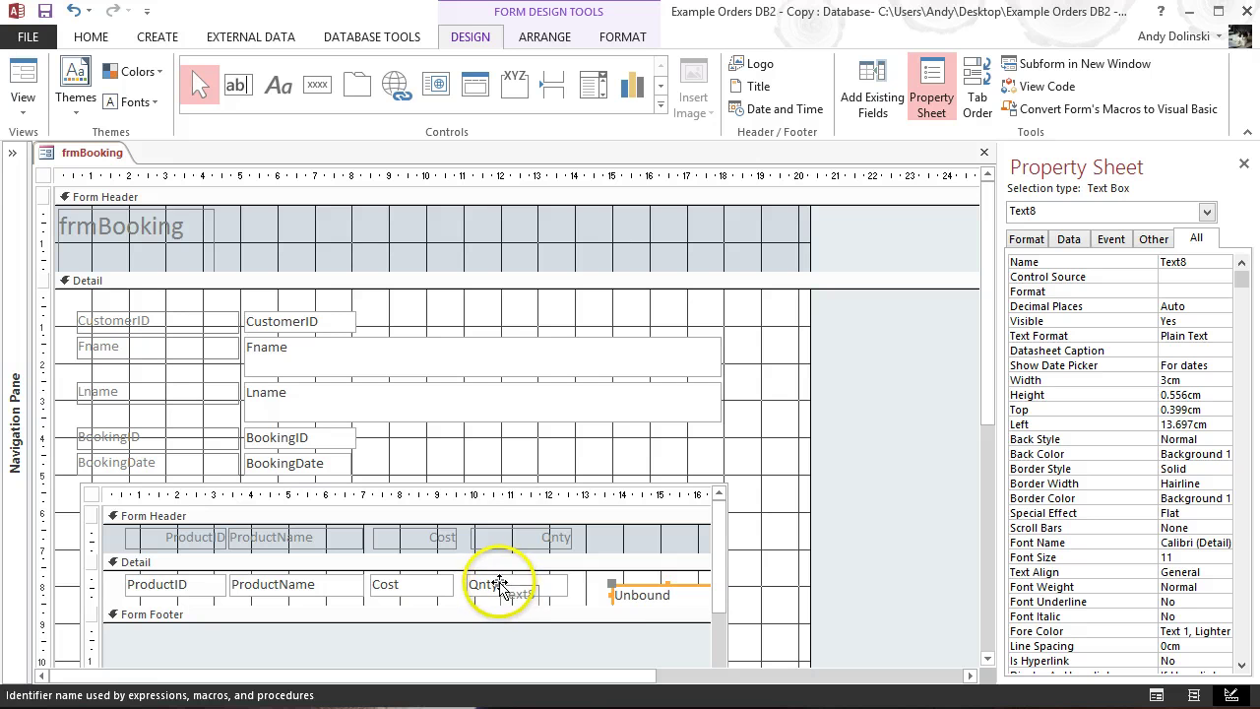
left_click_drag(500, 584, 557, 581)
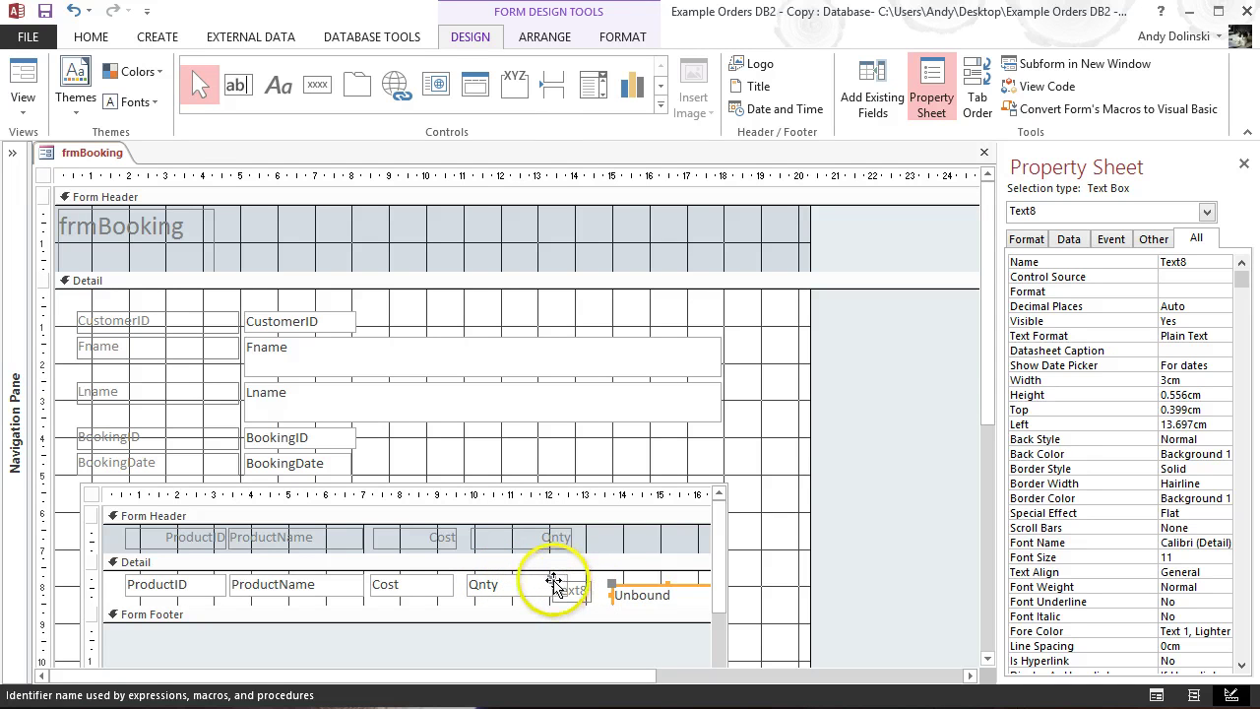
right_click(555, 583)
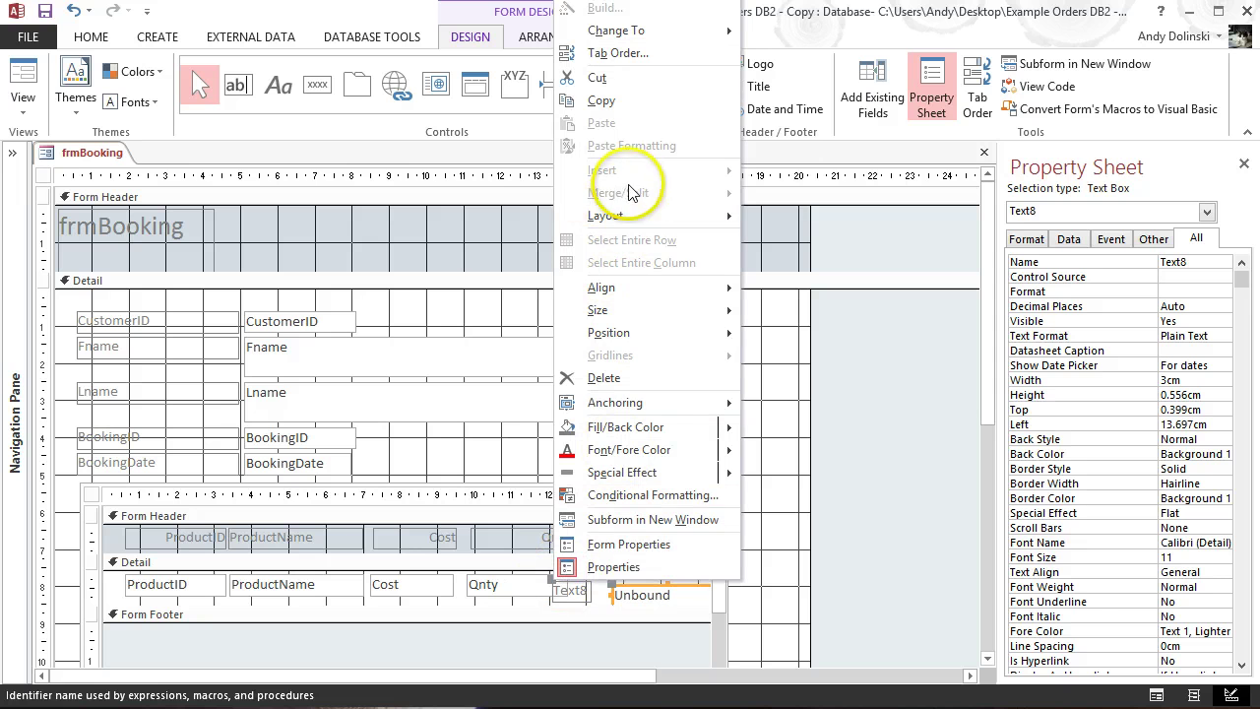
left_click(598, 98)
left_click(600, 86)
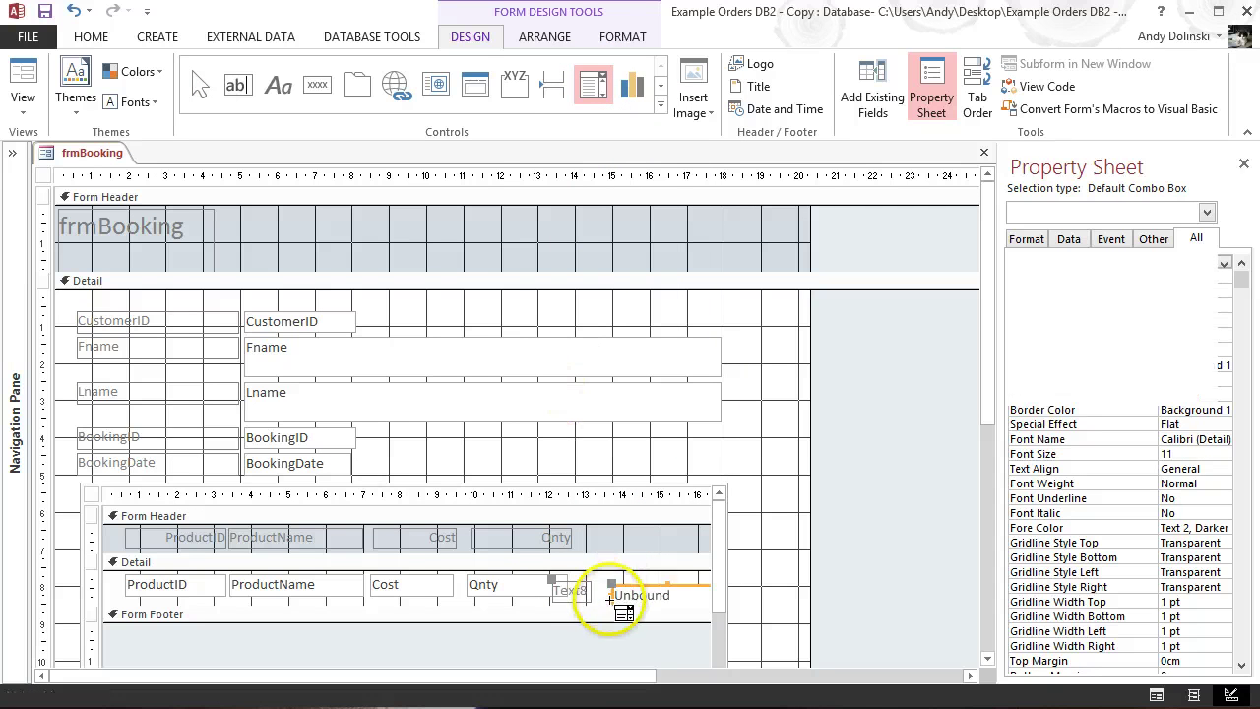
left_click(554, 583)
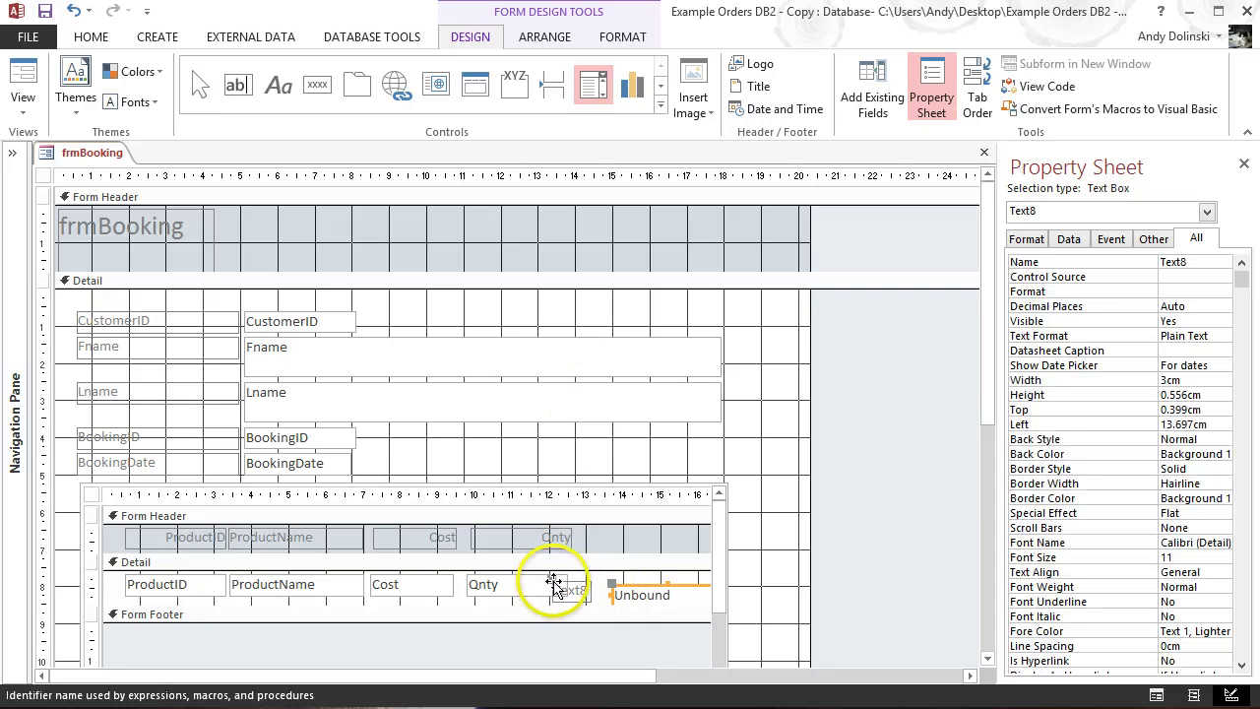
- Cut the new text box's attached label from the Detail section and paste it into the subform's Form Header
left_click(561, 585)
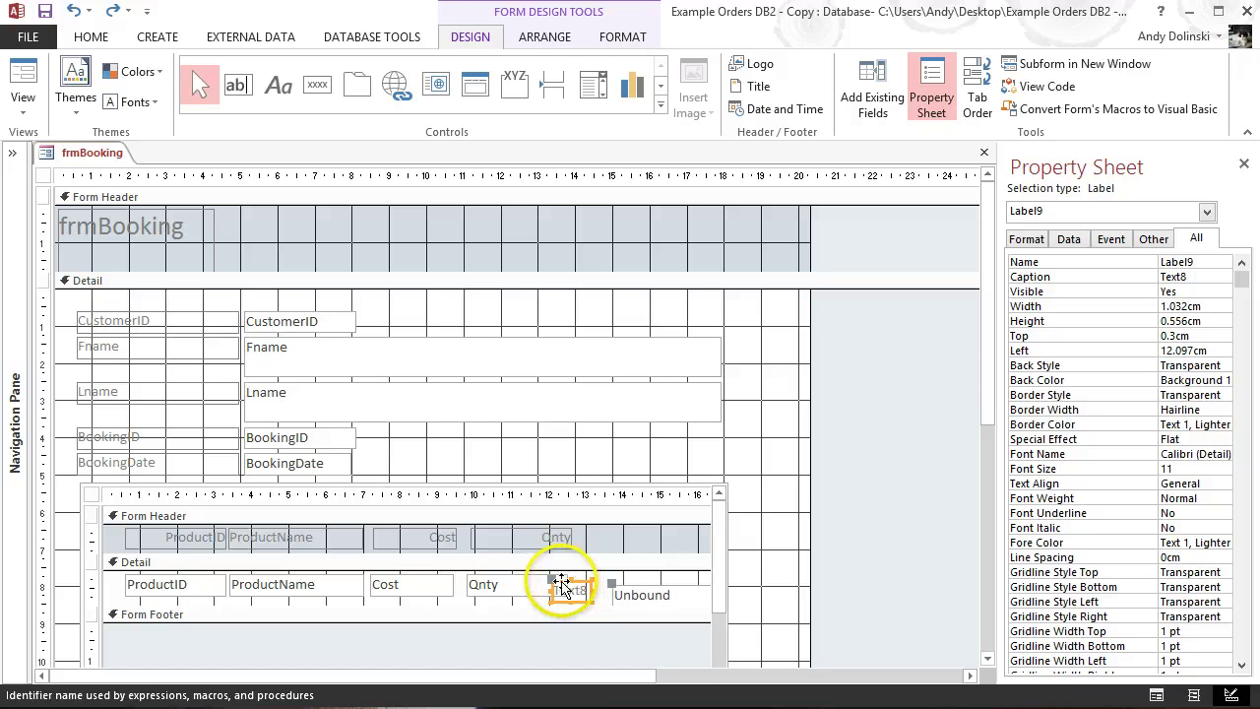
right_click(561, 583)
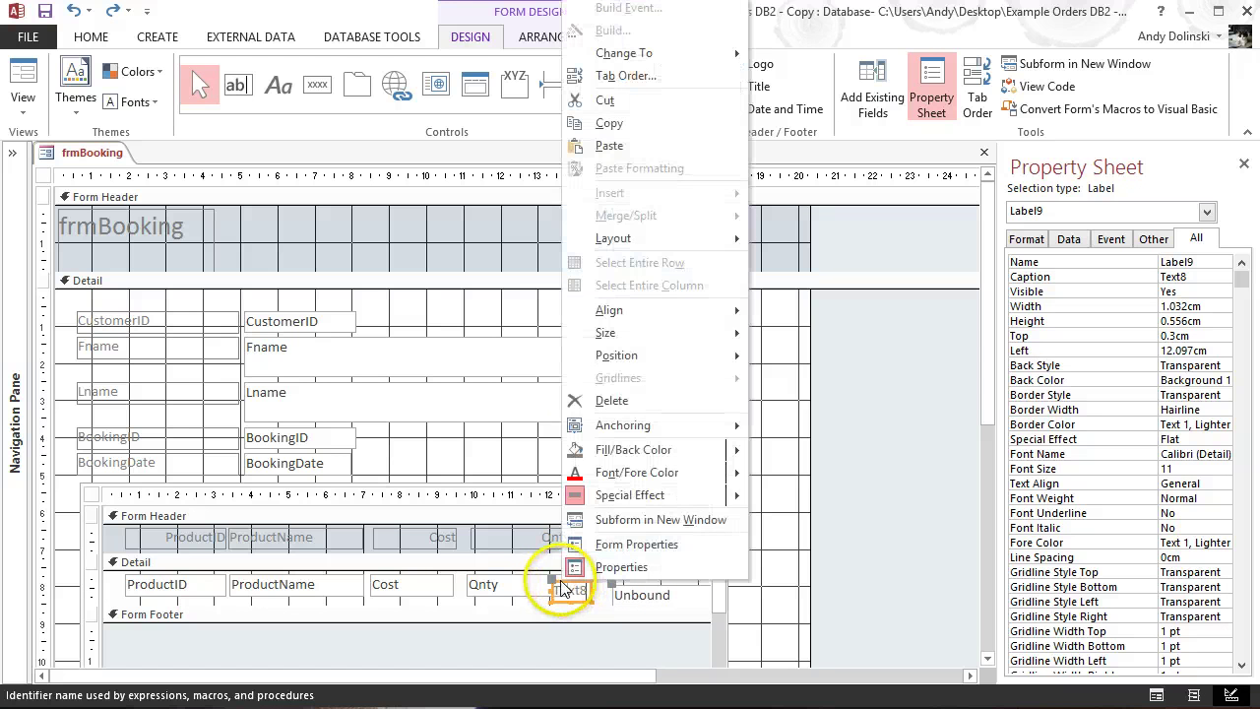
left_click(619, 100)
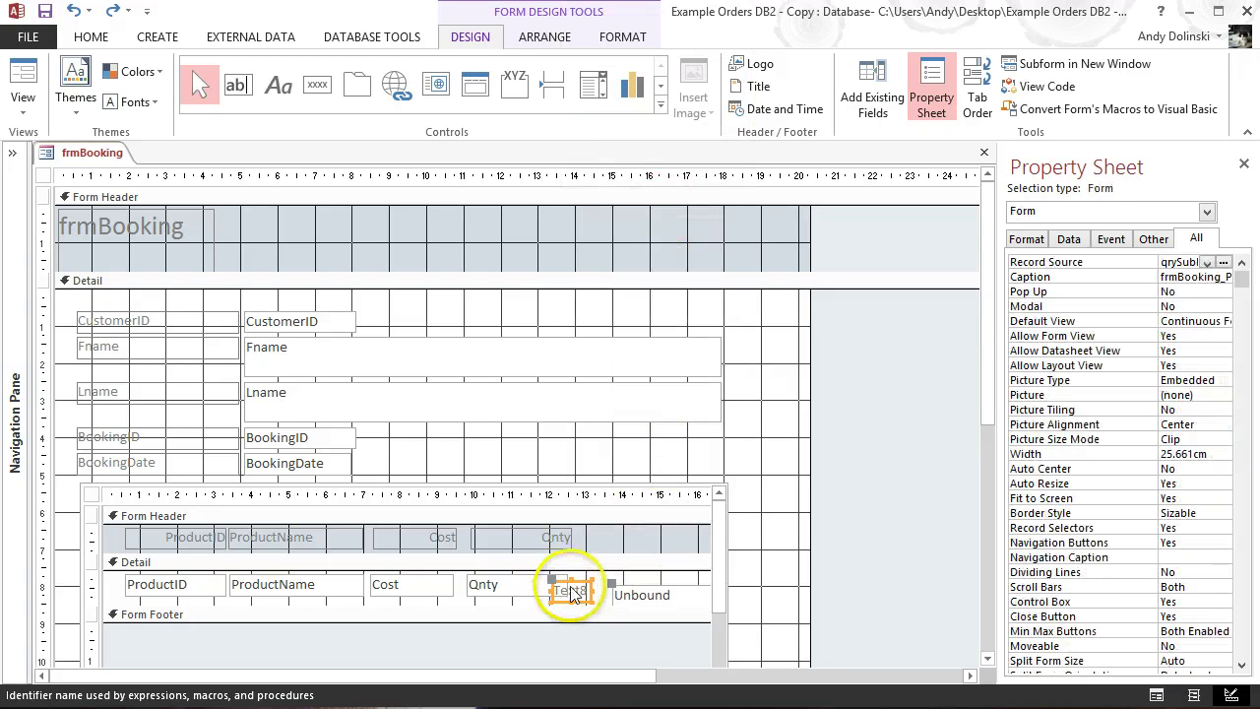
right_click(602, 540)
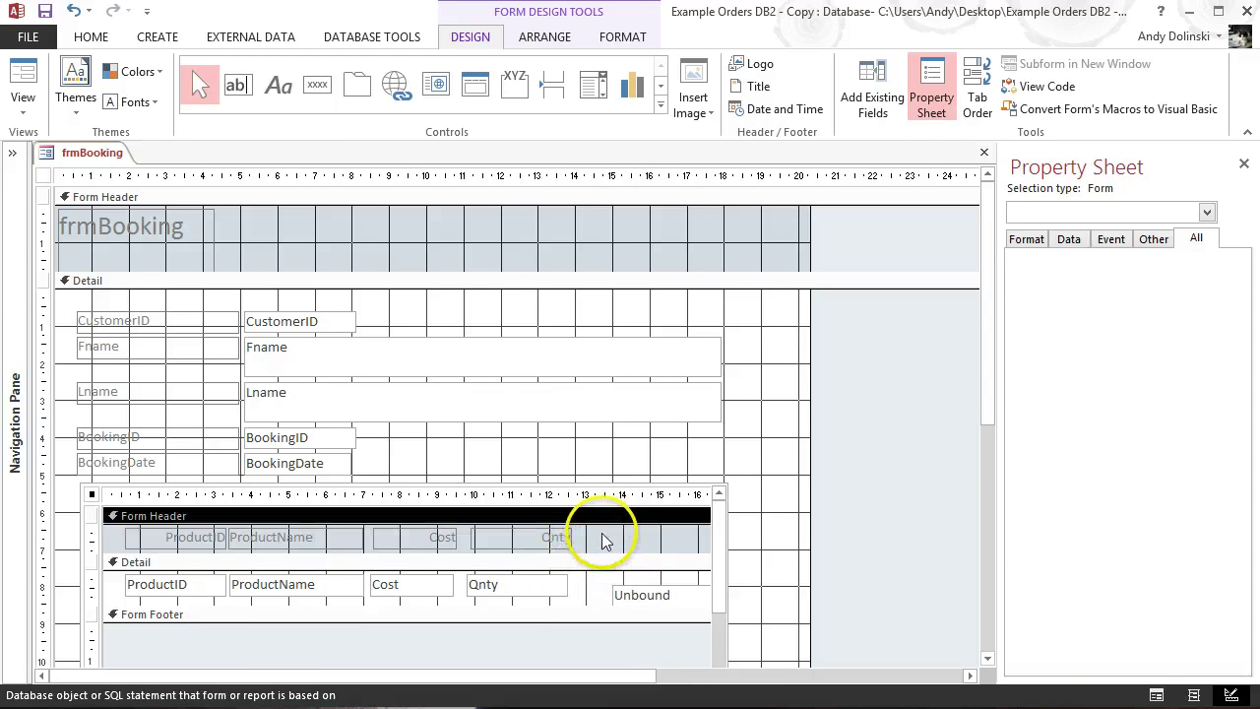
left_click(613, 594)
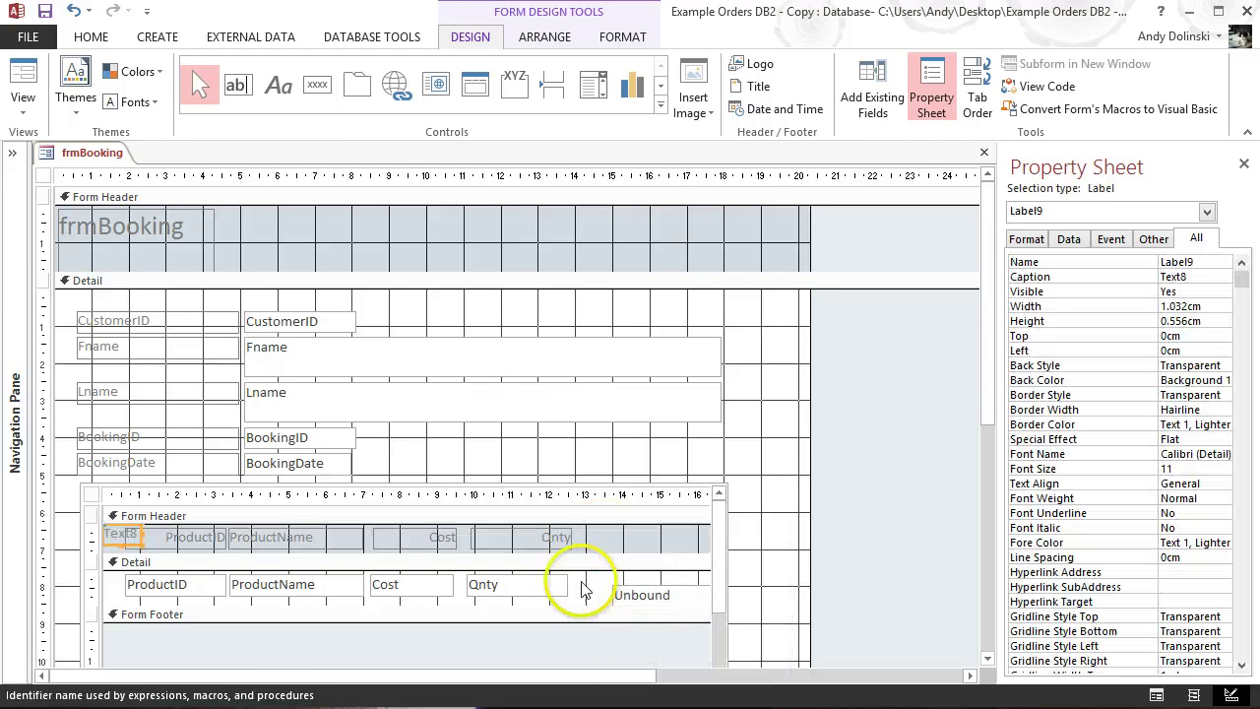
- Place the pasted header label just after Qnty, widen it to about 2.59 cm and caption it Sub-Total
left_click_drag(131, 537, 591, 549)
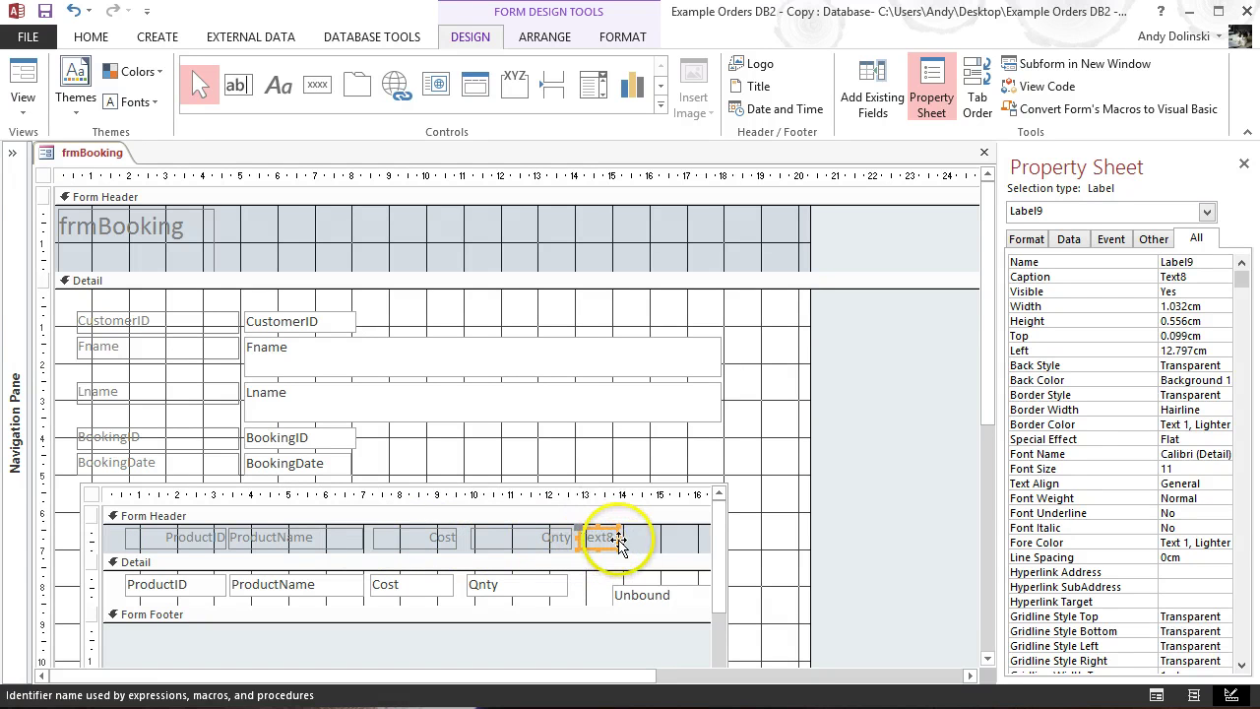
left_click_drag(618, 539, 585, 537)
left_click(645, 537)
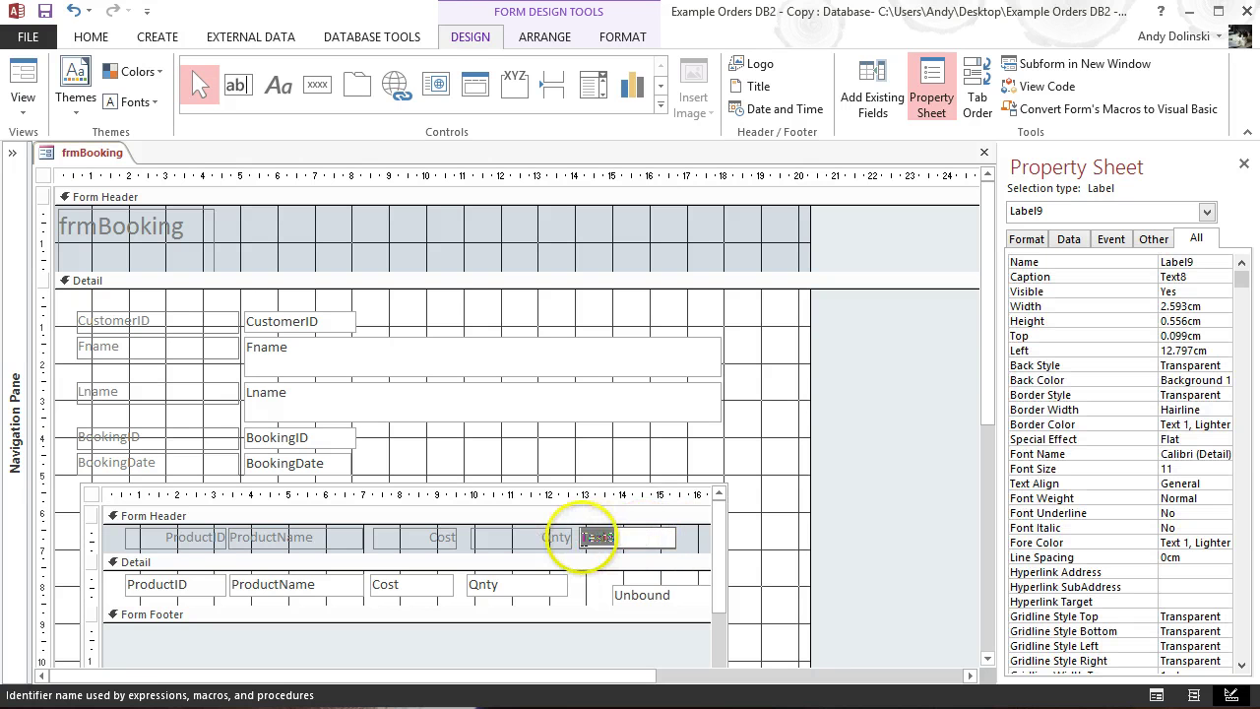
type("Sub-Total")
- Align the unbound text box beneath the Sub-Total label and set its Control Source to subtotal
left_click(628, 596)
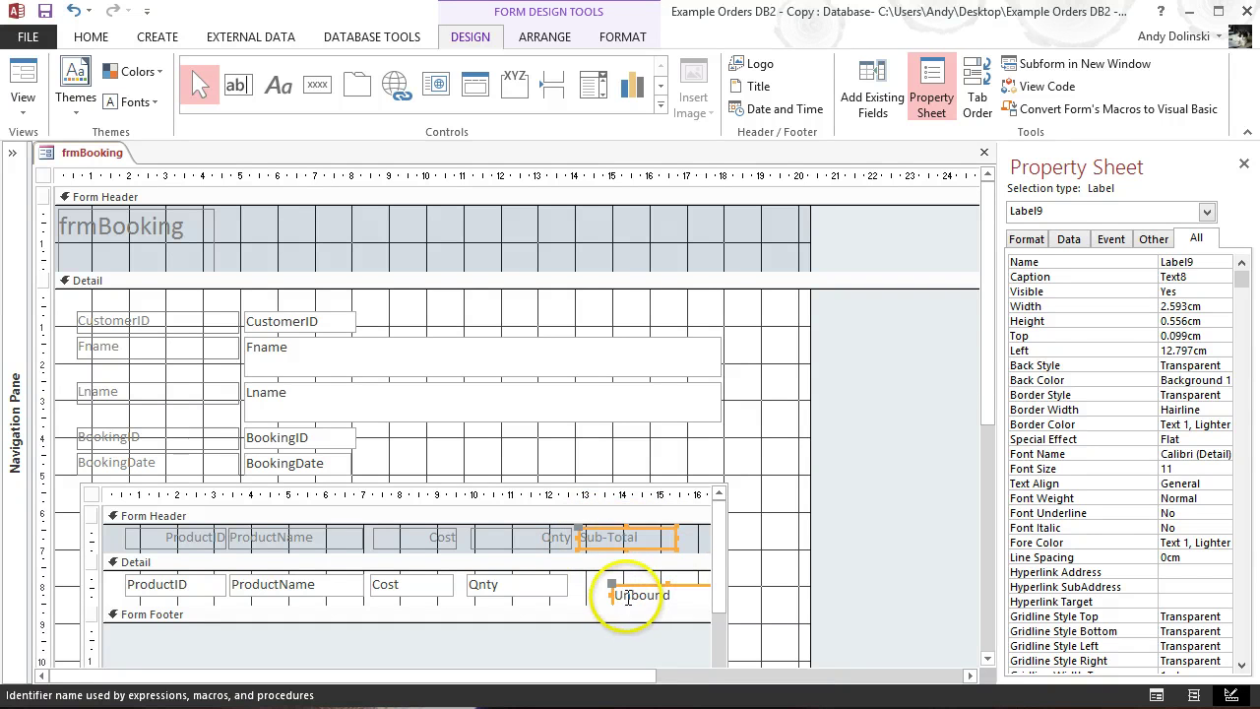
left_click_drag(613, 587, 532, 595)
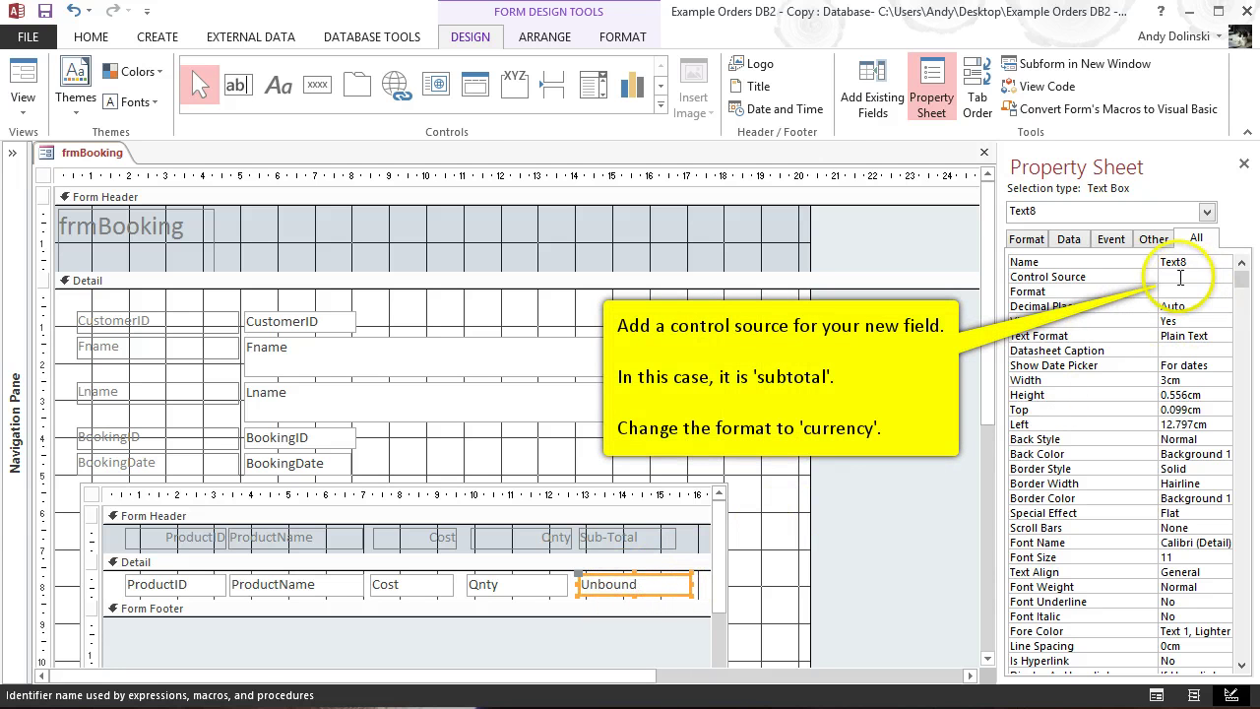
left_click(1178, 277)
left_click(1208, 278)
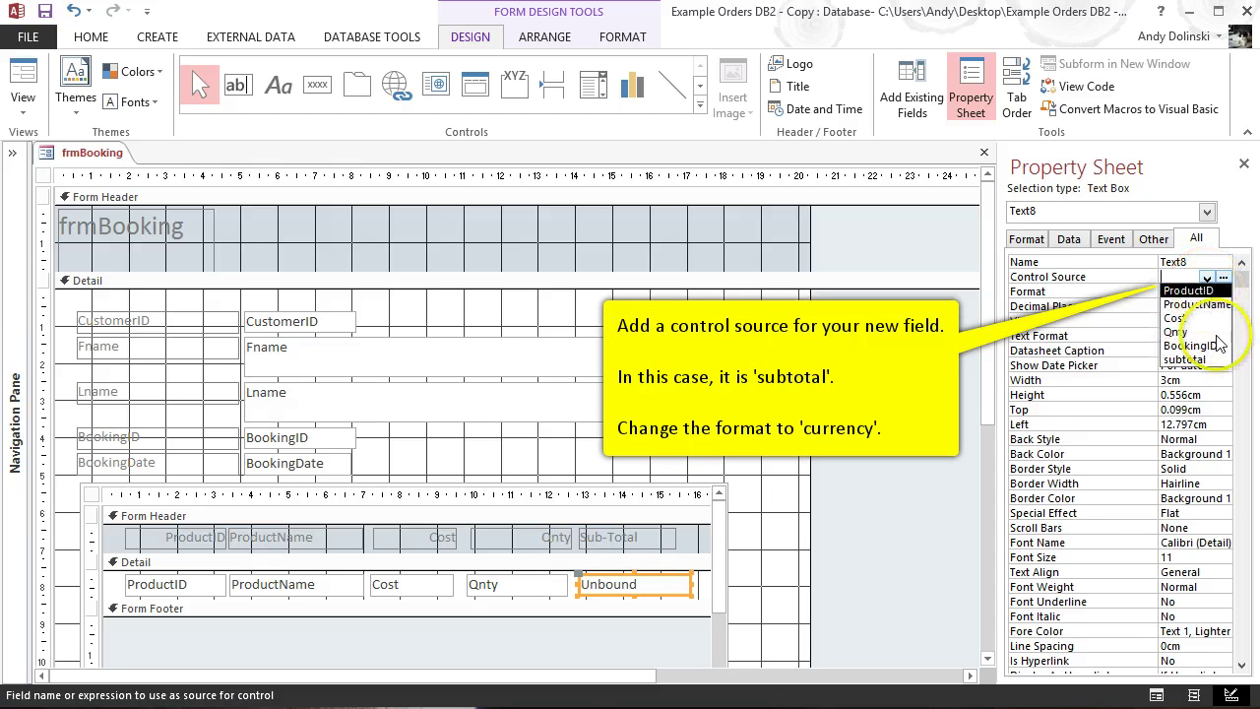
left_click(1189, 360)
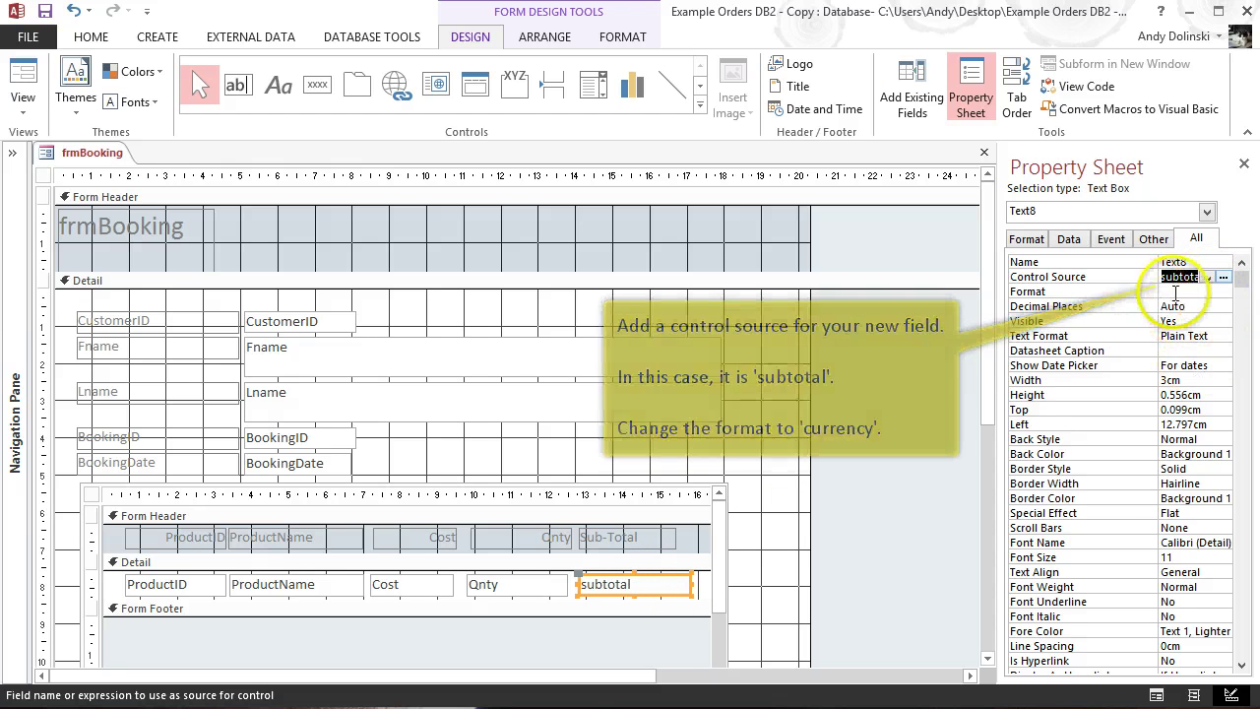
- Set the subtotal text box's Format property to Currency
left_click(1201, 293)
left_click(1223, 292)
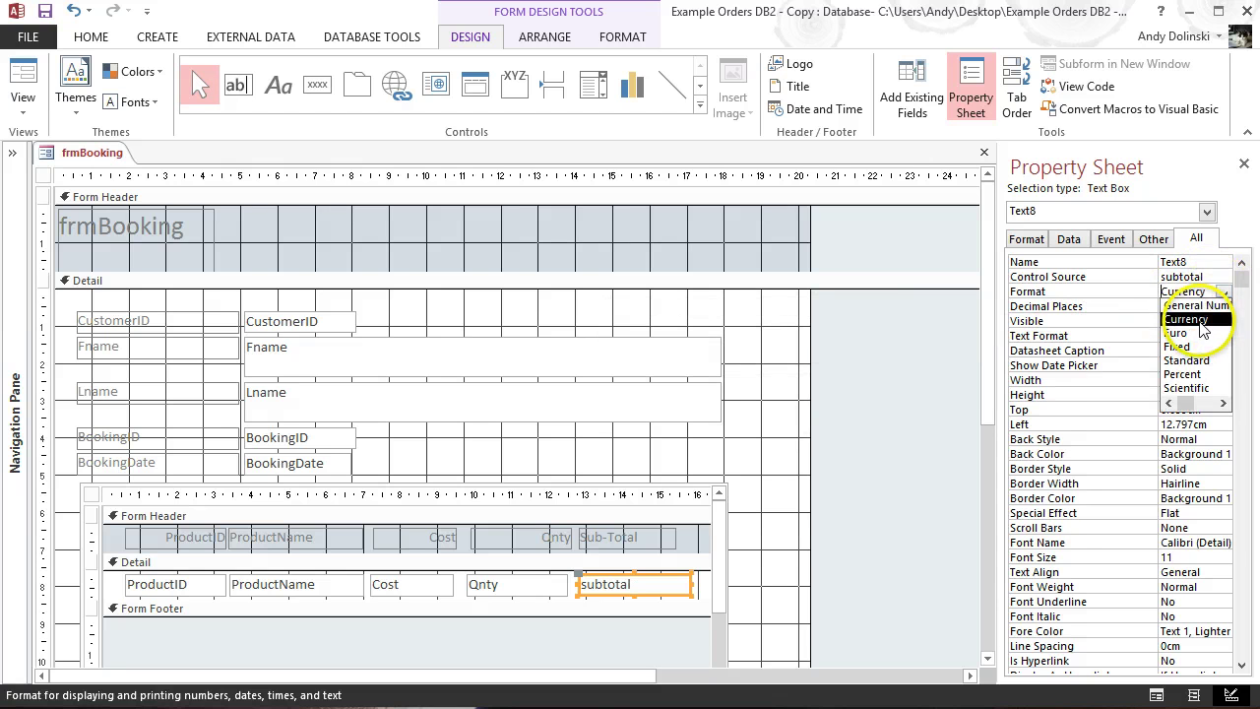
left_click(1187, 319)
- Display the booking form in Form View to check the Sub-Total column in the product subform
left_click(33, 87)
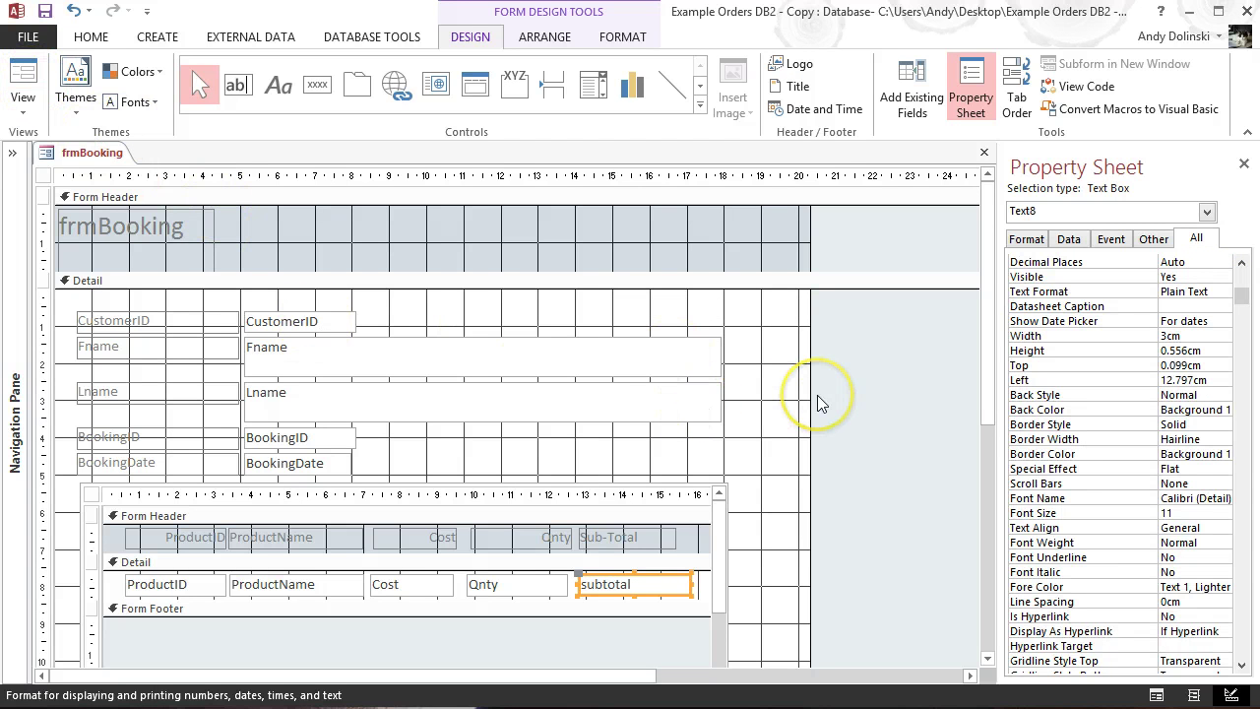
left_click(25, 103)
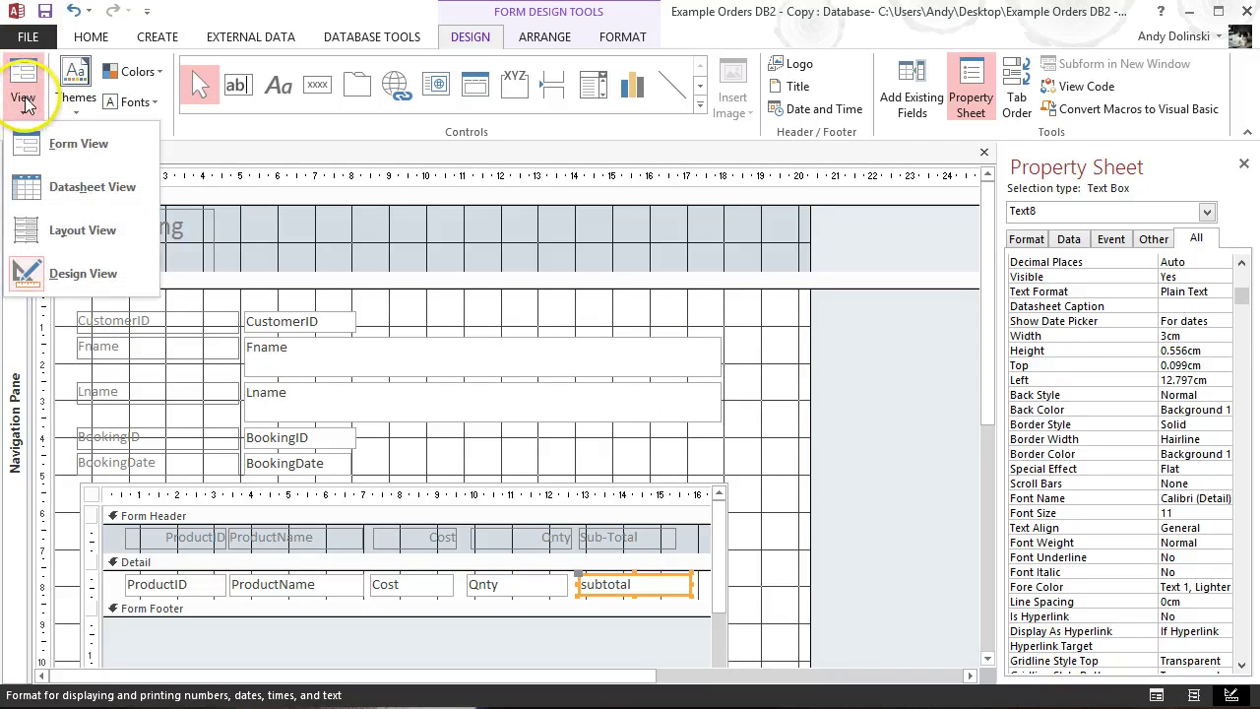
left_click(49, 143)
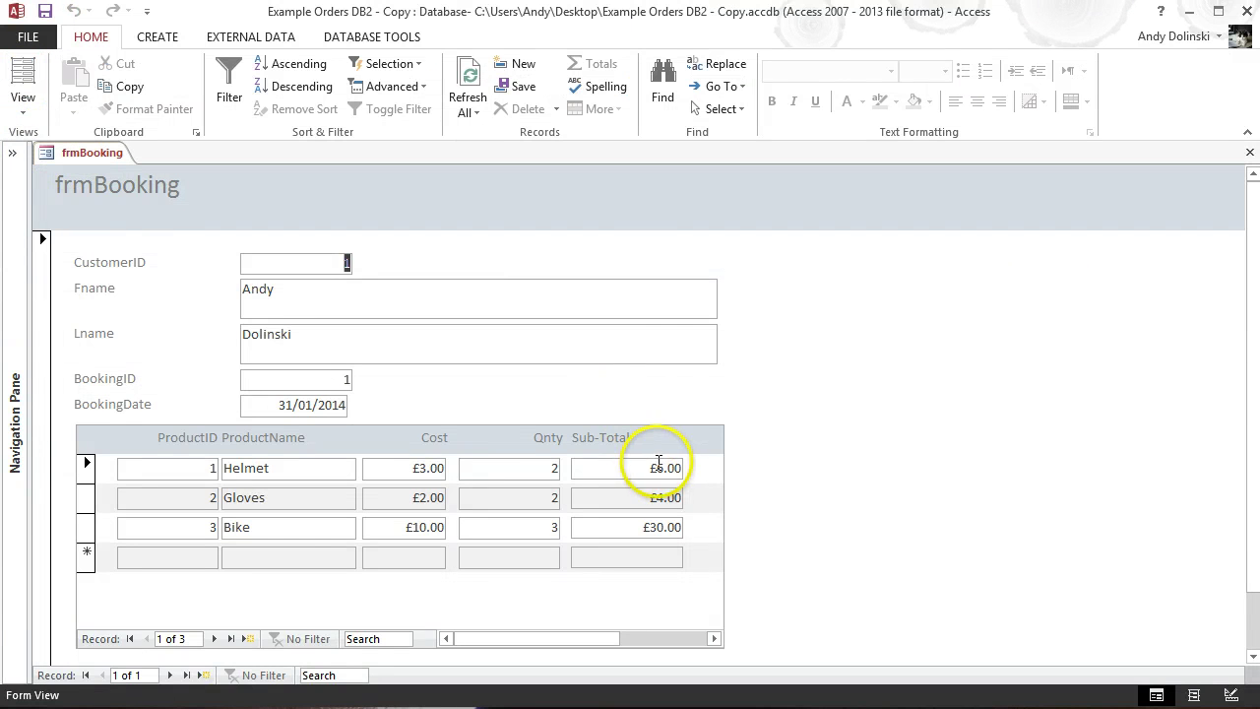
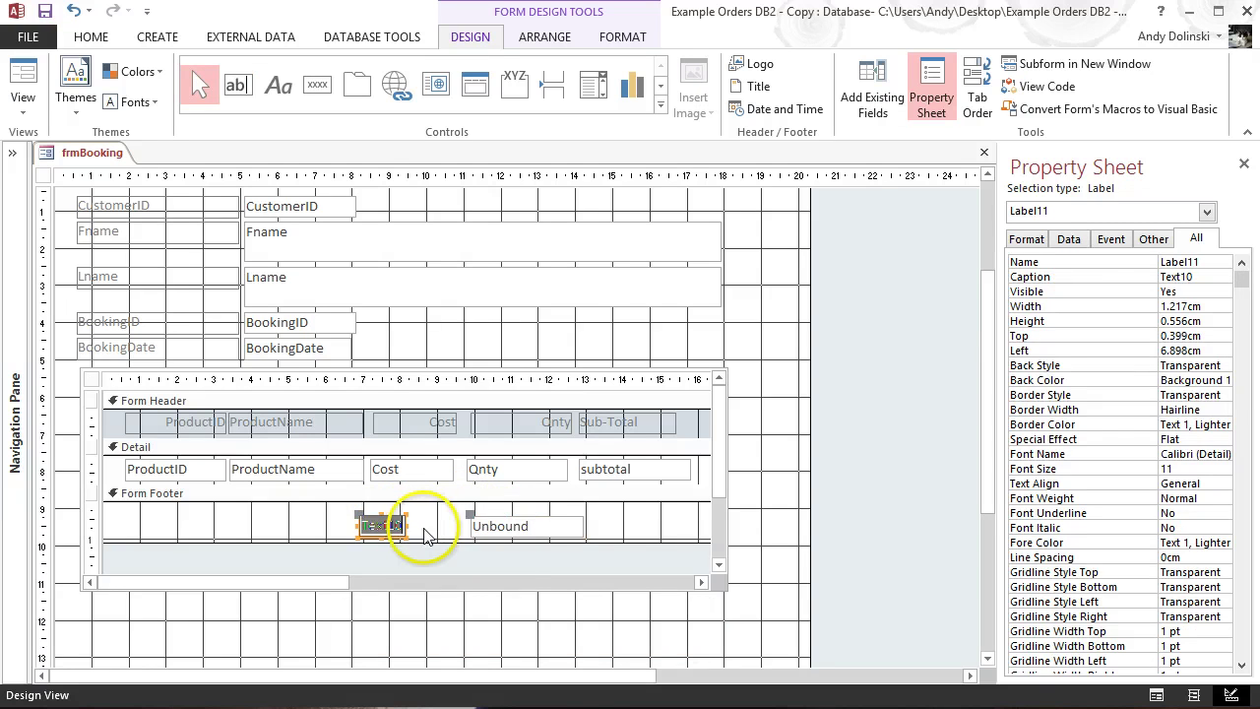
- Caption the label of the unbound text box in the subform's Form Footer as Total
type("Tota")
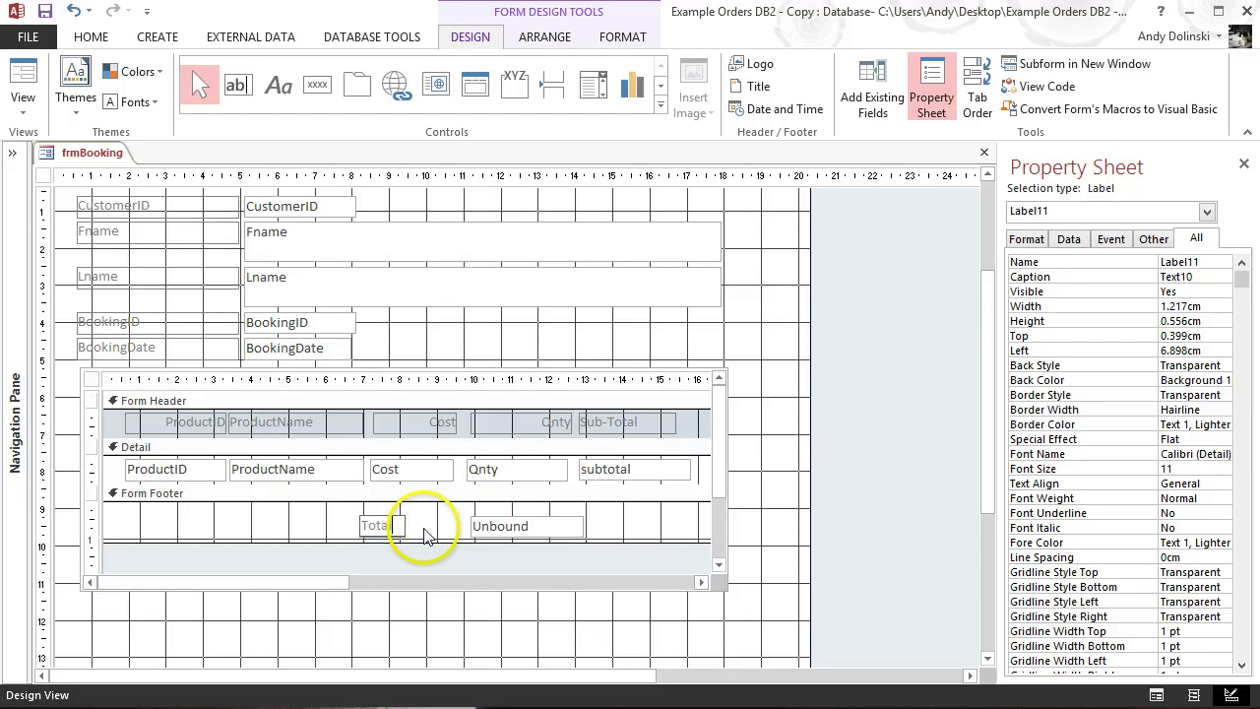
type("l")
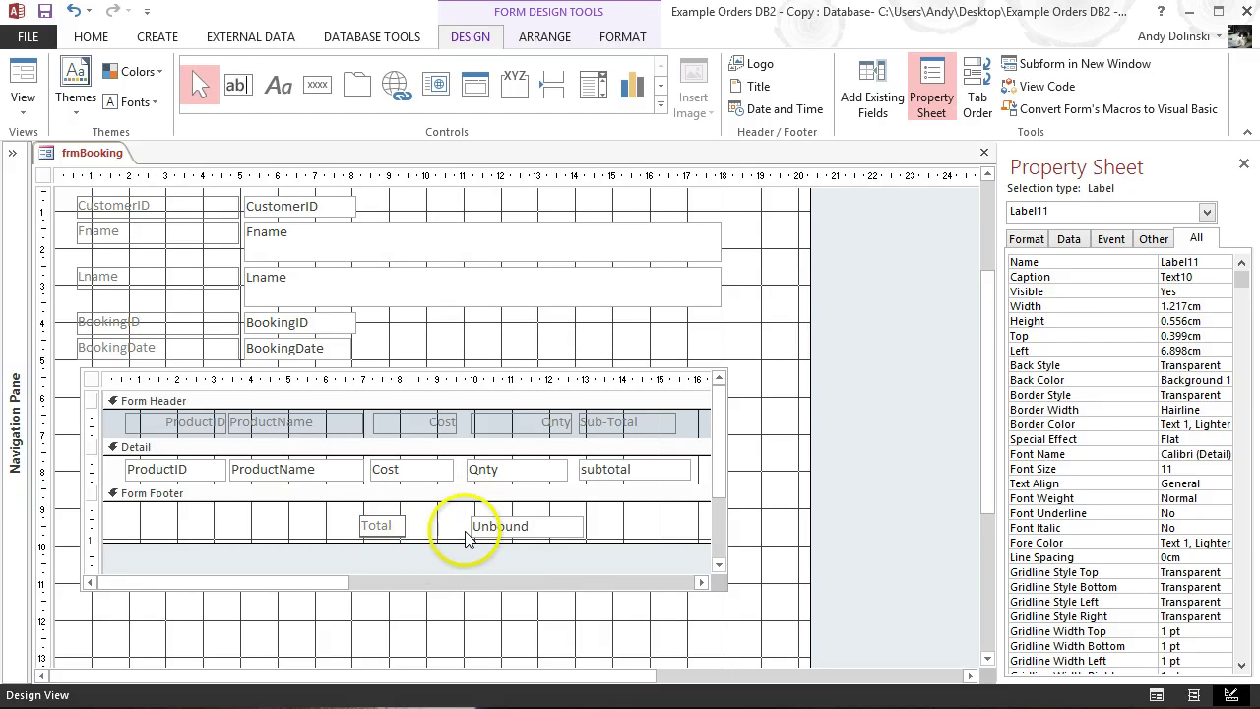
- Move the unbound text box in the subform's Form Footer beneath the subtotal field and place its Total label just beside it
left_click(433, 522)
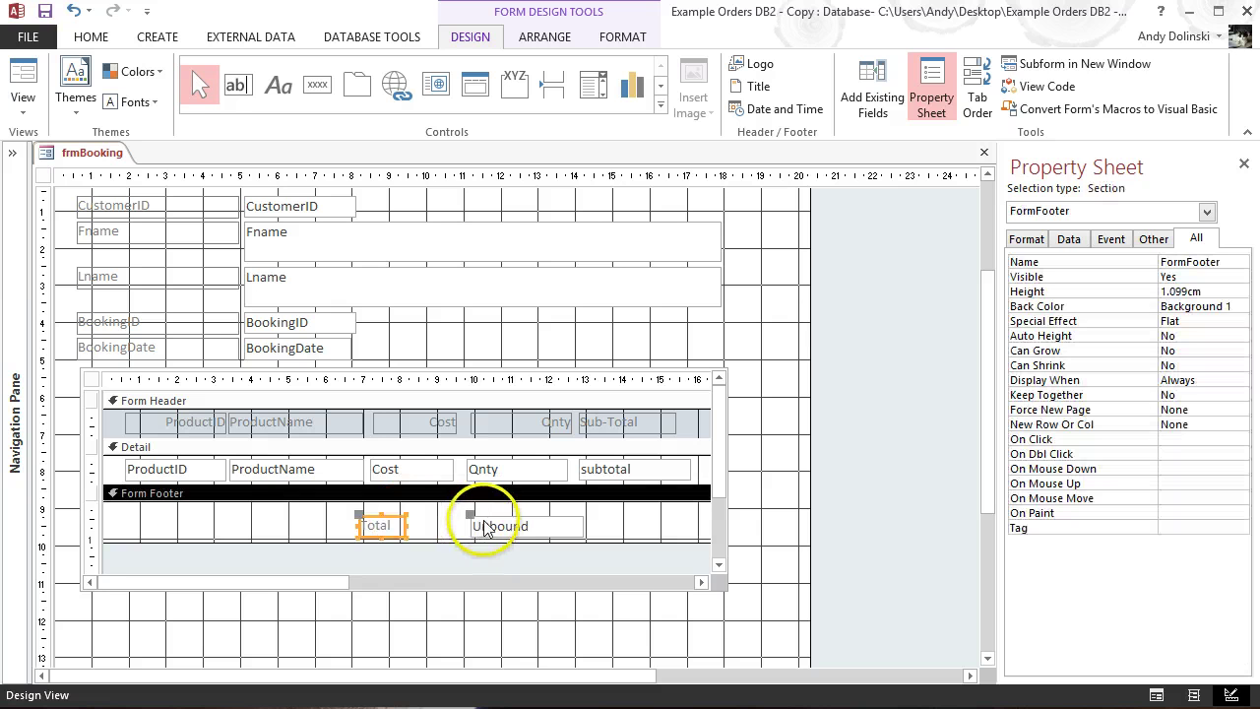
left_click(480, 519)
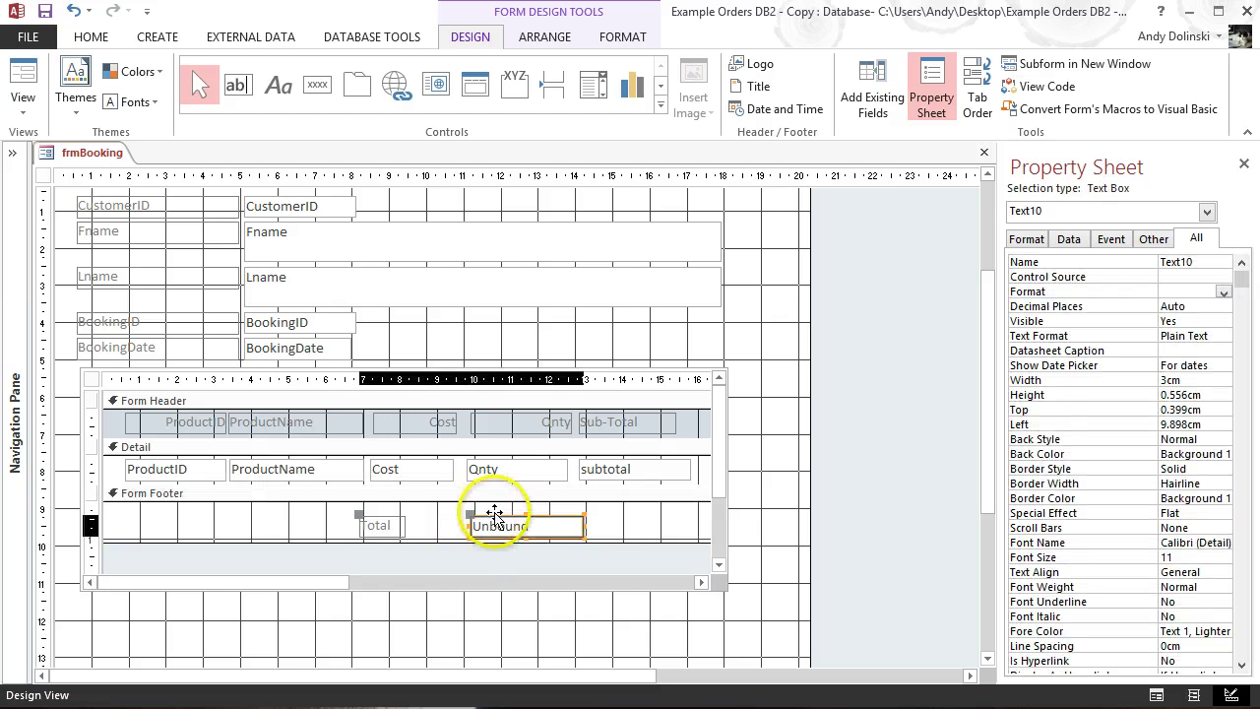
left_click_drag(494, 512, 592, 512)
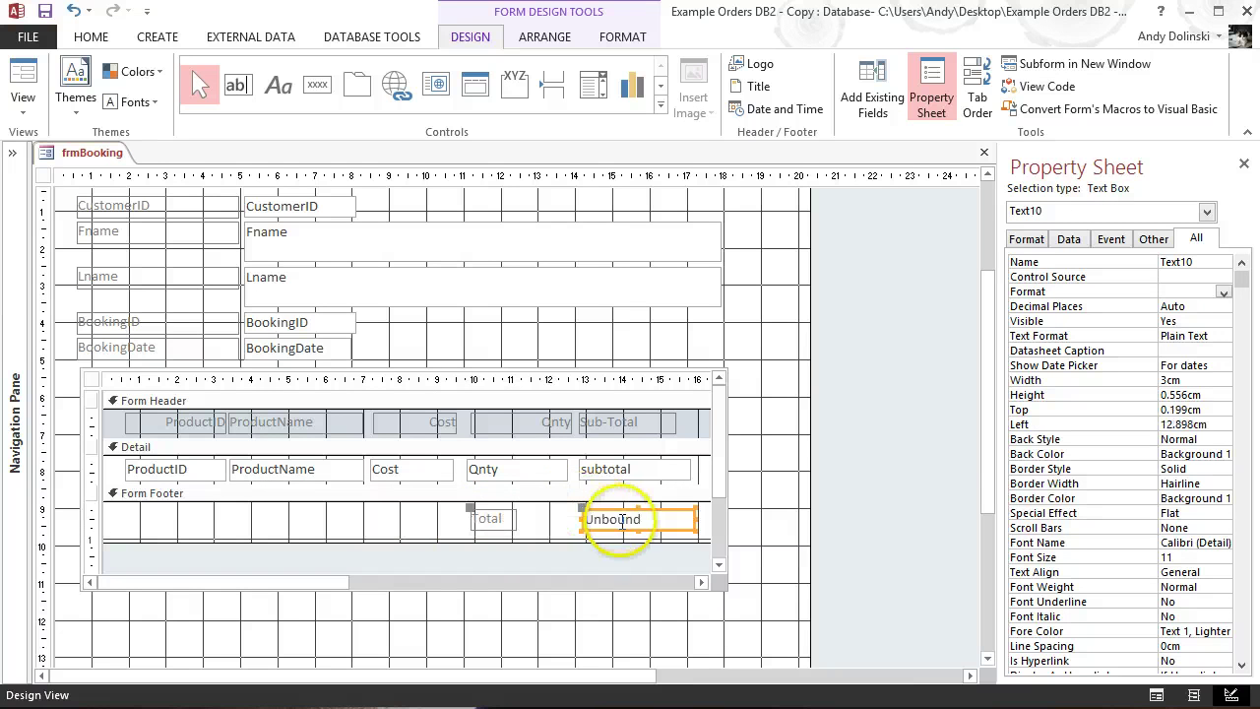
left_click(507, 521)
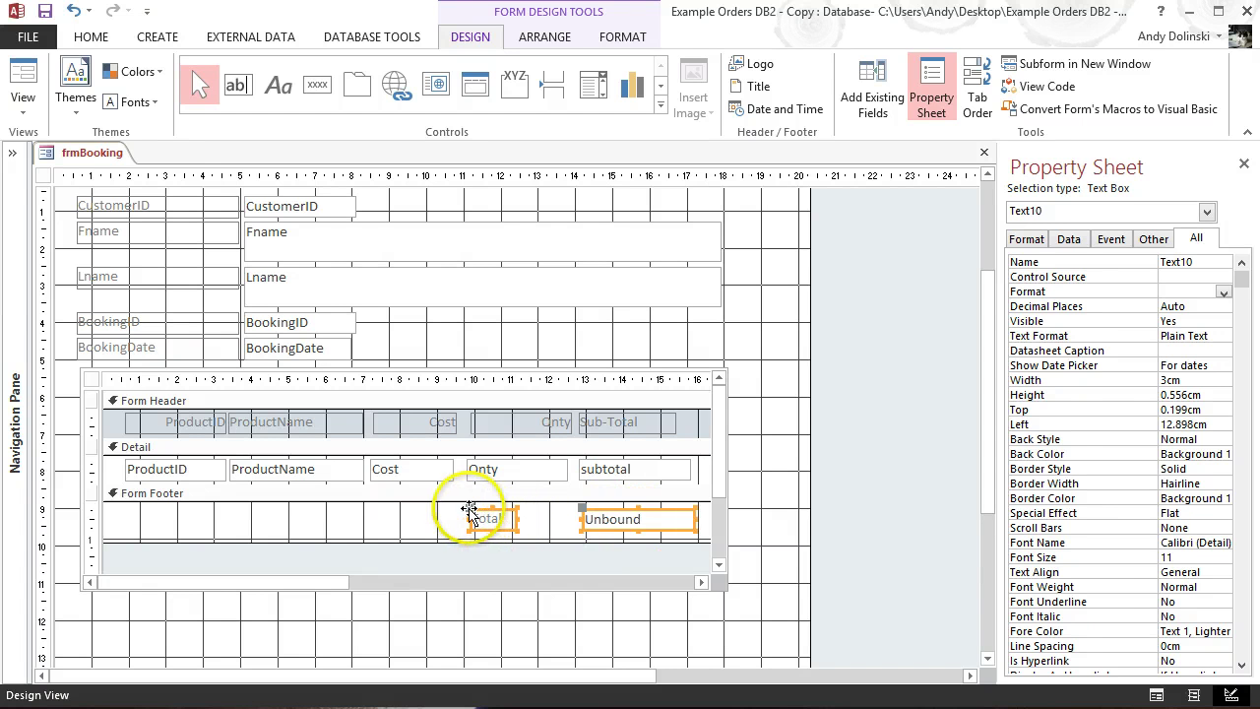
left_click_drag(469, 512, 518, 510)
- Set the footer text box's Control Source to =Sum([subtotal]) with the Expression Builder and display the form in Form View
left_click(611, 518)
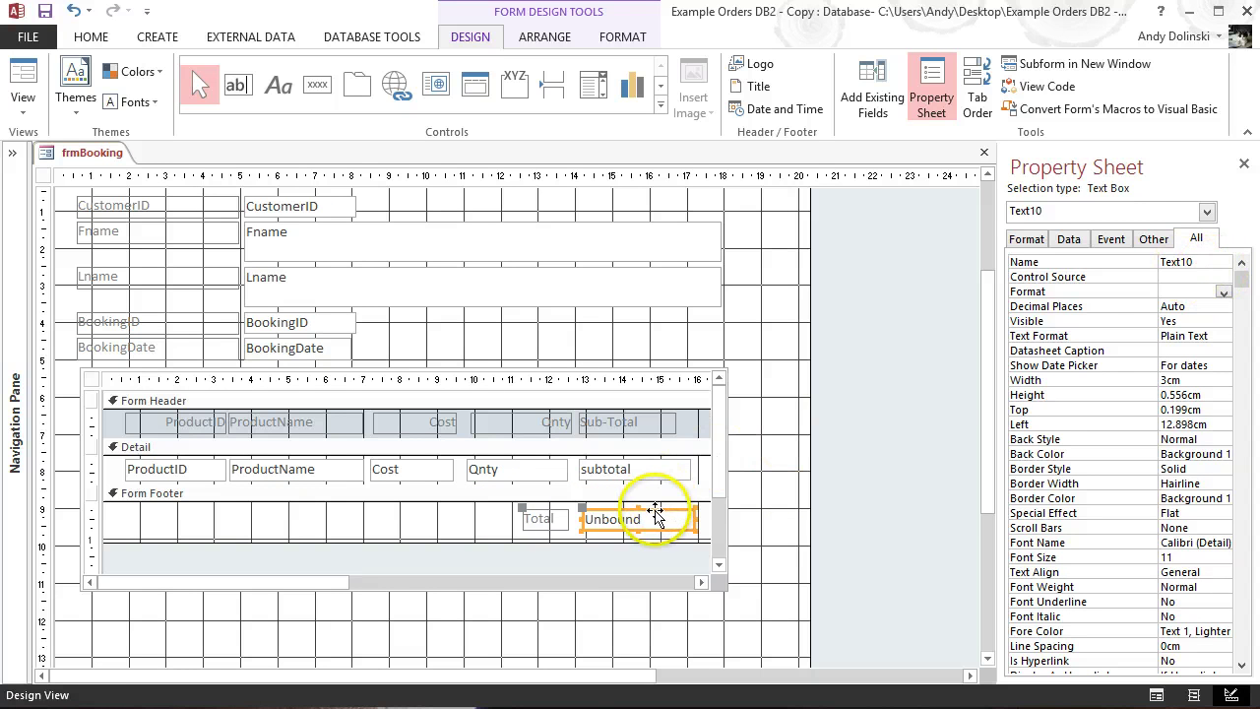
left_click(1197, 278)
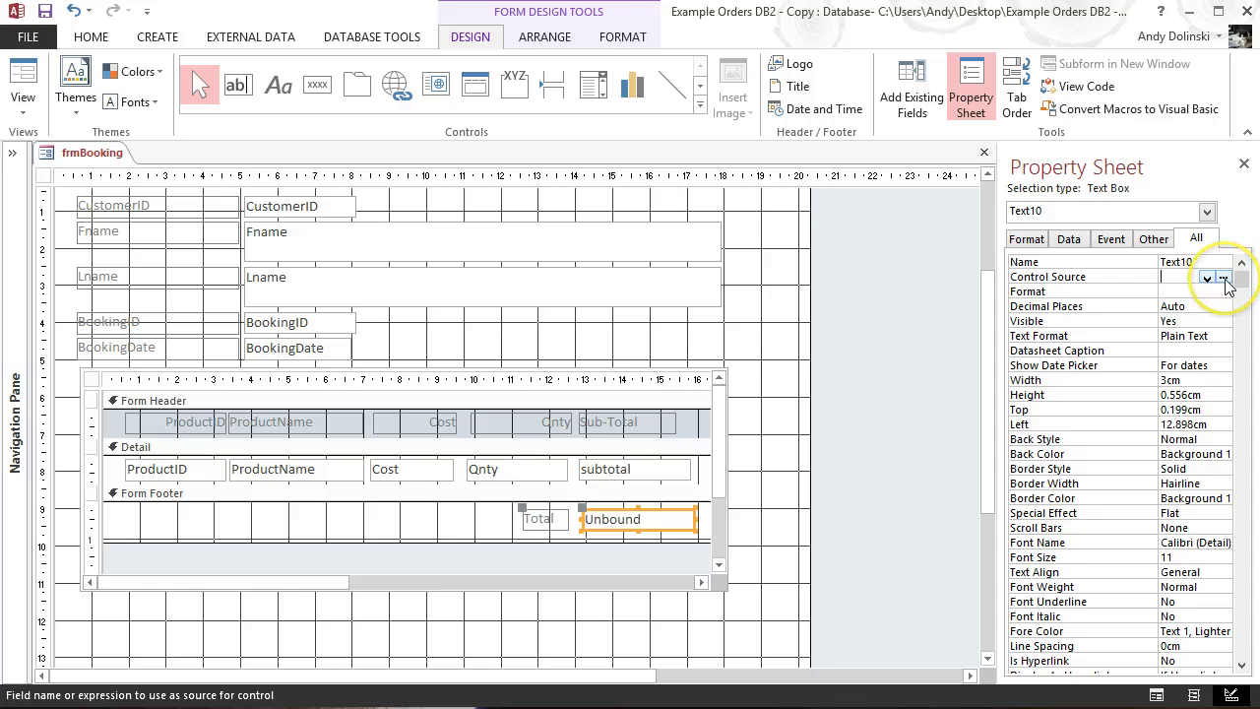
left_click(1224, 280)
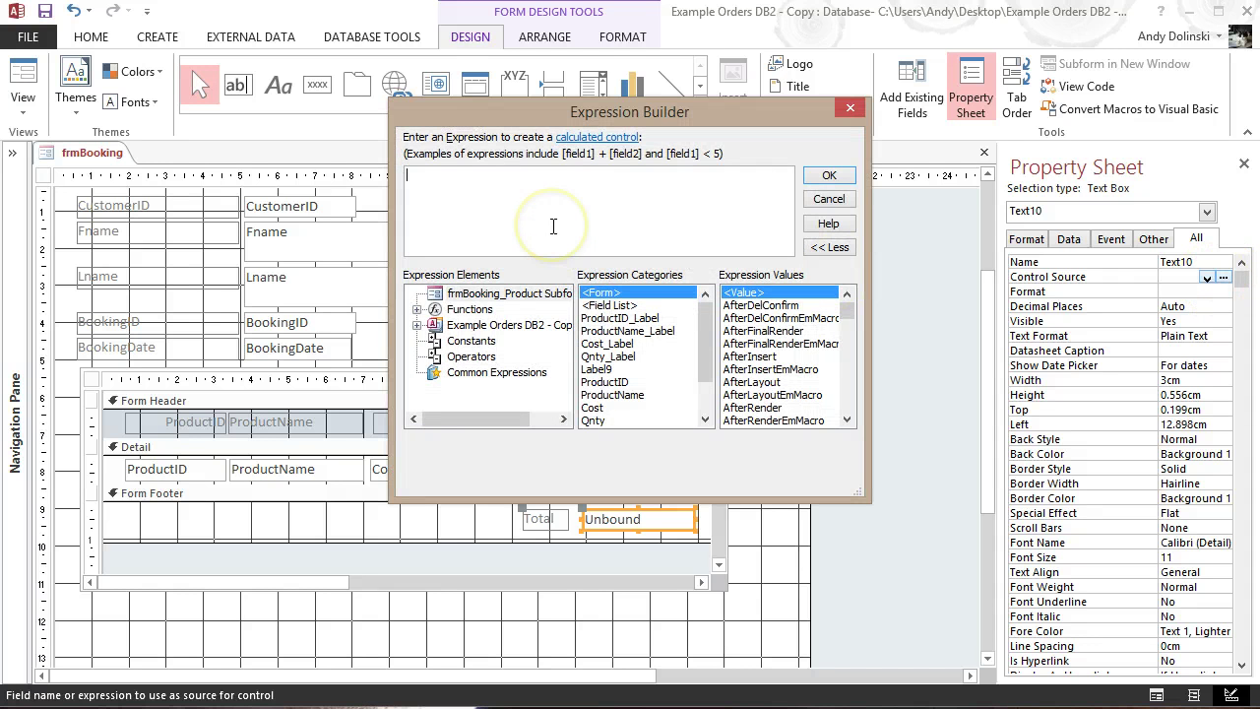
type("=S")
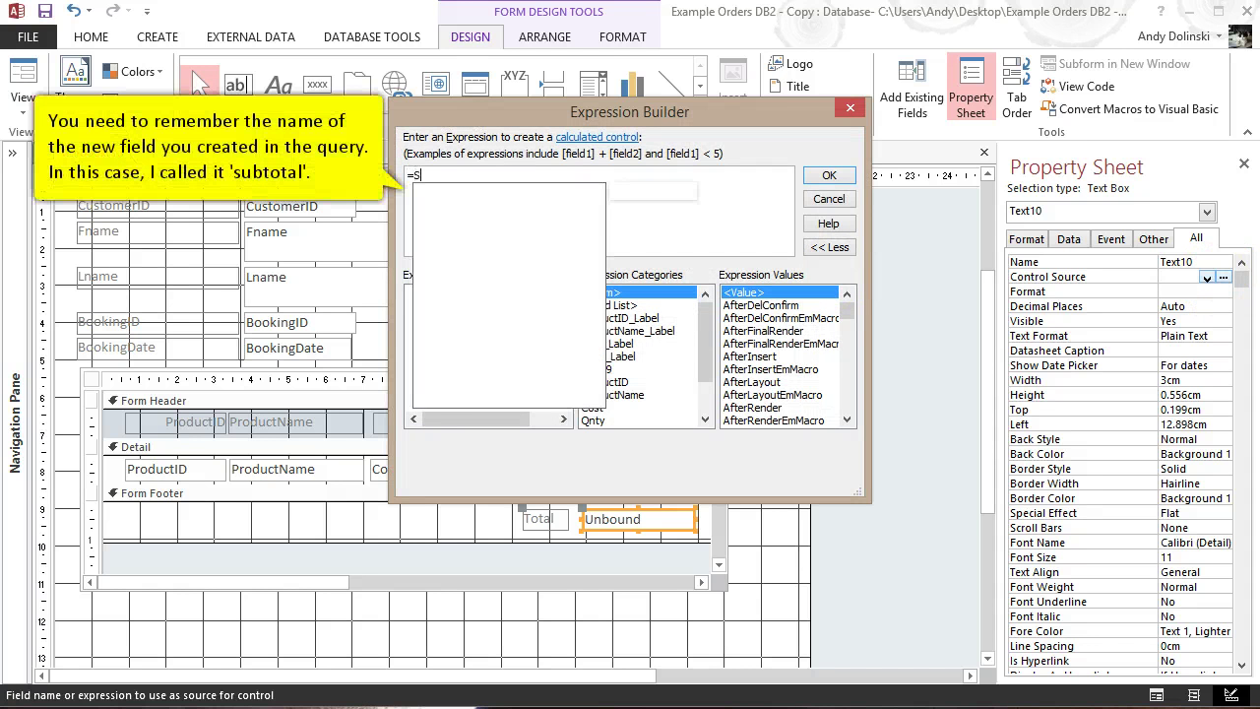
type("um(")
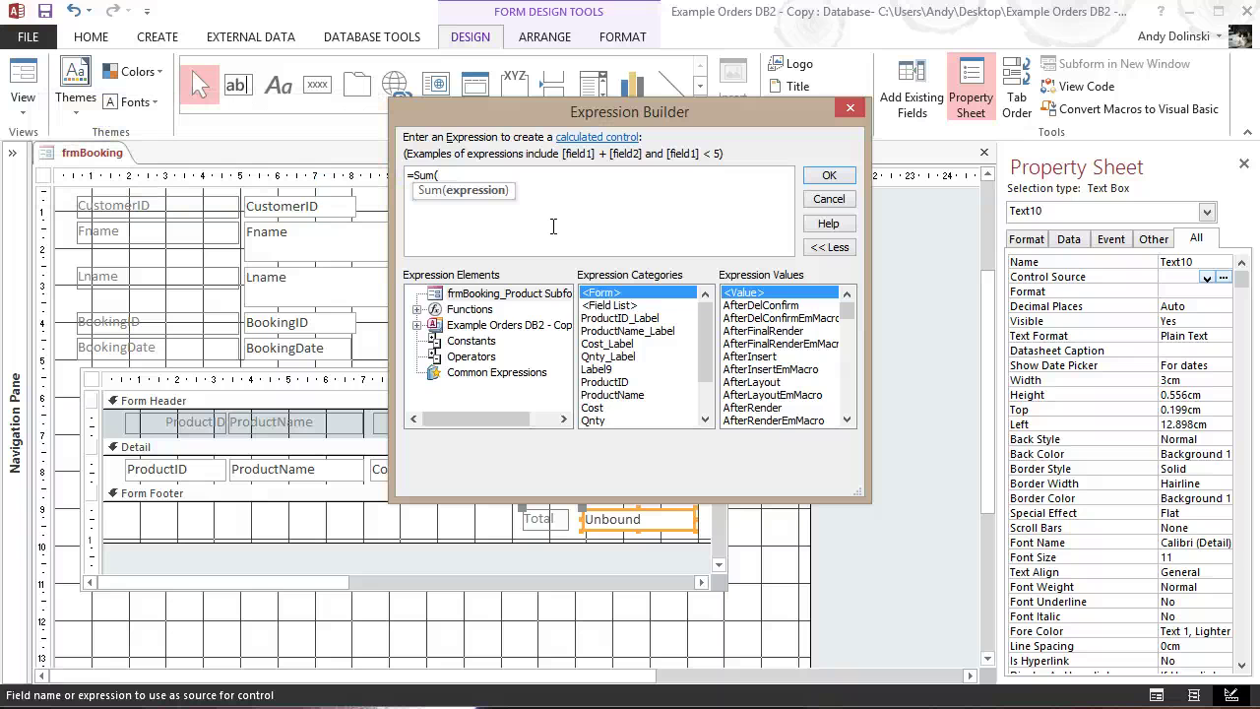
type("subtotal")
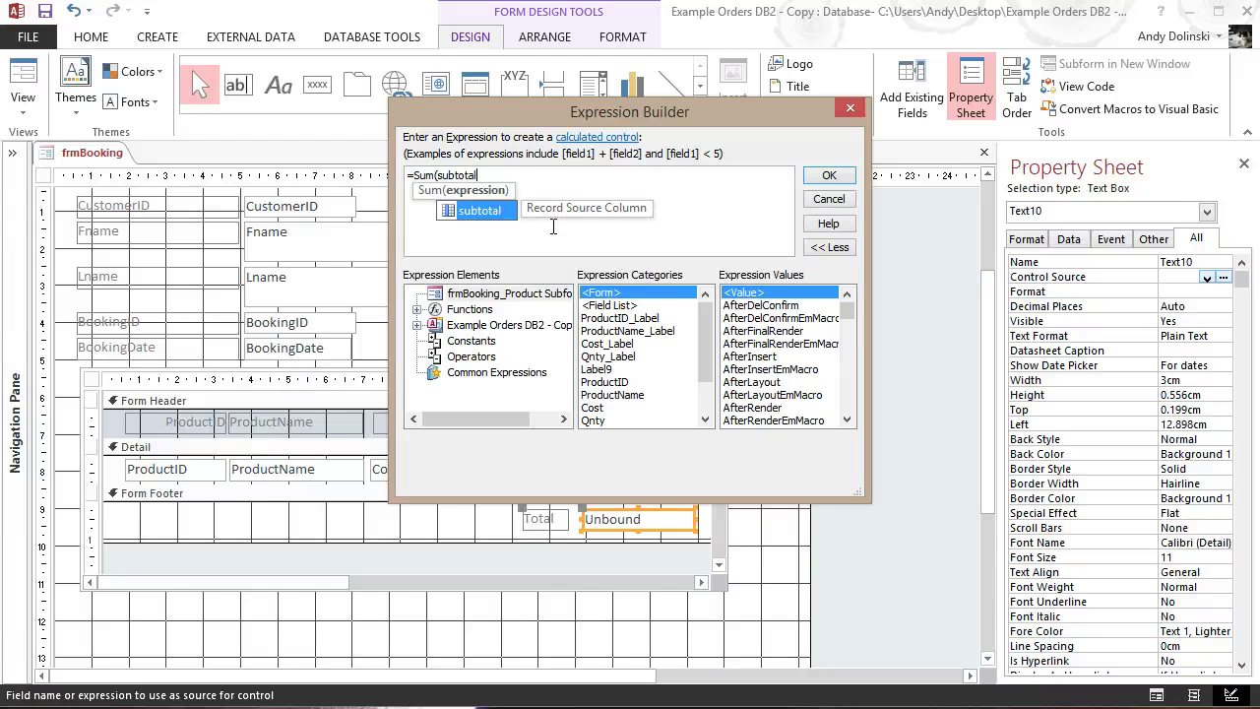
left_click(487, 213)
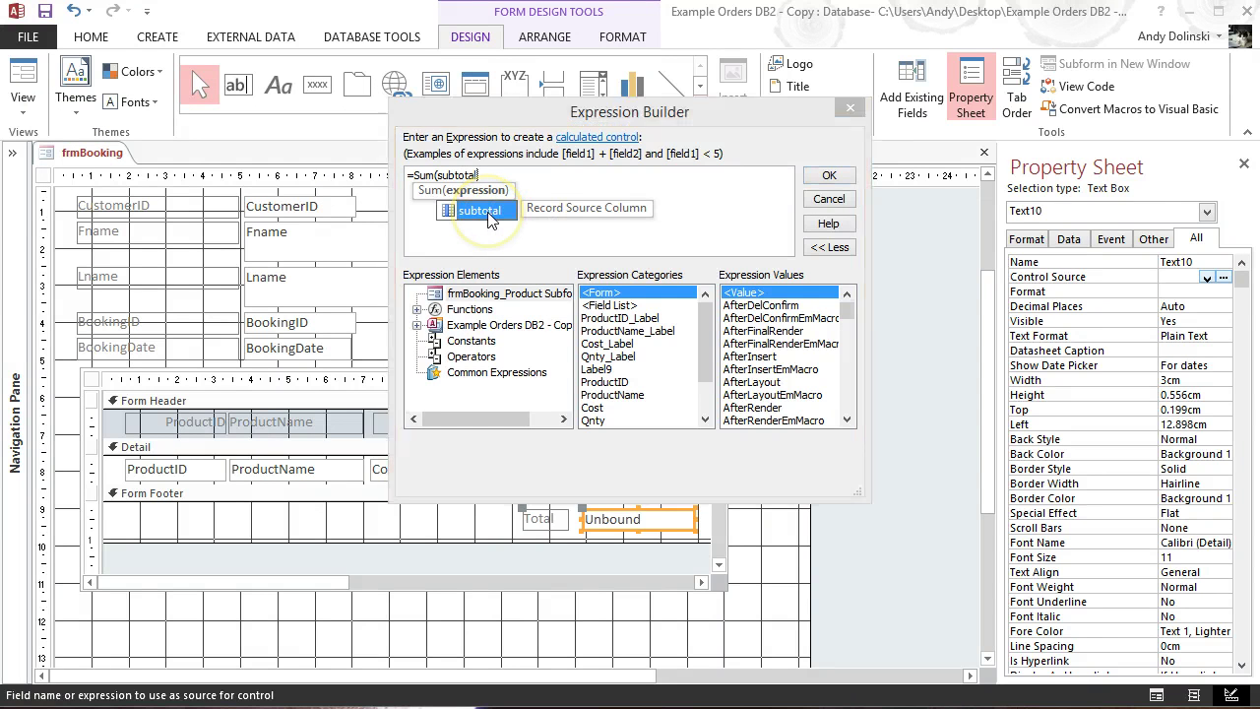
left_click(487, 213)
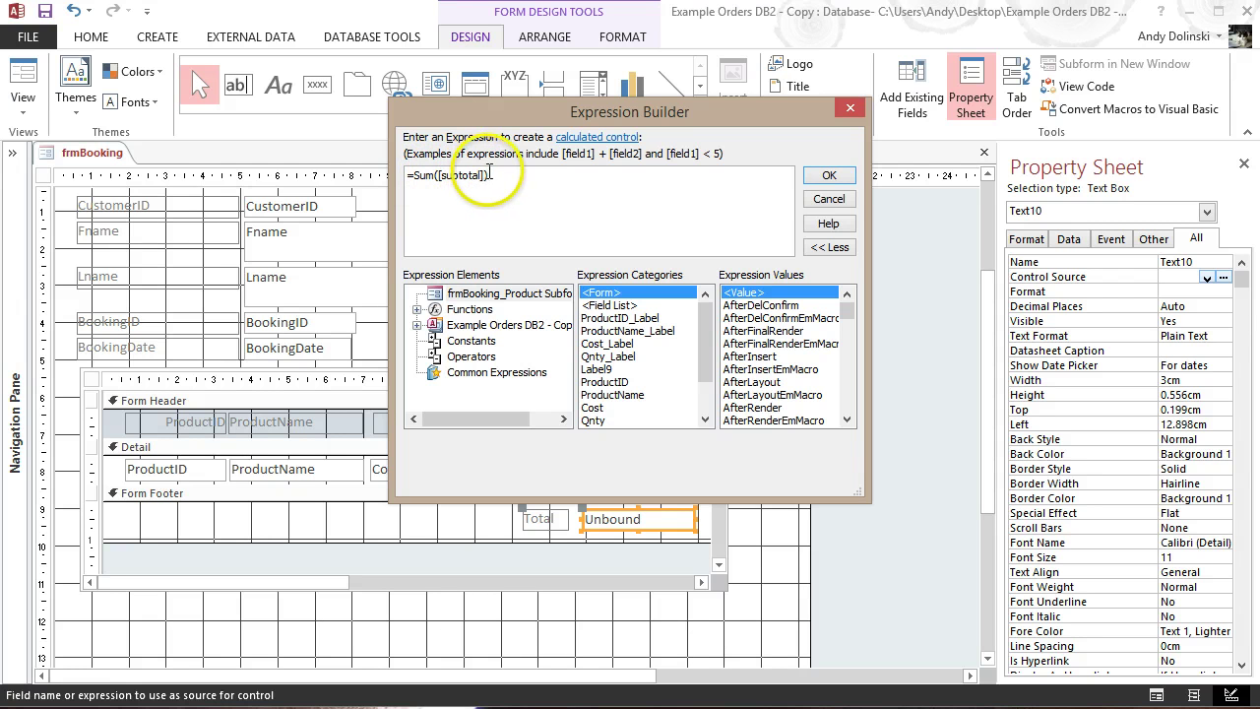
left_click(832, 175)
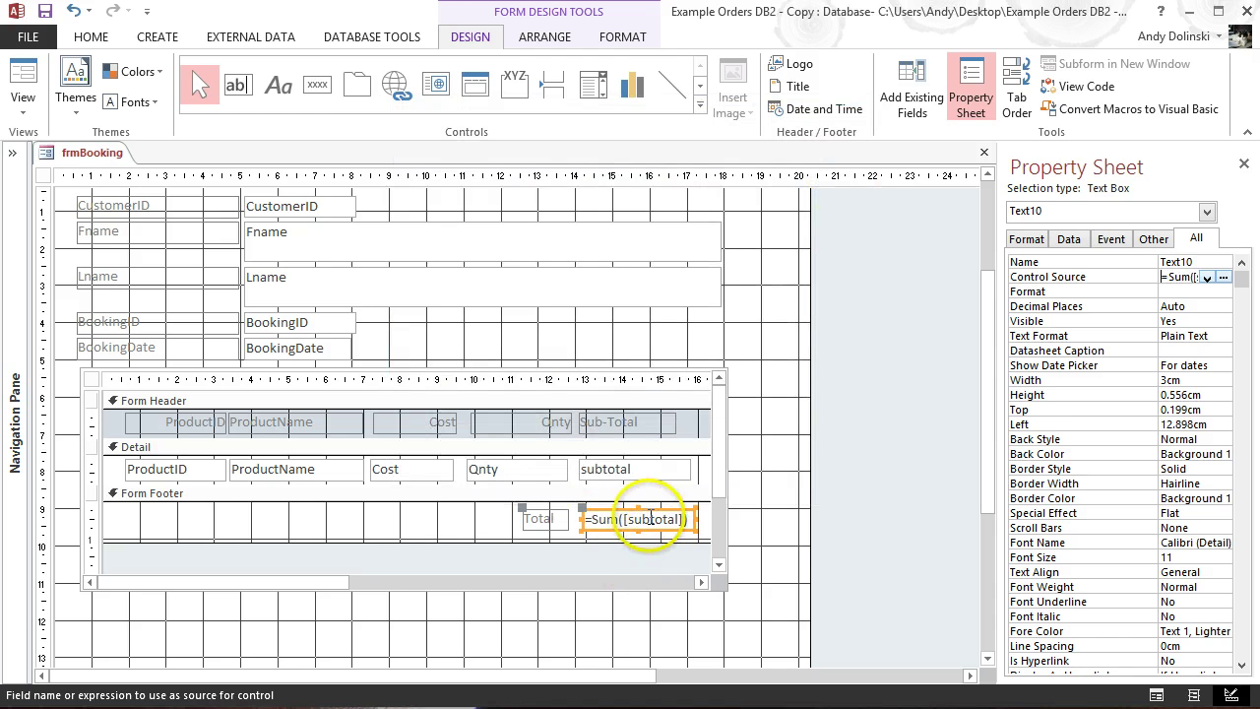
left_click(22, 86)
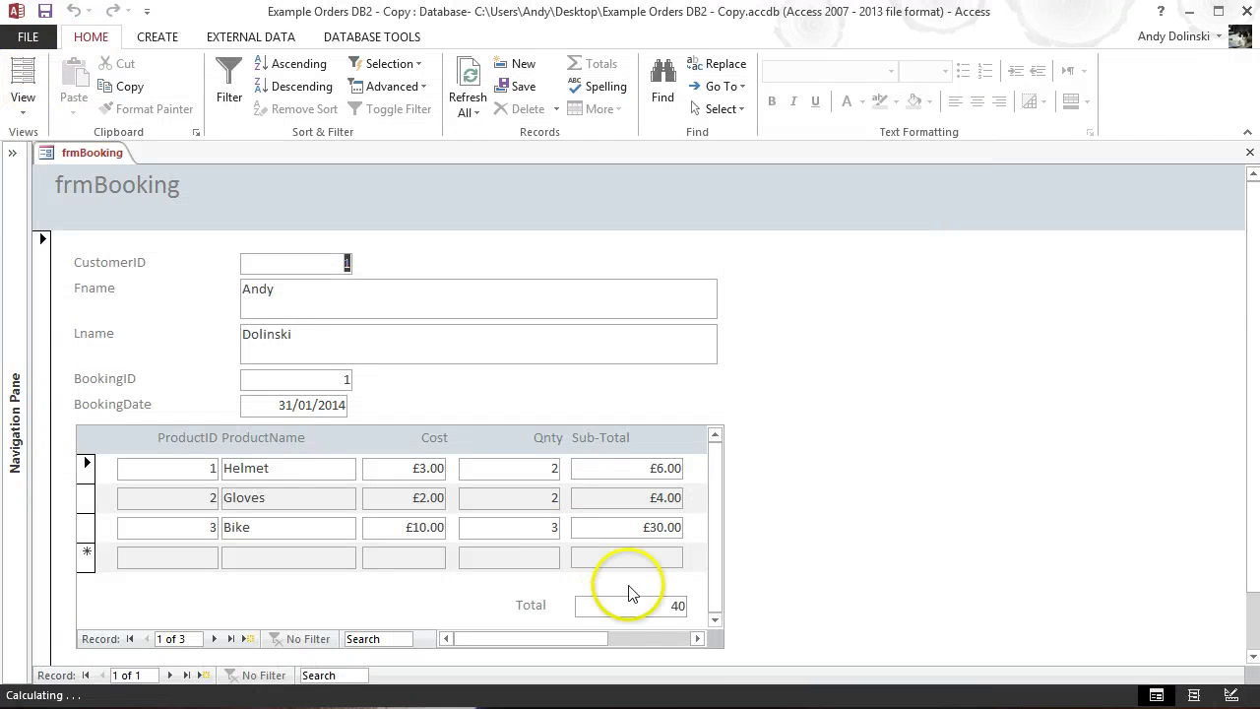
- Return to Design View and set the footer total text box's Format property to Currency
left_click(19, 98)
left_click(49, 222)
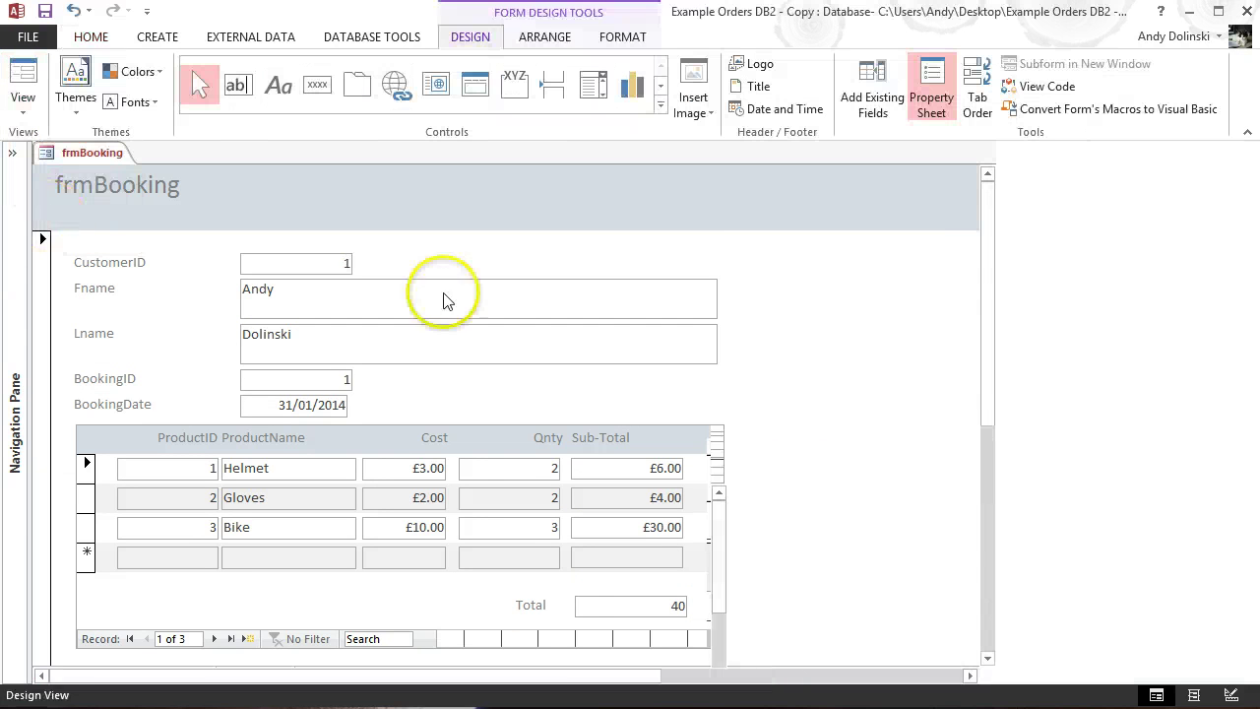
double_click(655, 635)
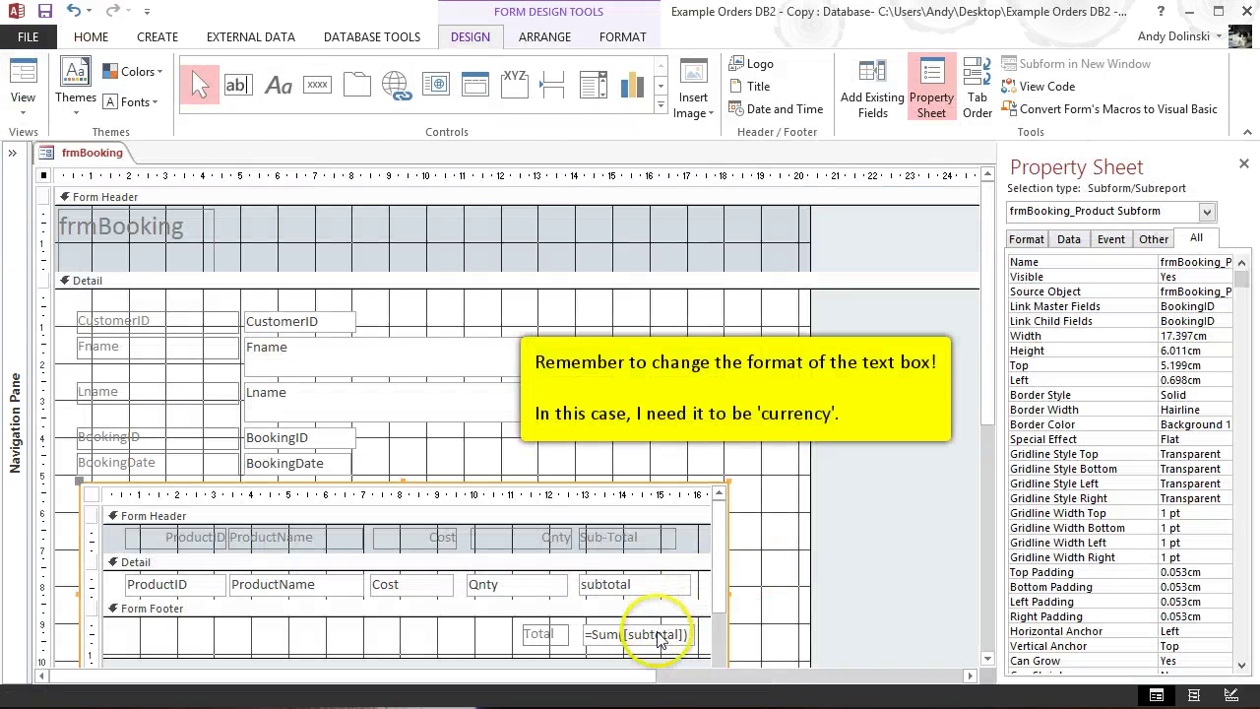
left_click(654, 635)
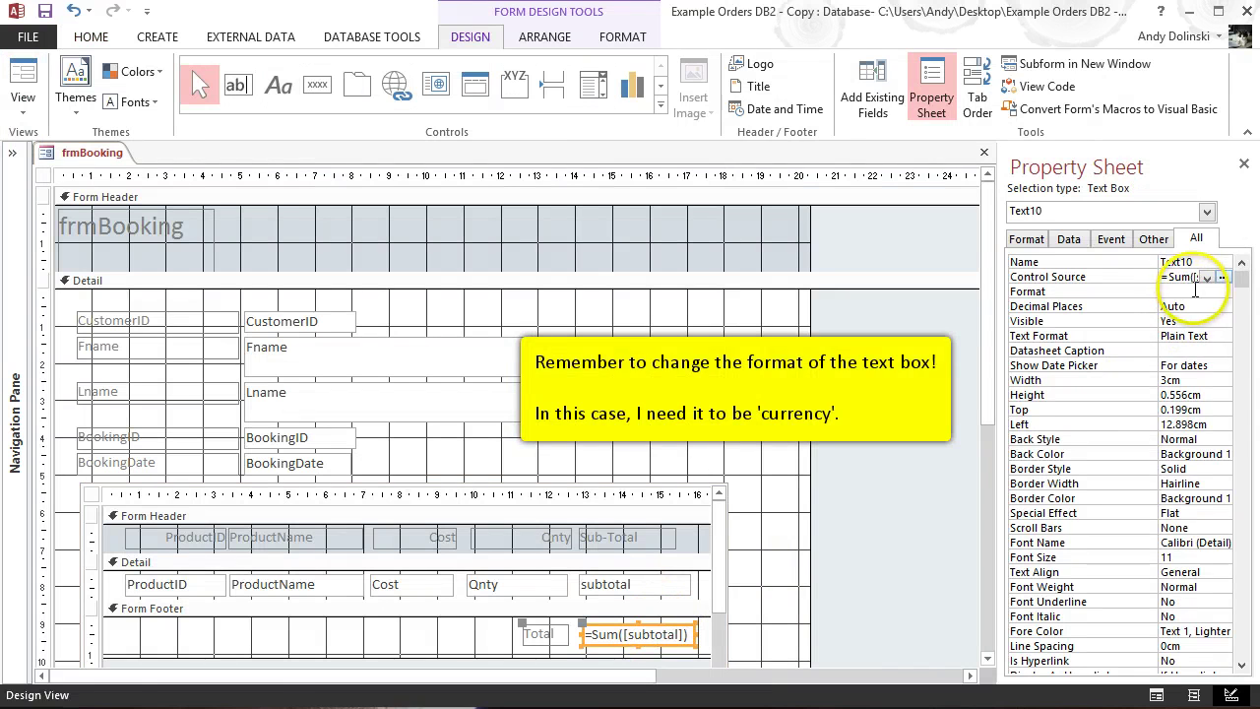
left_click(1195, 290)
left_click(1224, 291)
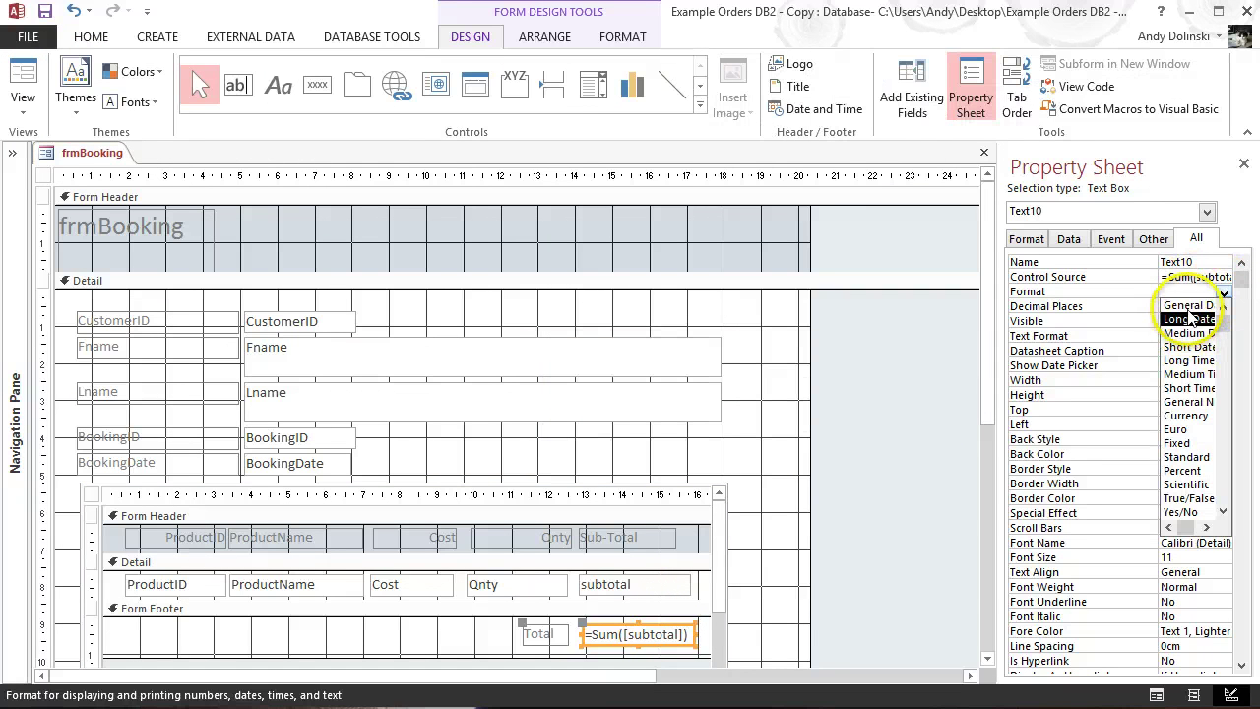
left_click(1184, 416)
- In Form View, change the Bike line's quantity to 1 and save the record to refresh the total
left_click(20, 88)
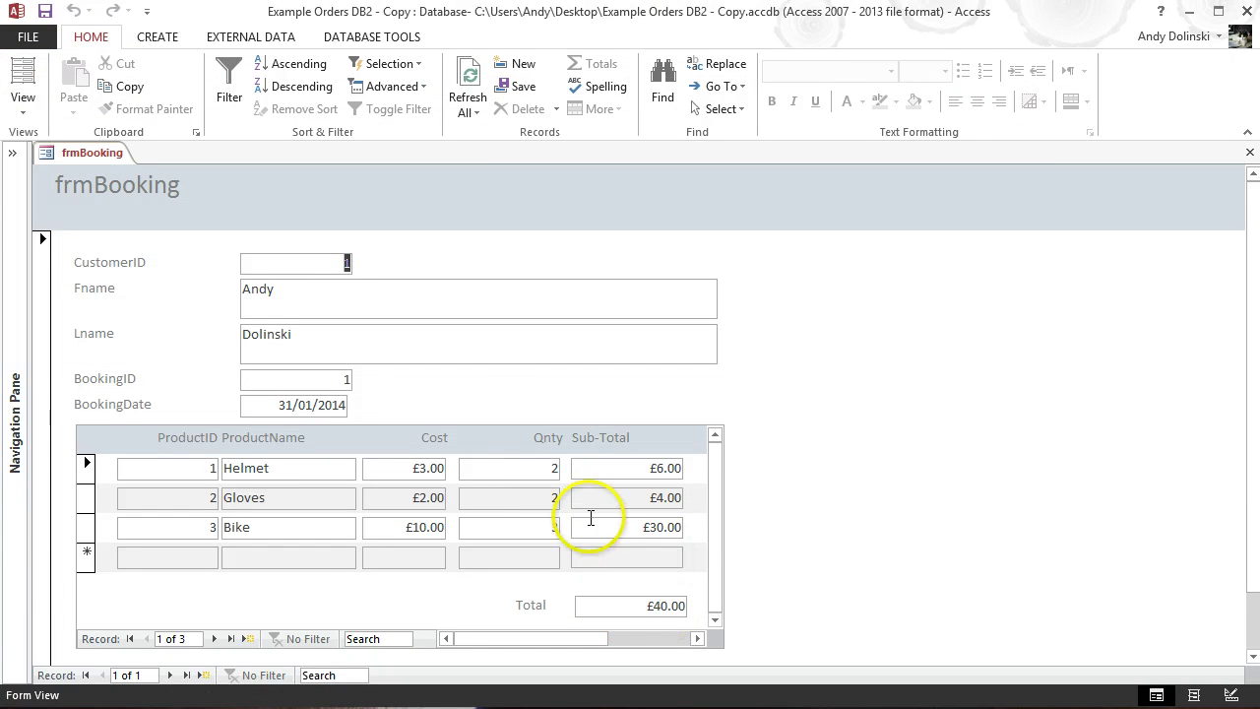
left_click(568, 466)
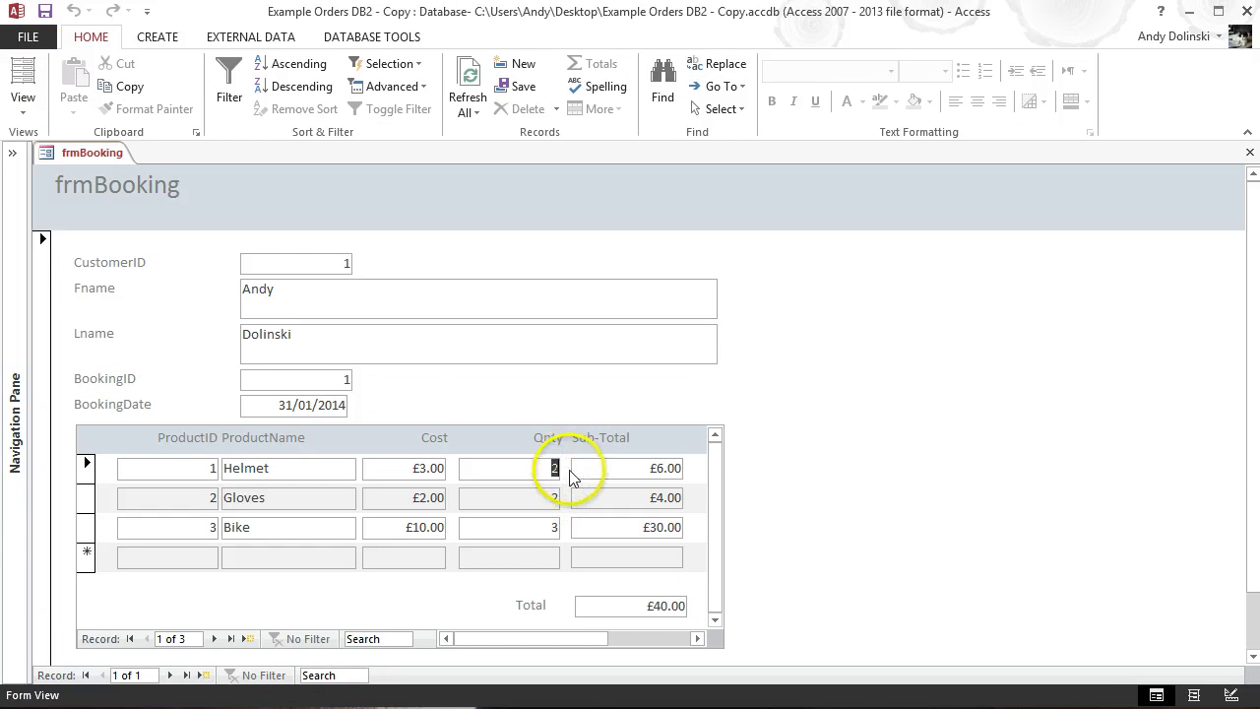
left_click(564, 529)
type("1")
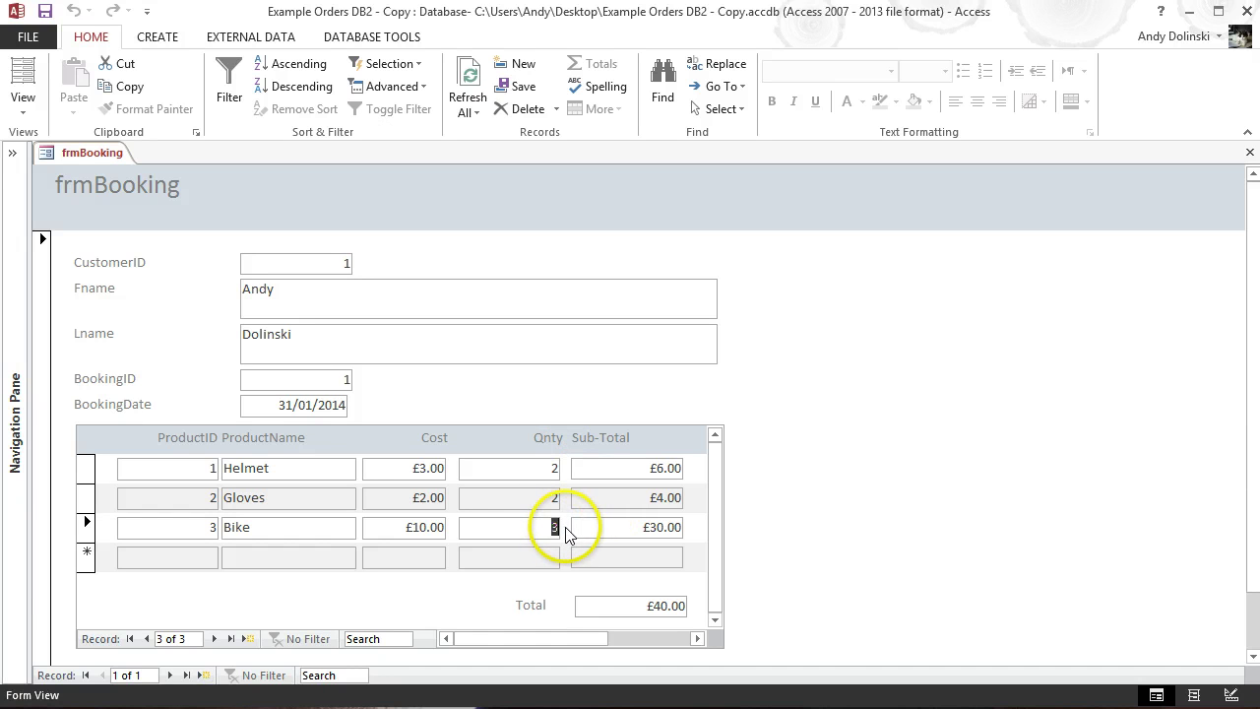
left_click(577, 534)
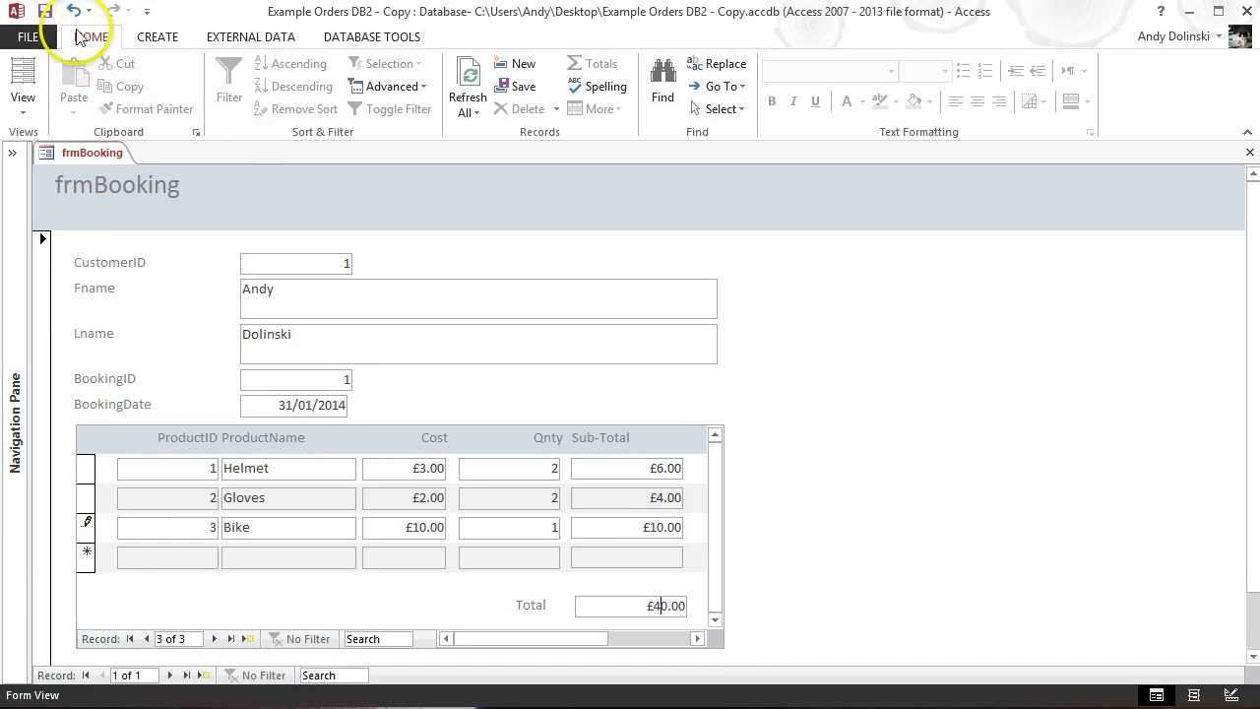
left_click(44, 15)
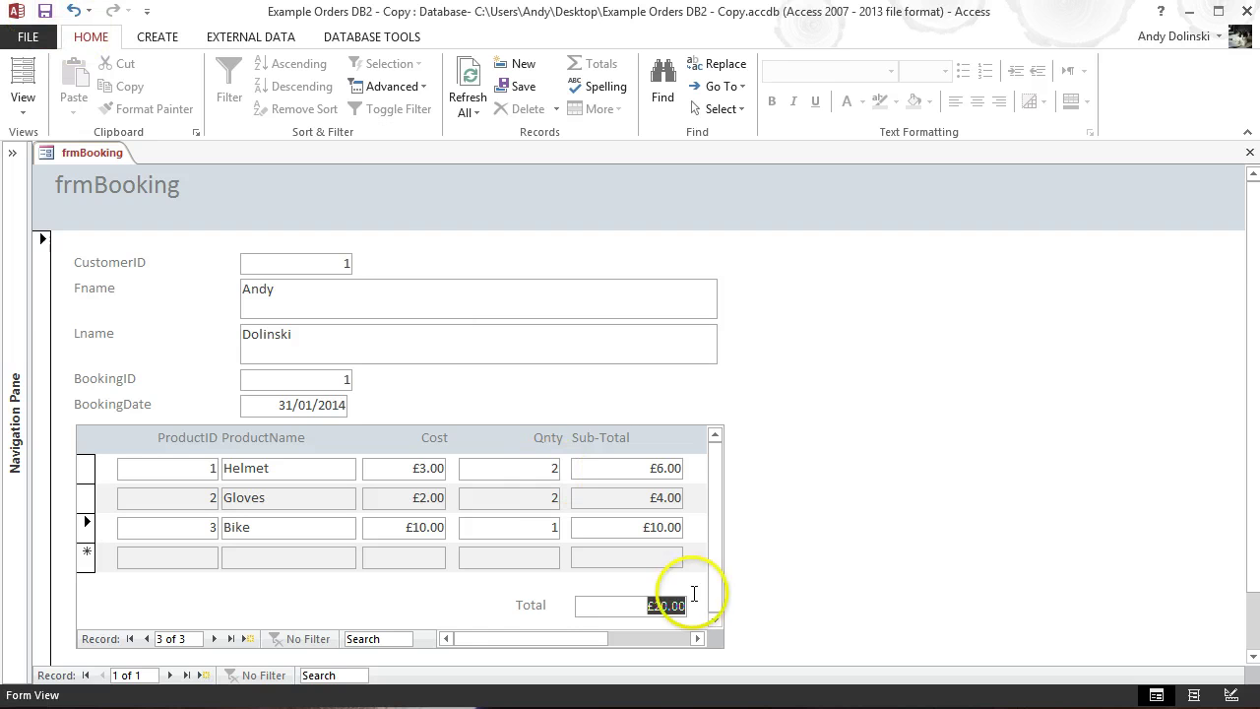
left_click(654, 557)
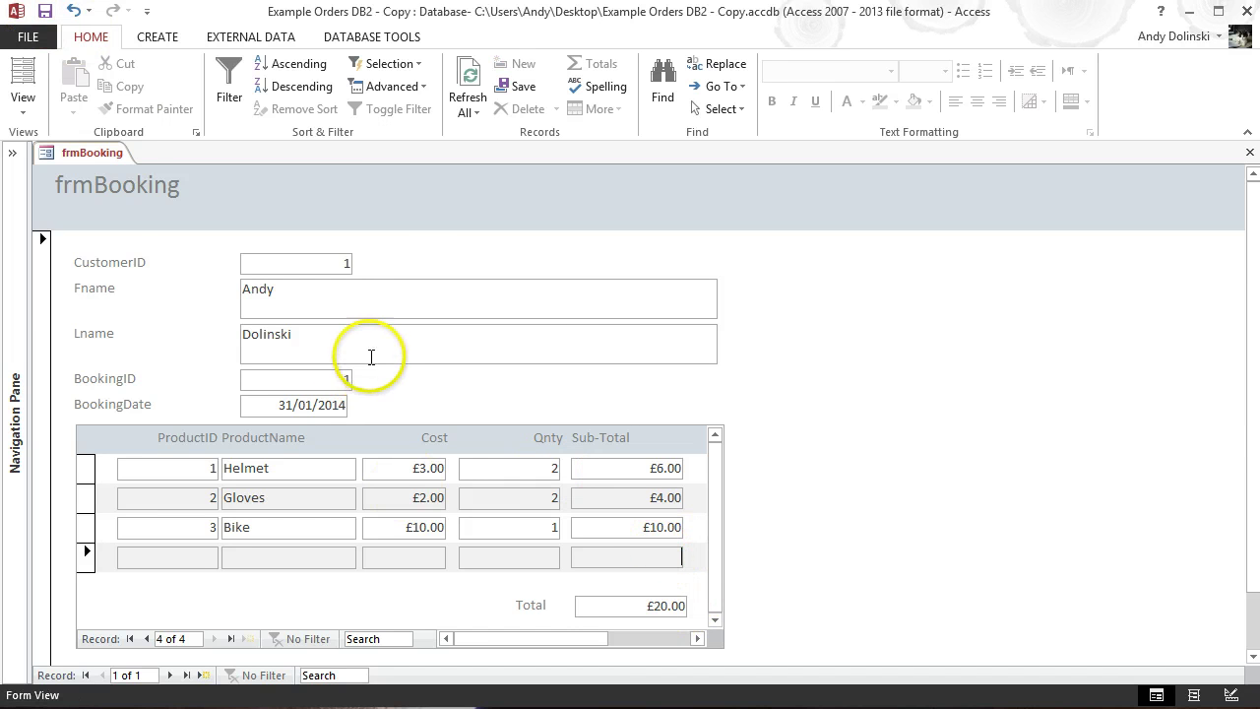
- In Design View, add a command button beside BookingDate with the Save Record action from Record Operations
left_click(24, 102)
left_click(78, 232)
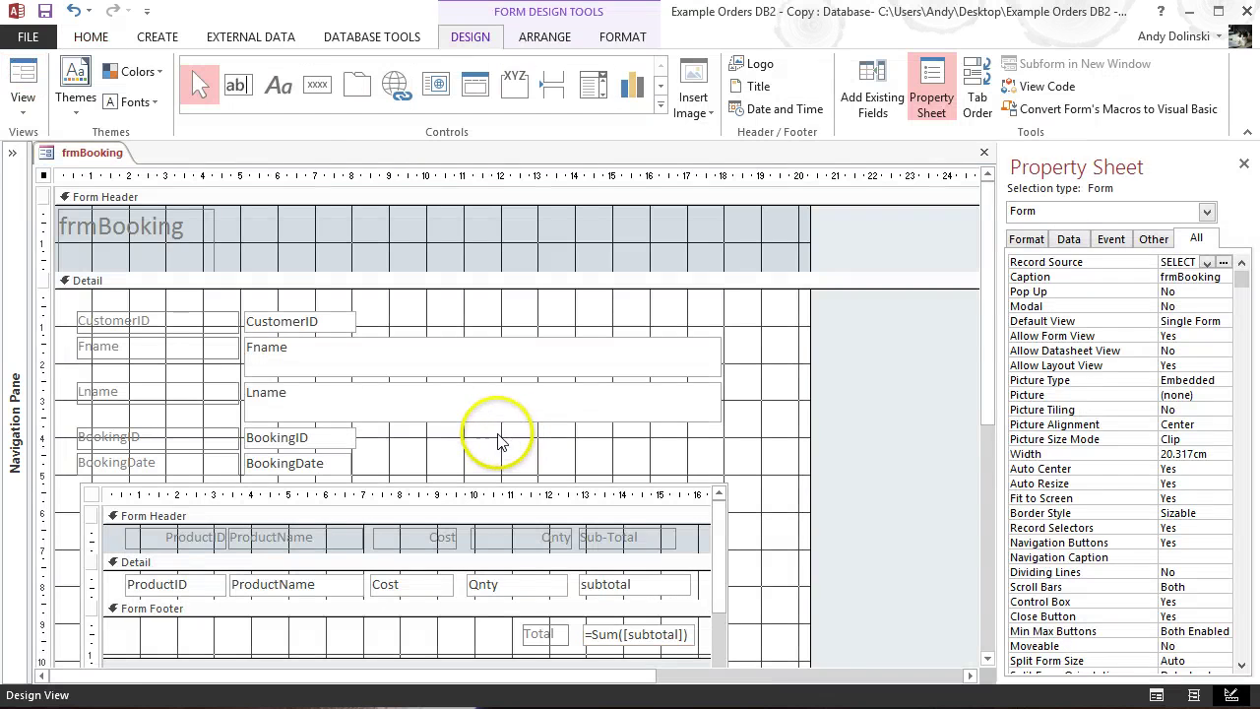
left_click(317, 85)
left_click(415, 456)
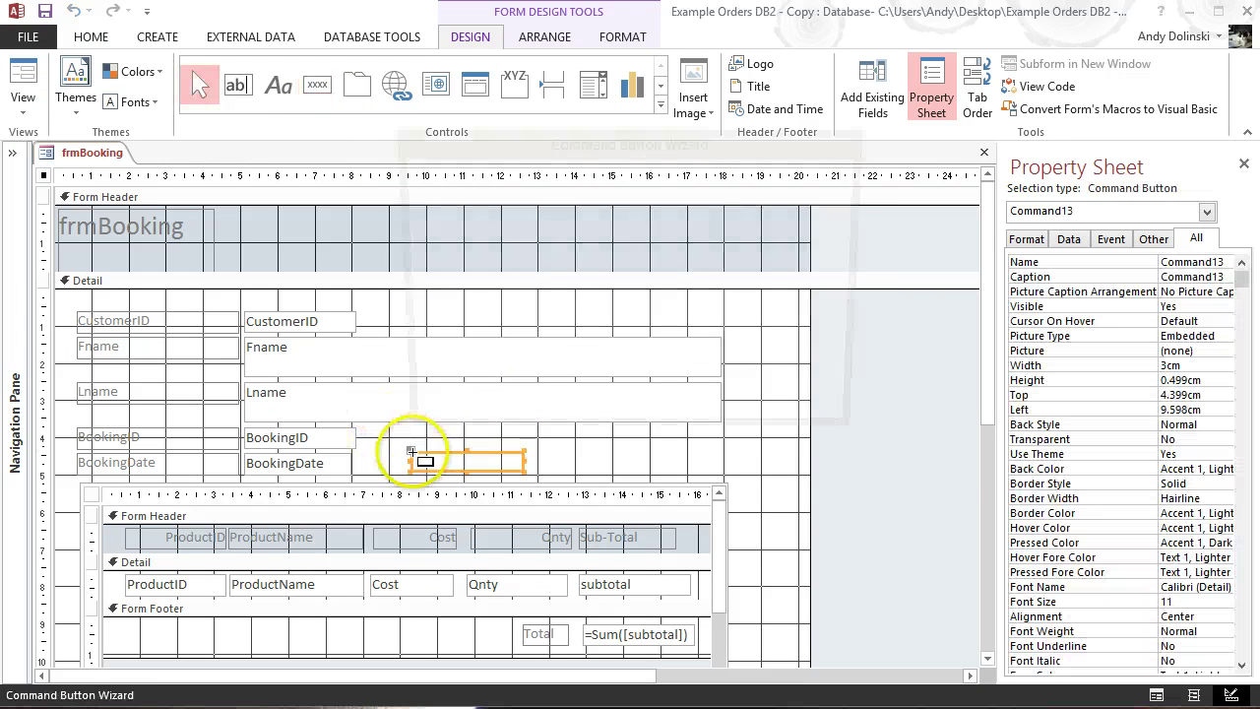
left_click(596, 284)
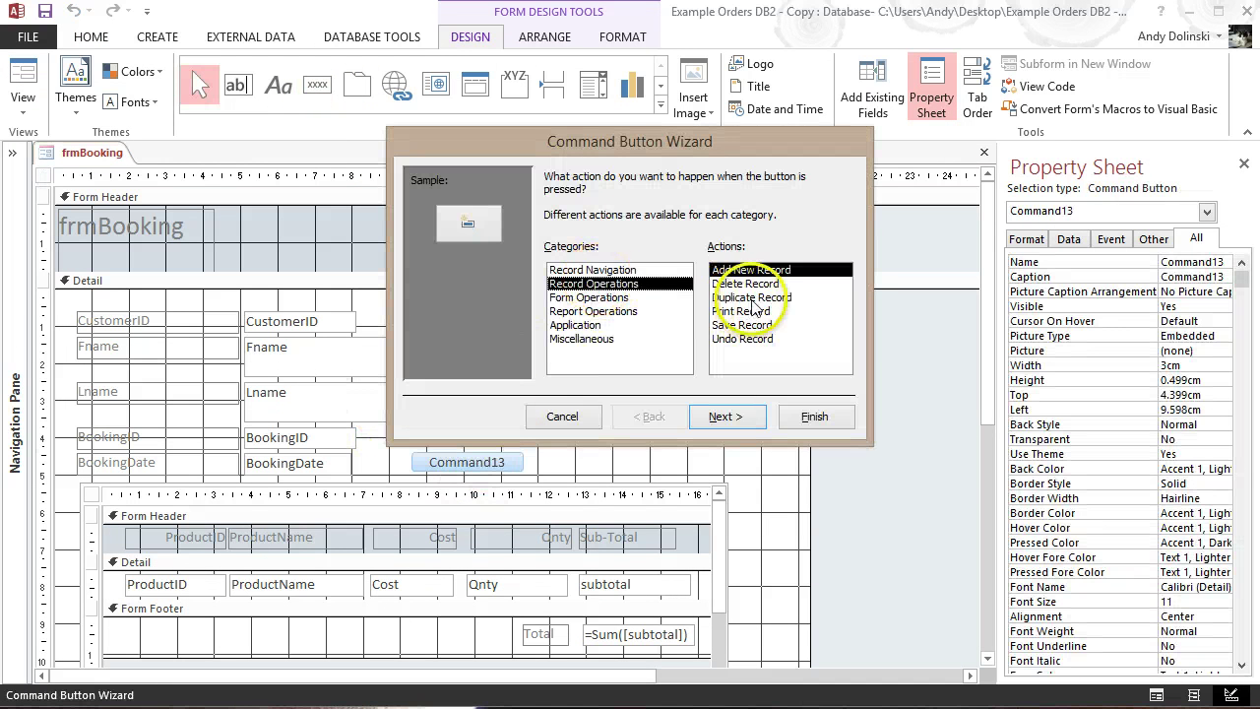
left_click(756, 325)
left_click(726, 417)
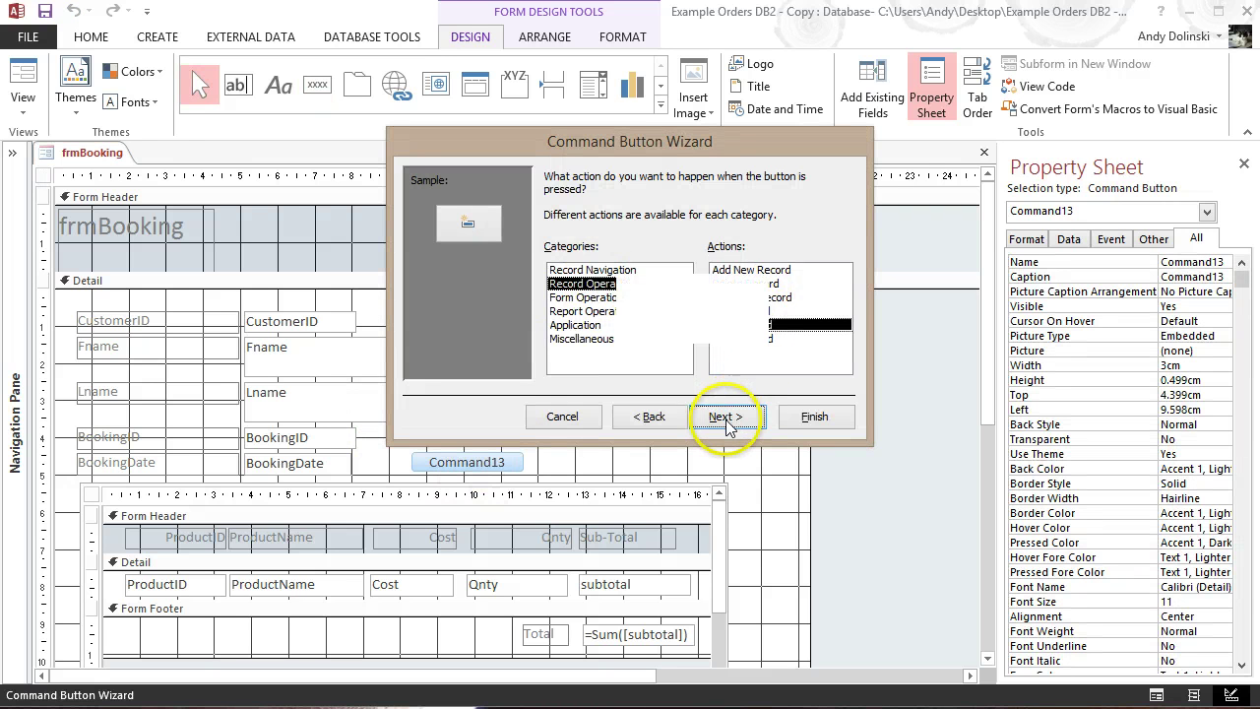
- Finish the command button with the Check Mark picture and the name cmdSaveBooking, and move it clear of the subform
left_click(585, 288)
left_click(645, 281)
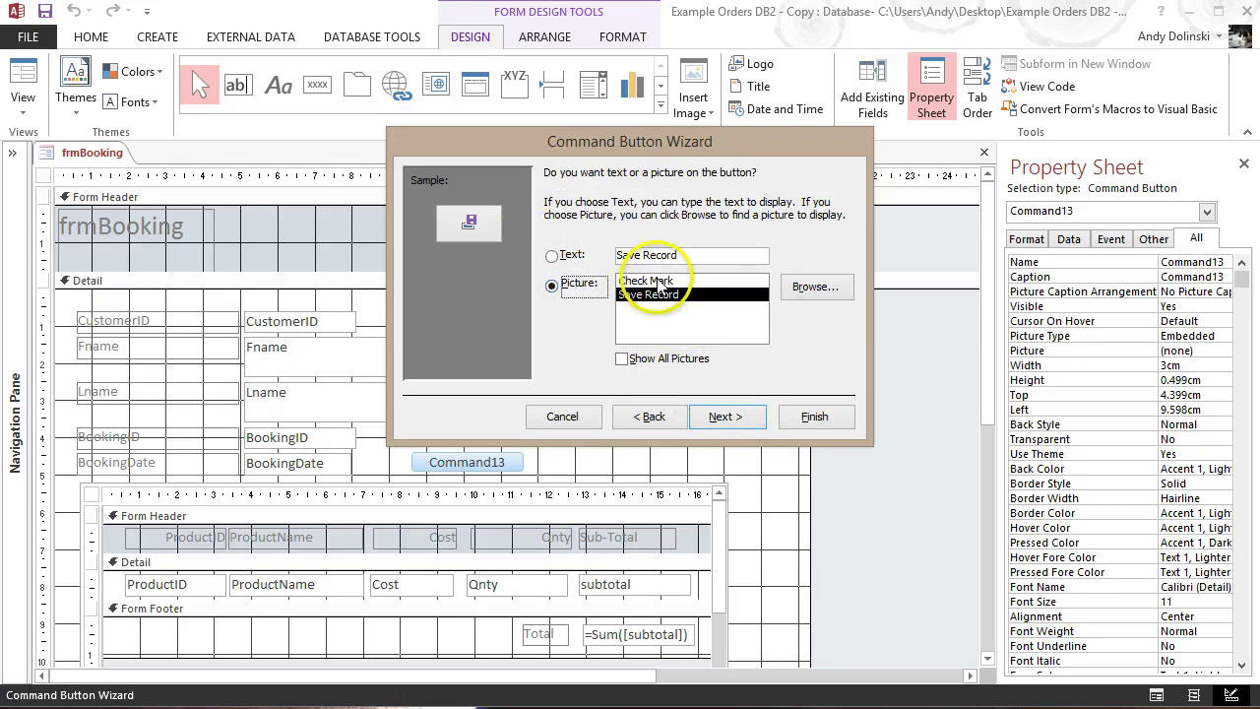
left_click(725, 416)
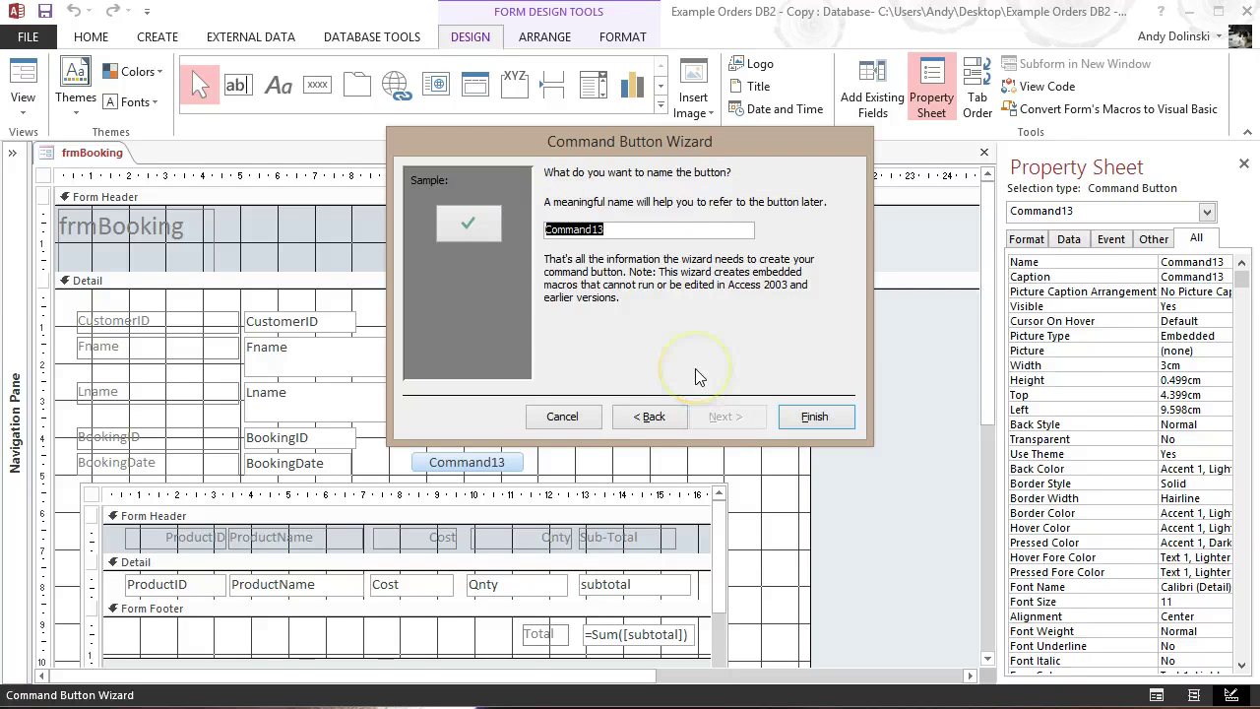
type("cmdS")
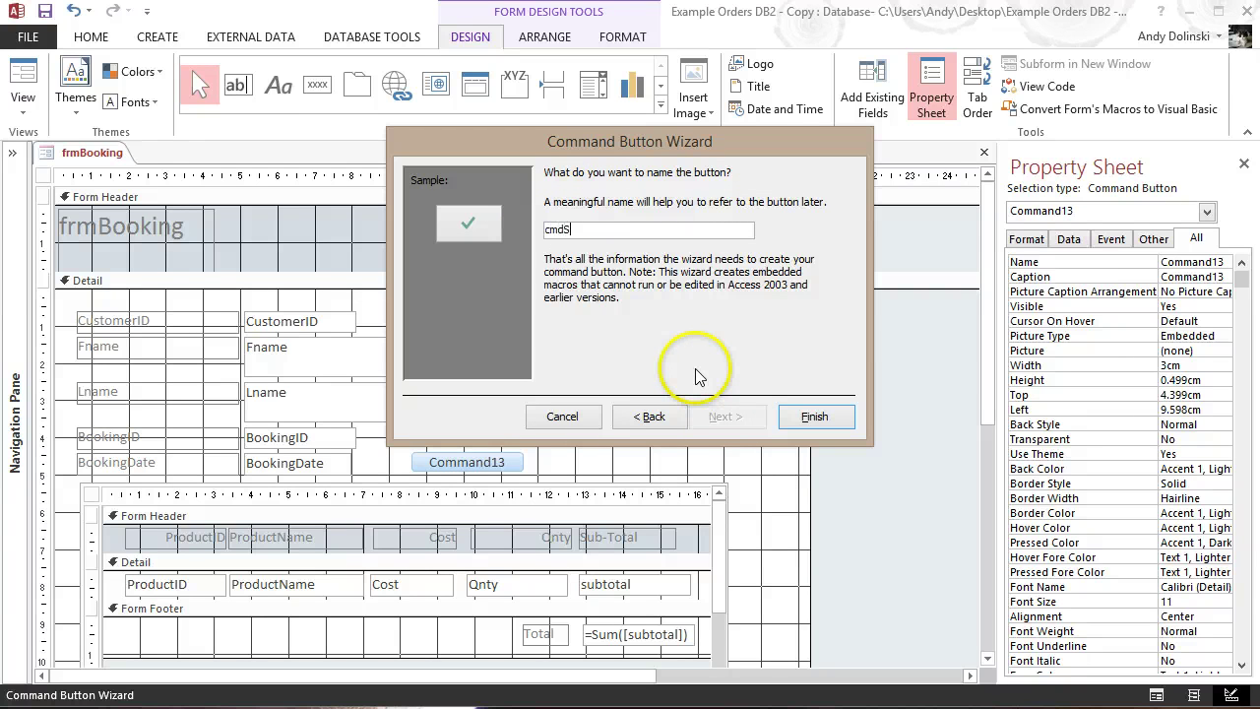
type("aveBooking")
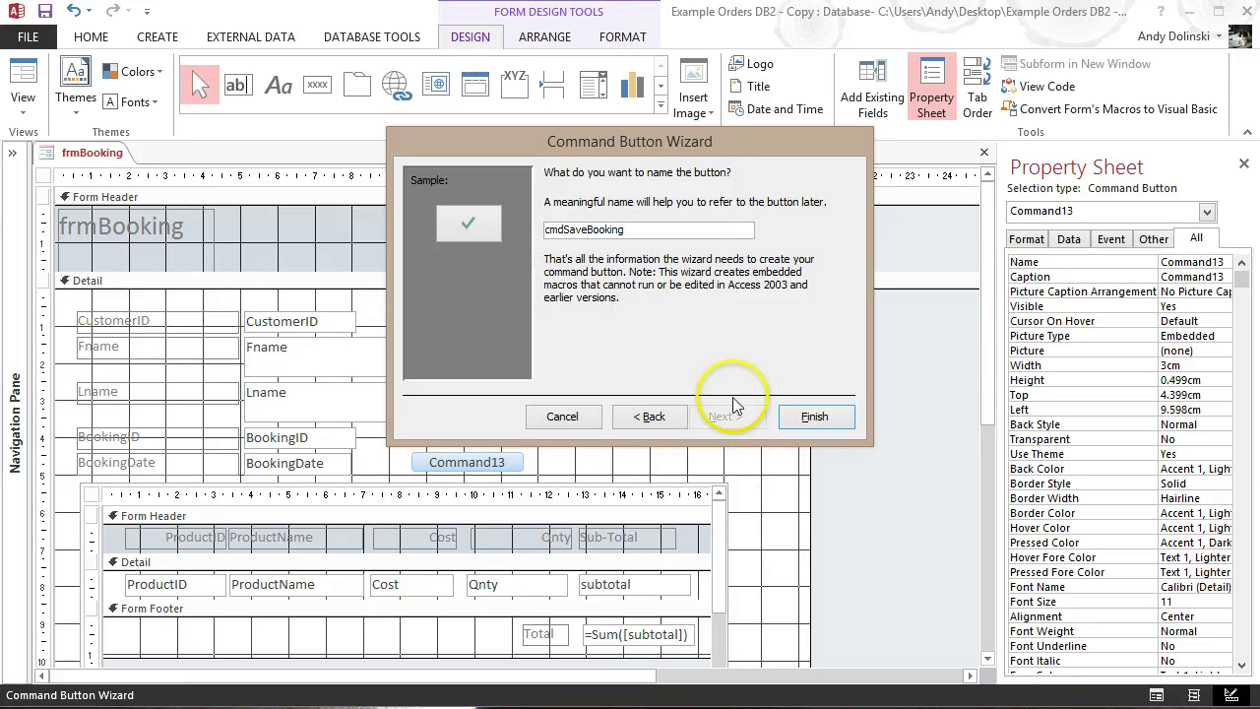
left_click(809, 416)
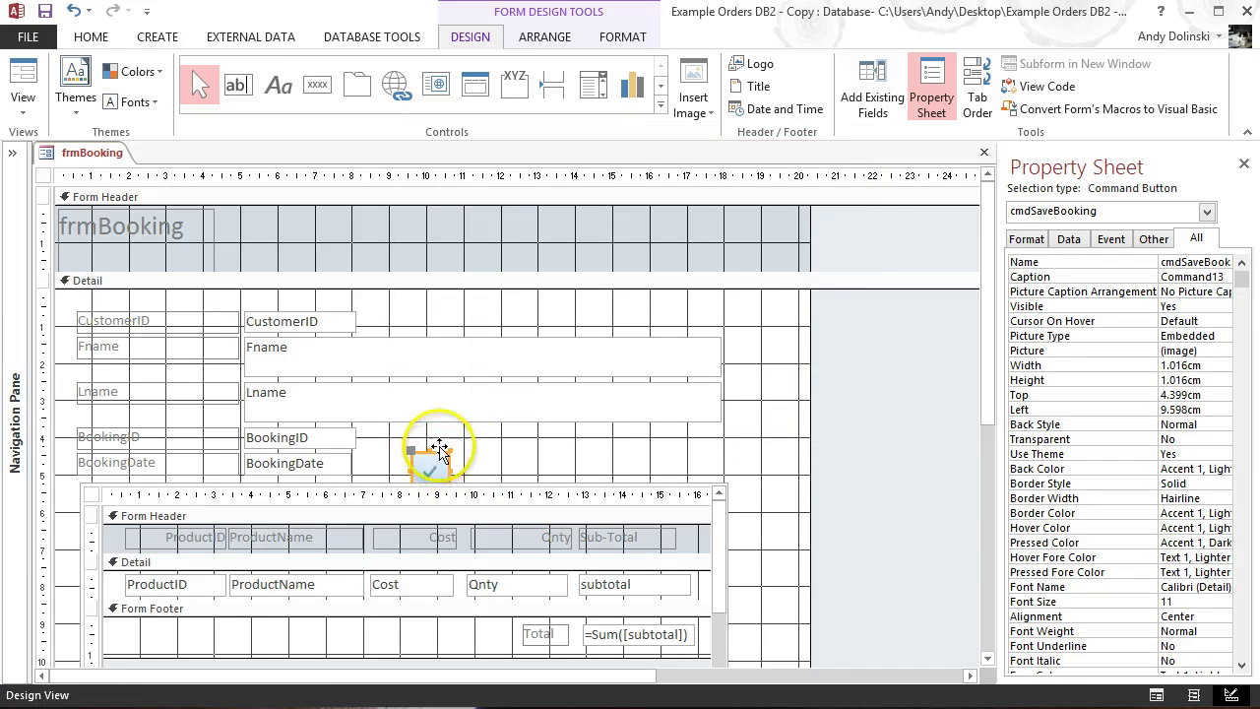
left_click_drag(440, 451, 428, 431)
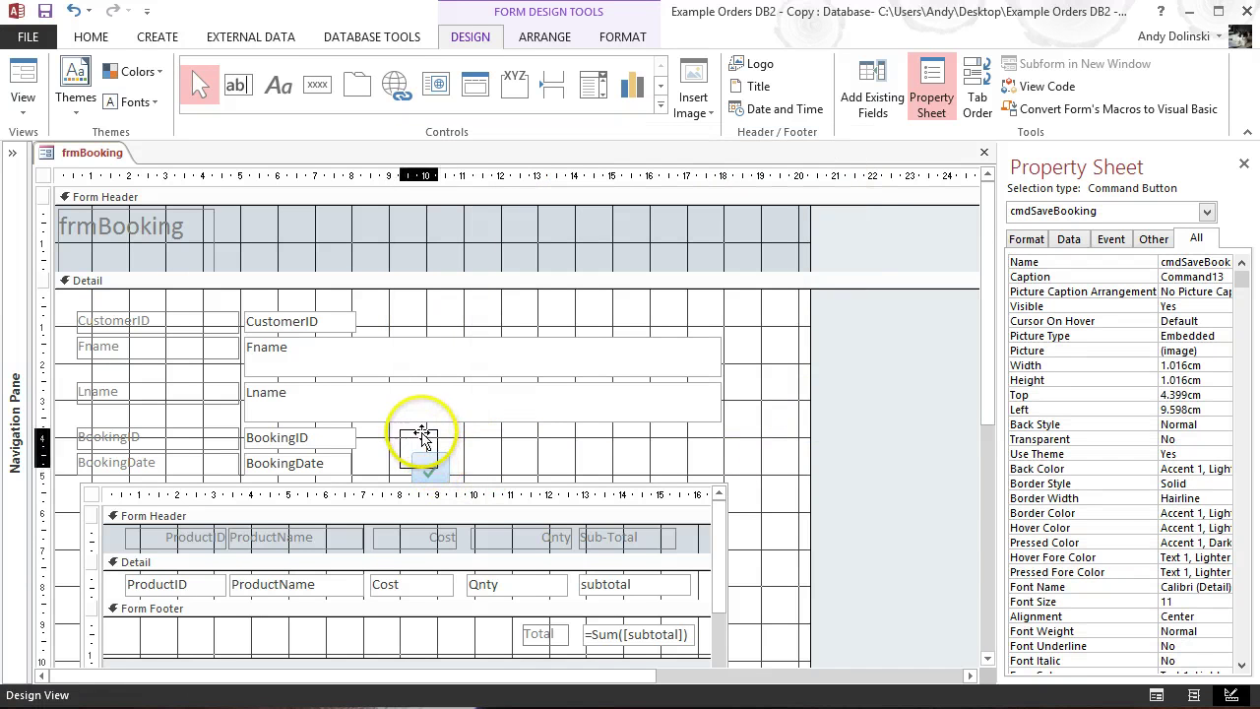
- In Form View, set the Bike line's quantity to 3 and save the booking with the new check mark button
left_click(32, 76)
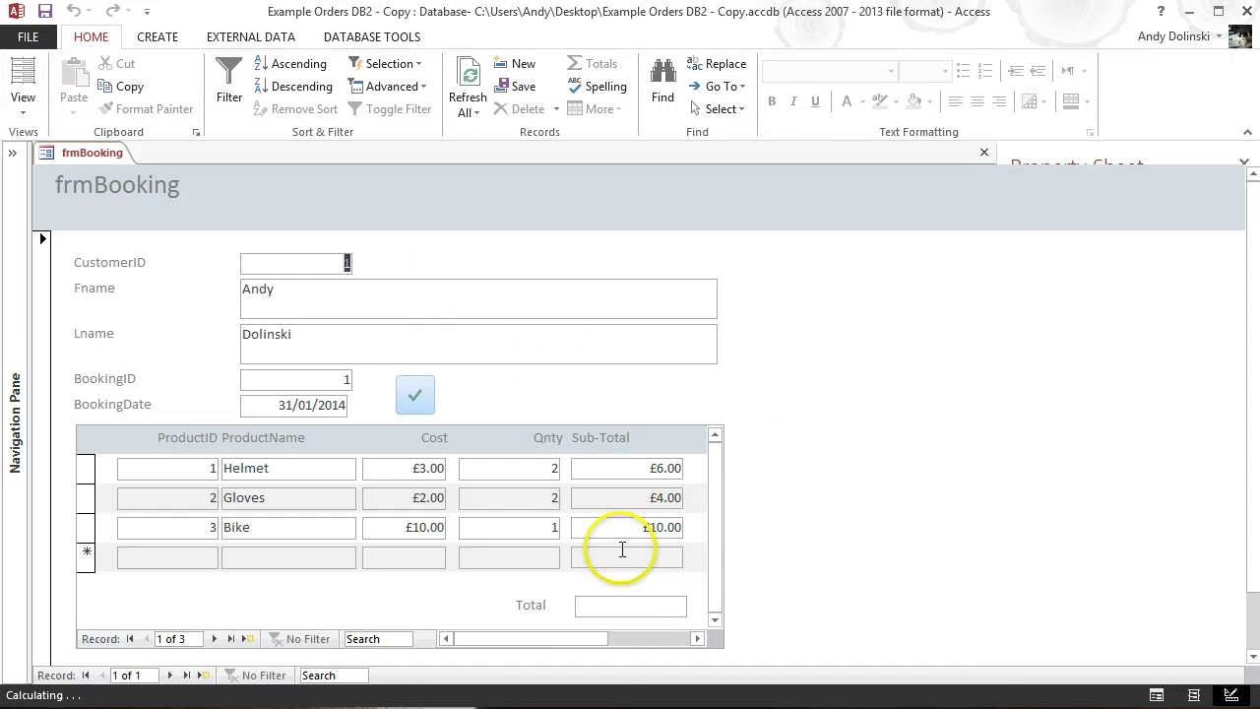
double_click(547, 532)
type("3")
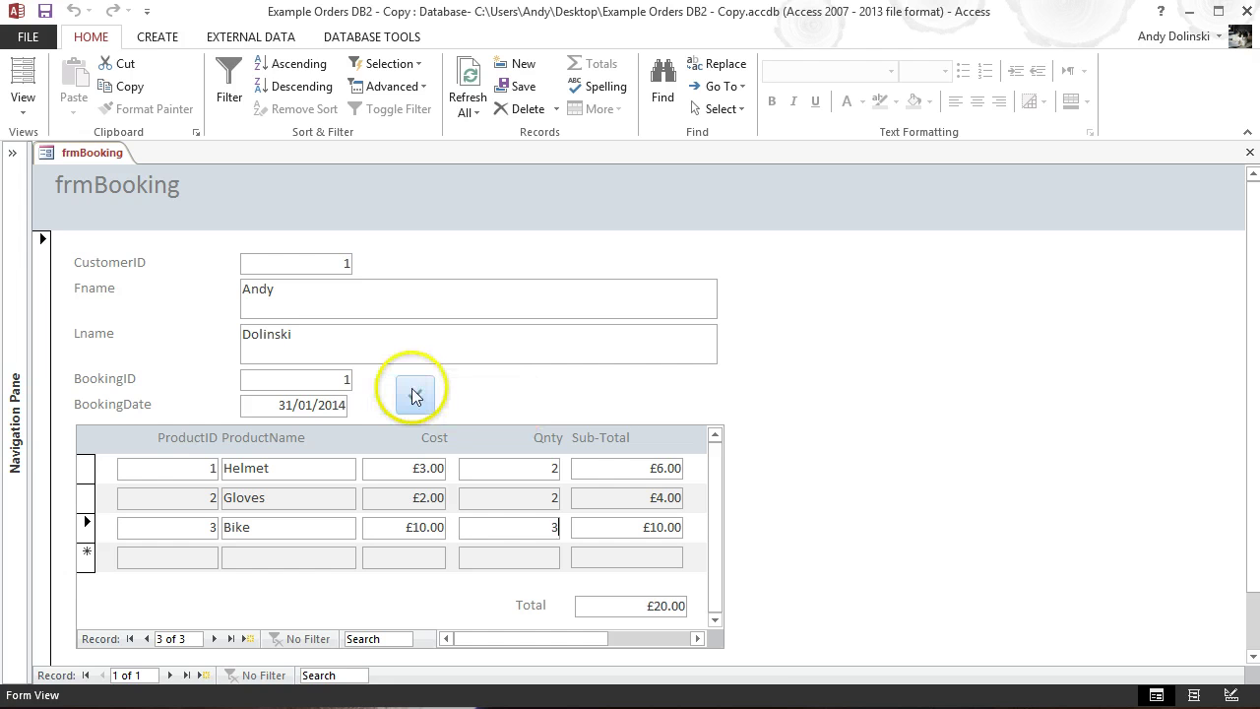
left_click(415, 395)
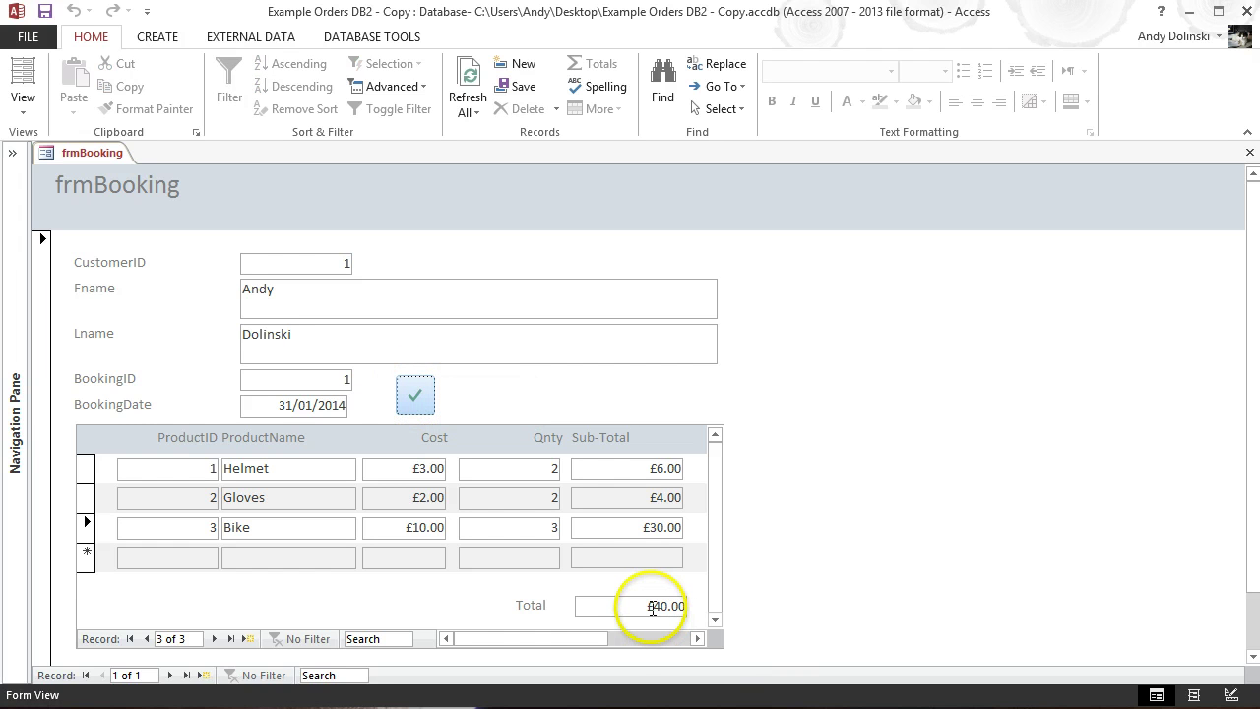